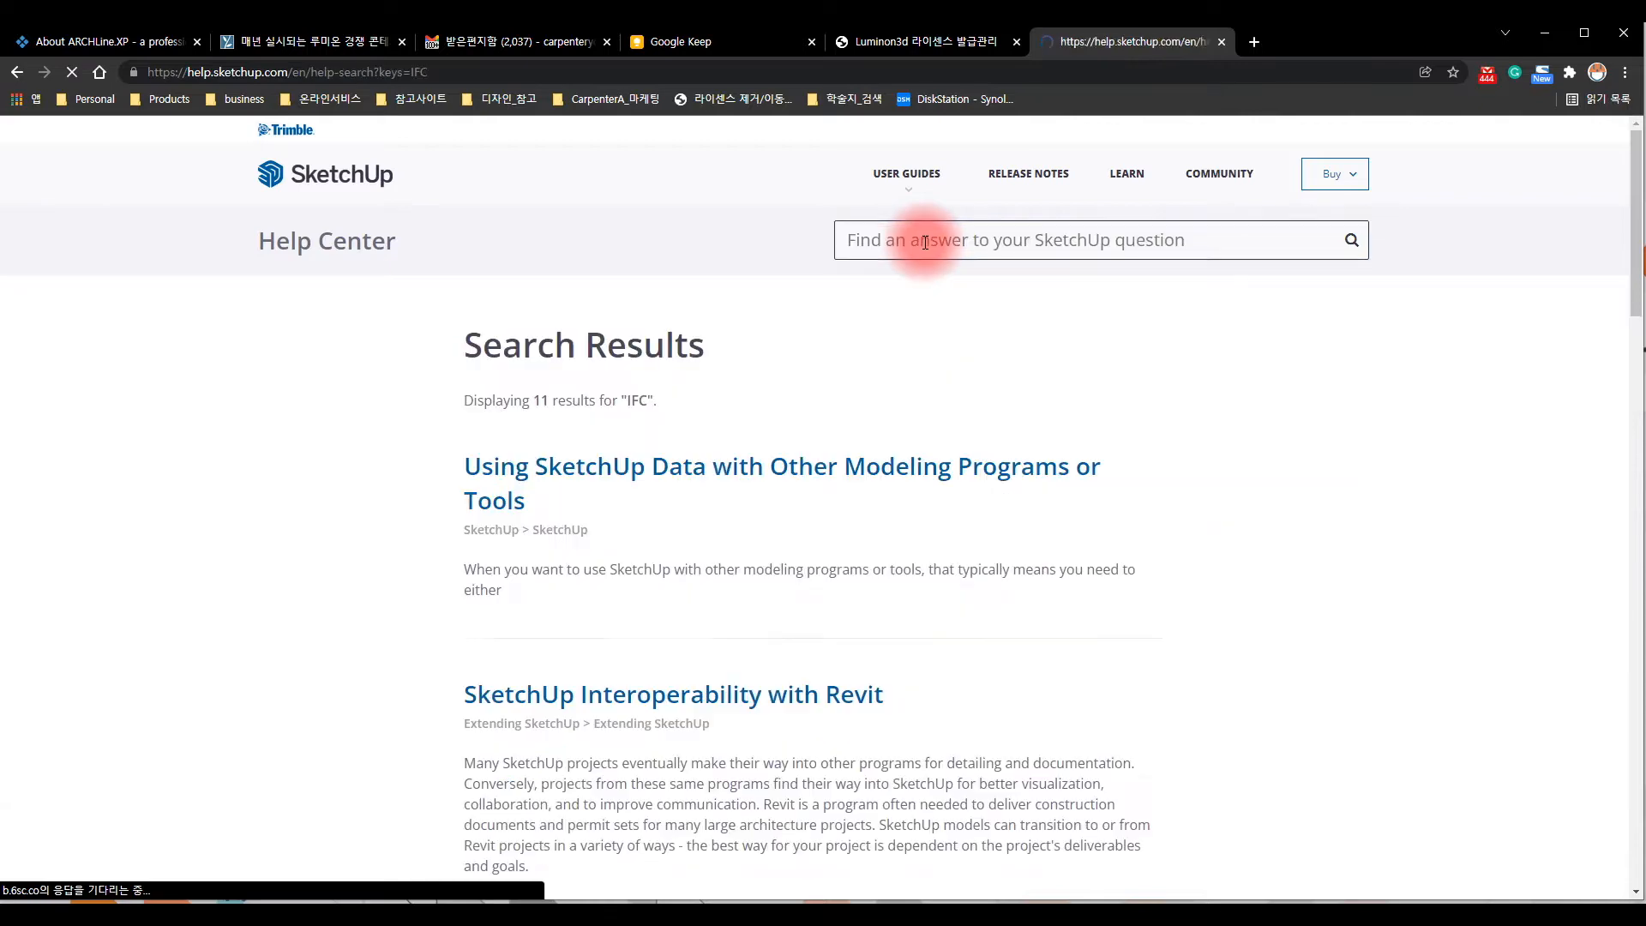
Look through the SketchUp Help Center search results for IFC and open the "Classifying Objects" article.
{"action": "scroll", "coordinate": [885, 640], "scroll_direction": "down", "scroll_amount": 4}
{"action": "scroll", "coordinate": [885, 641], "scroll_direction": "down", "scroll_amount": 8}
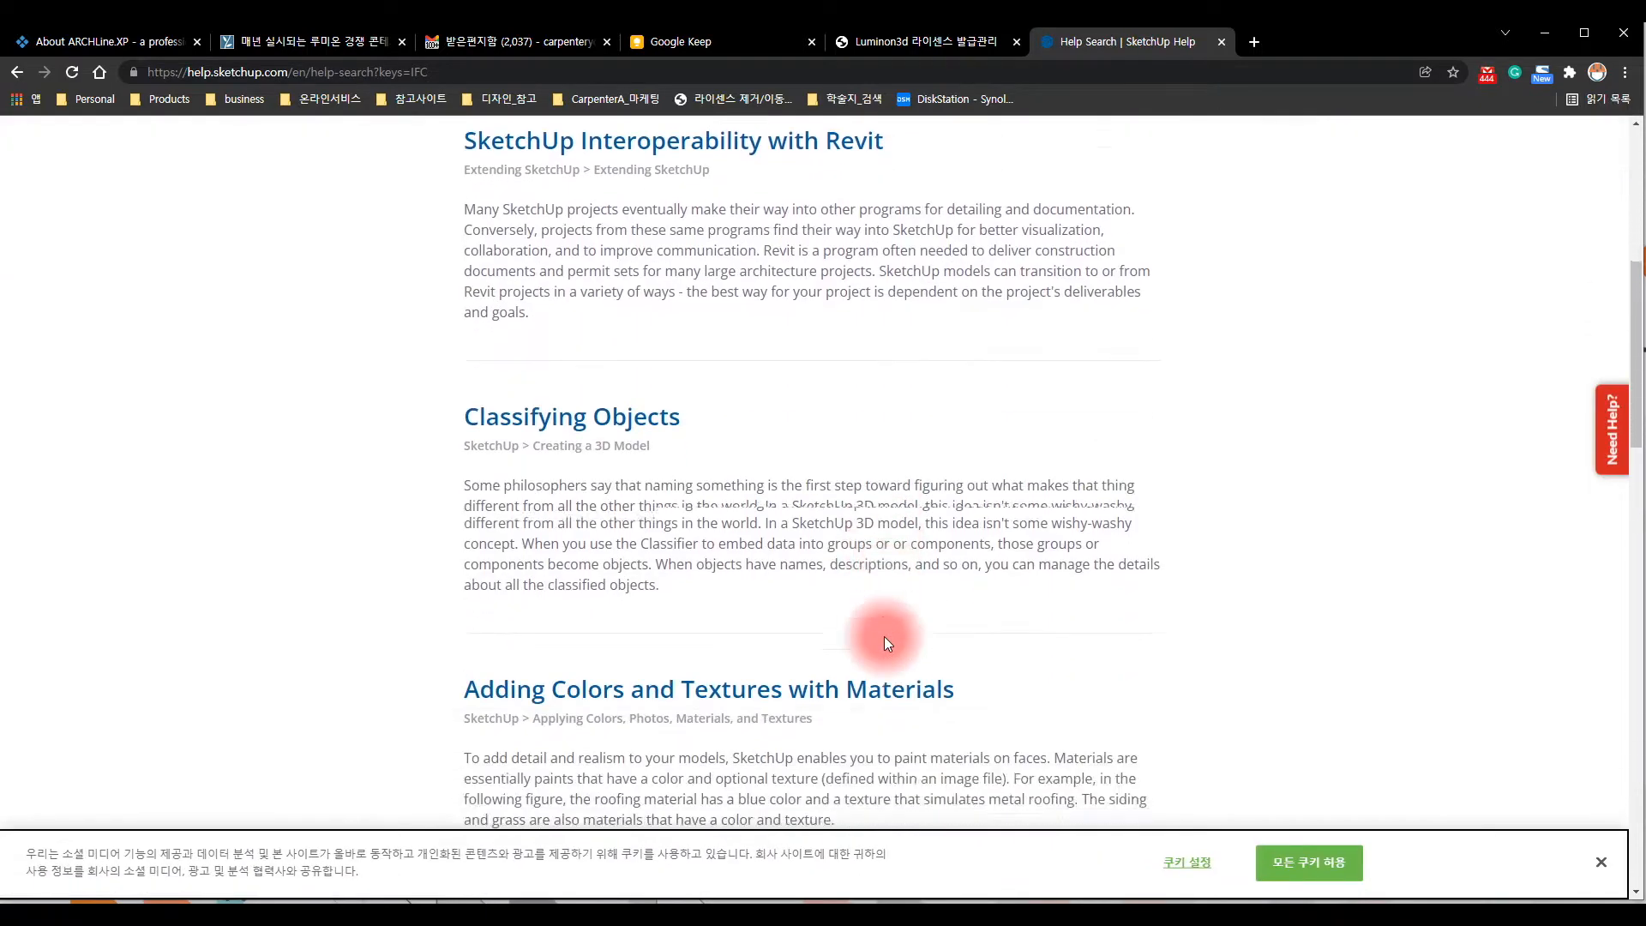
{"action": "scroll", "coordinate": [886, 641], "scroll_direction": "up", "scroll_amount": 6}
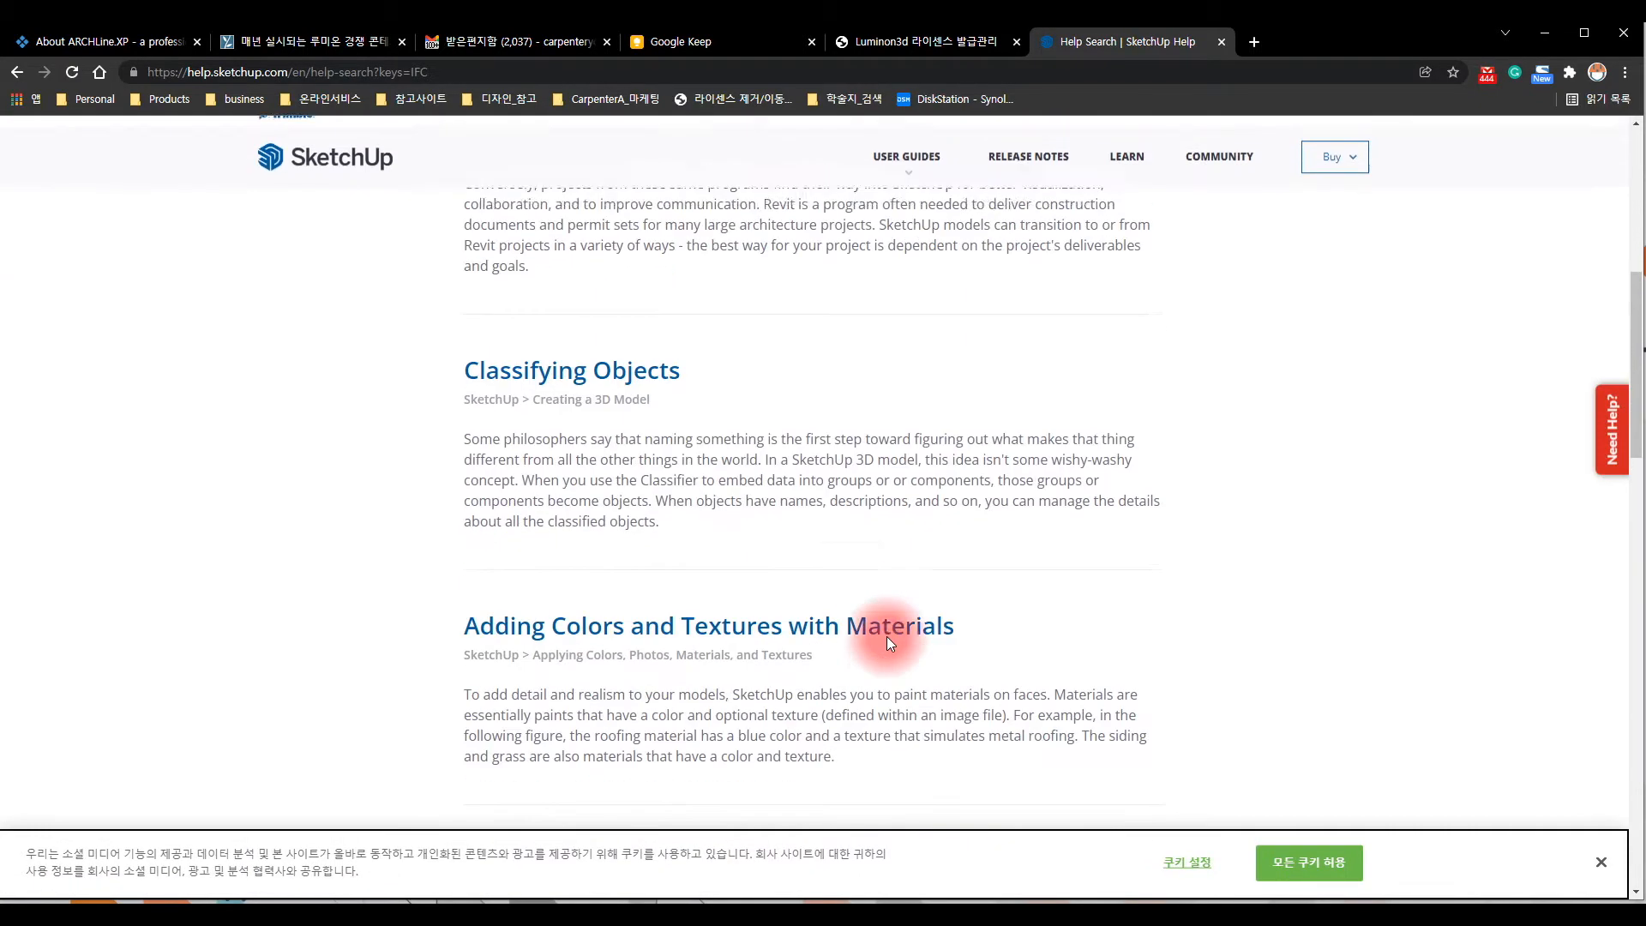
{"action": "left_click", "coordinate": [588, 367]}
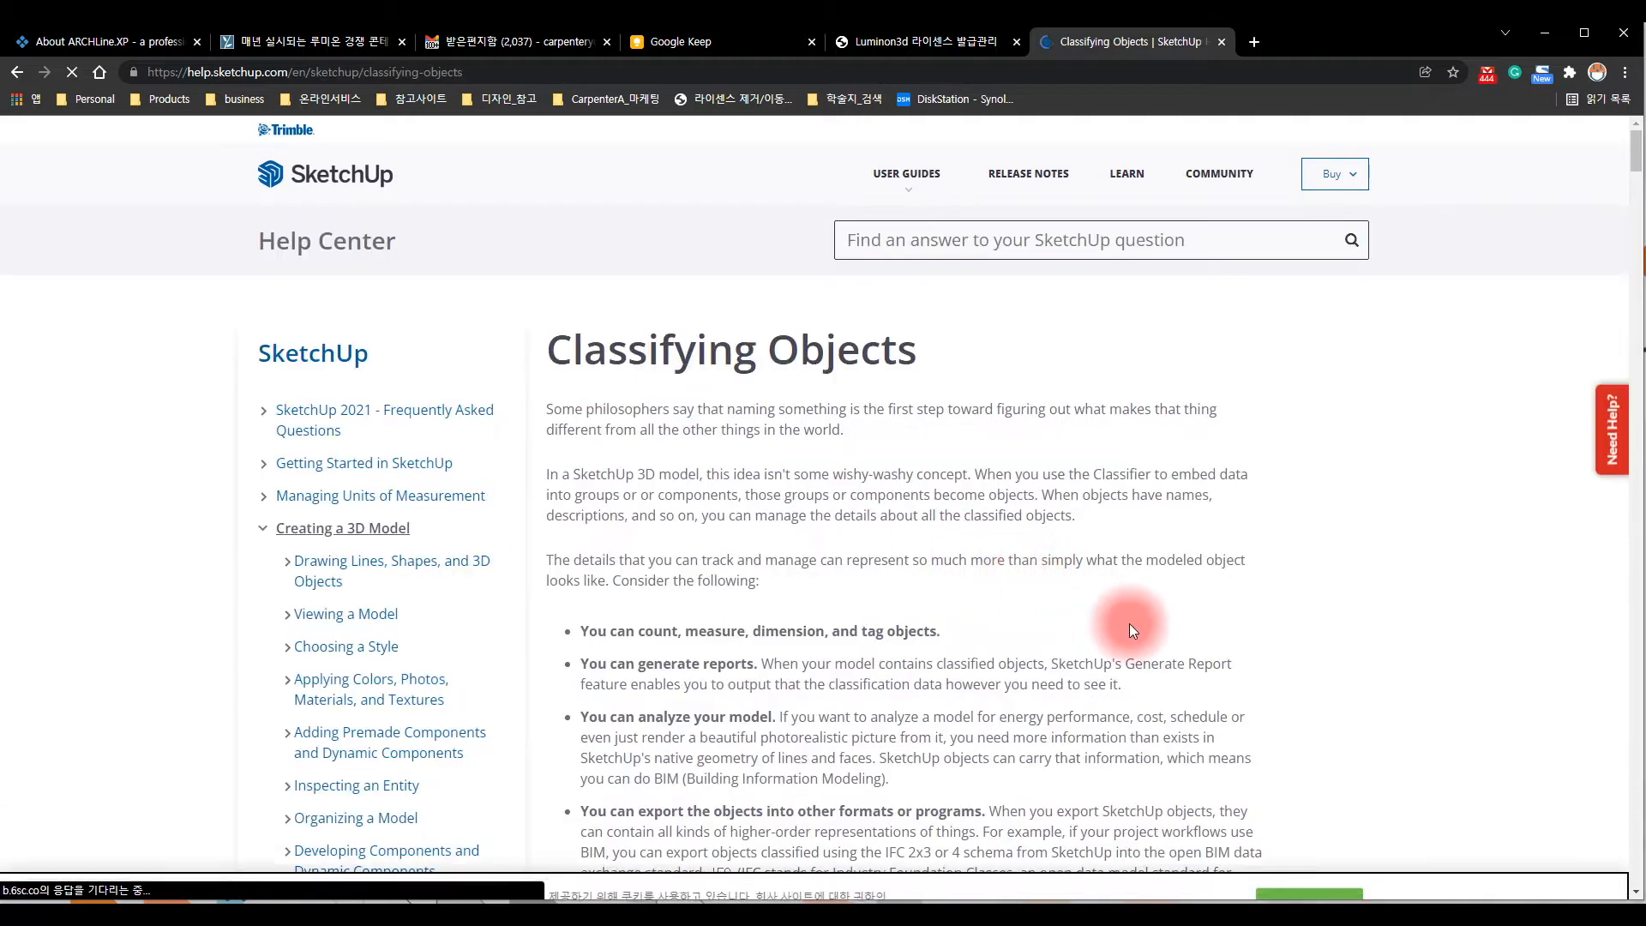
Examine the article's paragraph on exporting objects into other formats, with the page enlarged to 175% and the cookie notice dismissed.
{"action": "scroll", "coordinate": [1028, 583], "scroll_direction": "down", "scroll_amount": 2}
{"action": "scroll", "coordinate": [617, 618], "scroll_direction": "down", "scroll_amount": 1}
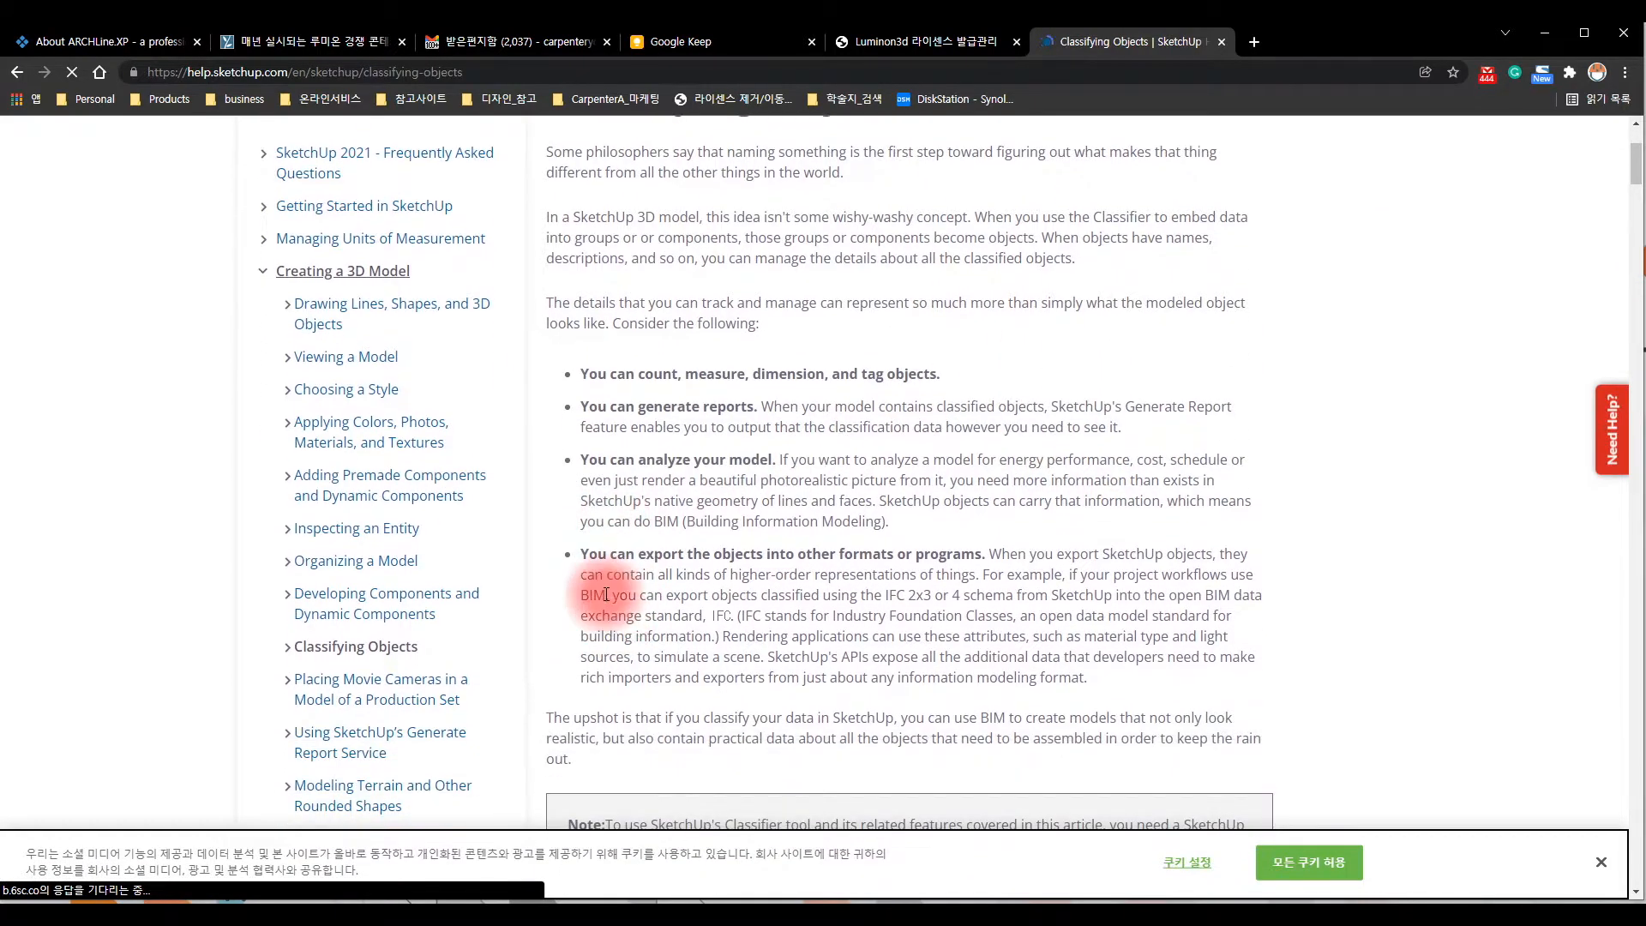
{"action": "mouse_move", "coordinate": [581, 556]}
{"action": "left_mouse_down"}
{"action": "mouse_move", "coordinate": [1021, 584]}
{"action": "mouse_move", "coordinate": [1145, 677]}
{"action": "mouse_move", "coordinate": [1205, 687]}
{"action": "mouse_move", "coordinate": [721, 619]}
{"action": "mouse_move", "coordinate": [568, 557]}
{"action": "left_mouse_up"}
{"action": "left_click", "coordinate": [1118, 688]}
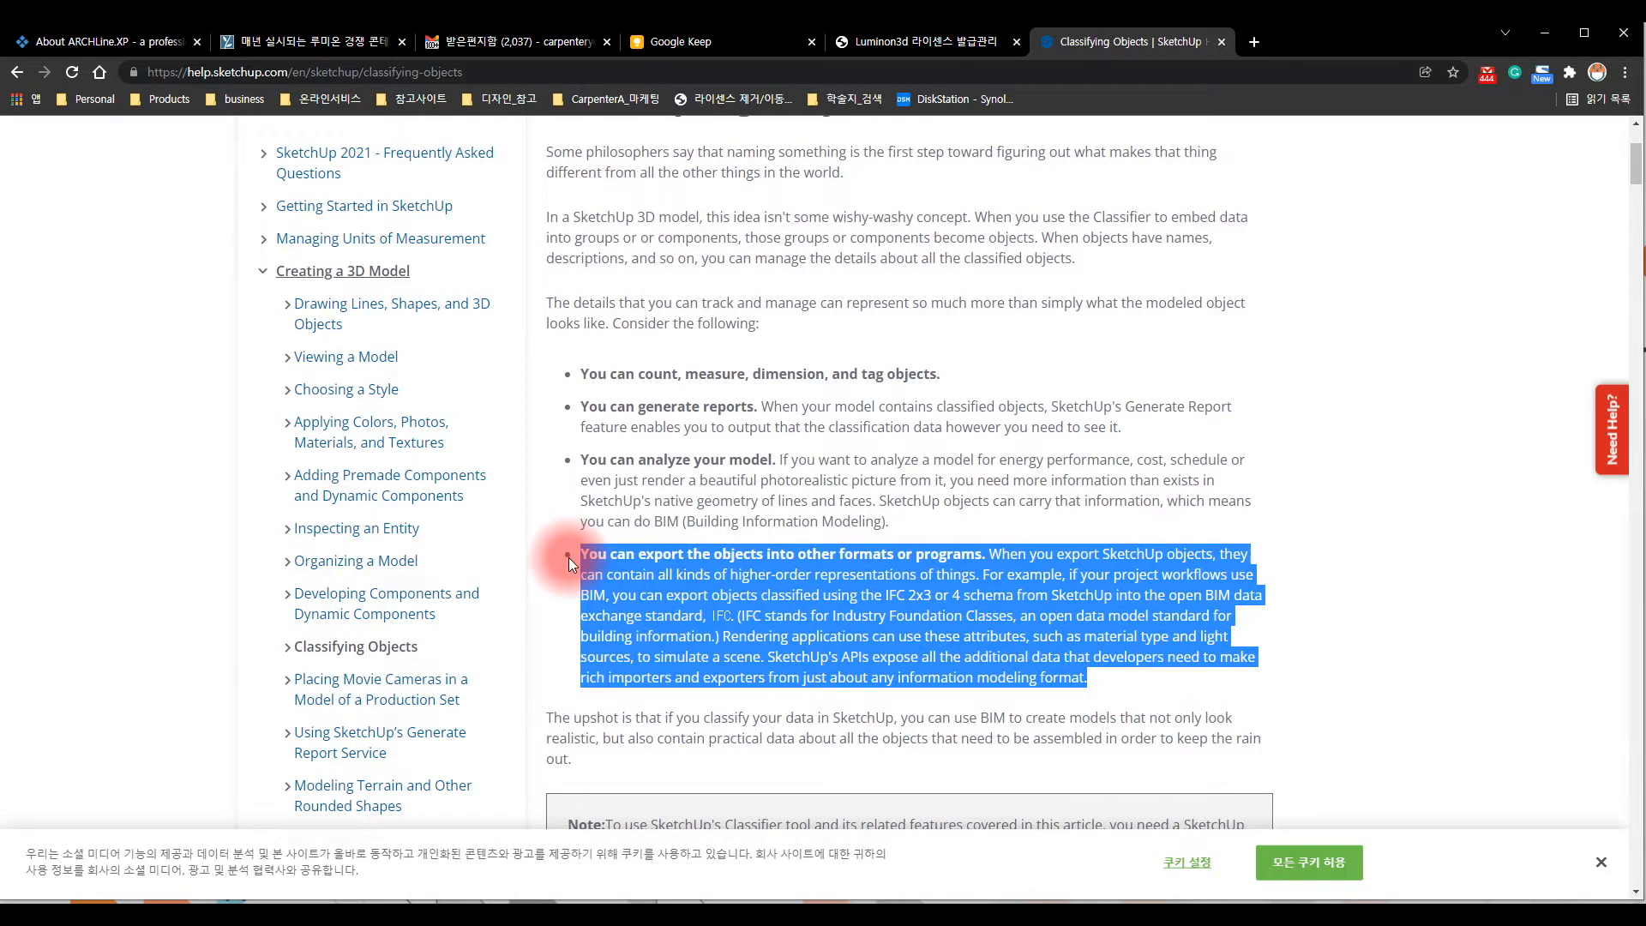
{"action": "scroll", "coordinate": [569, 557], "scroll_direction": "up", "scroll_amount": 4, "text": "ctrl"}
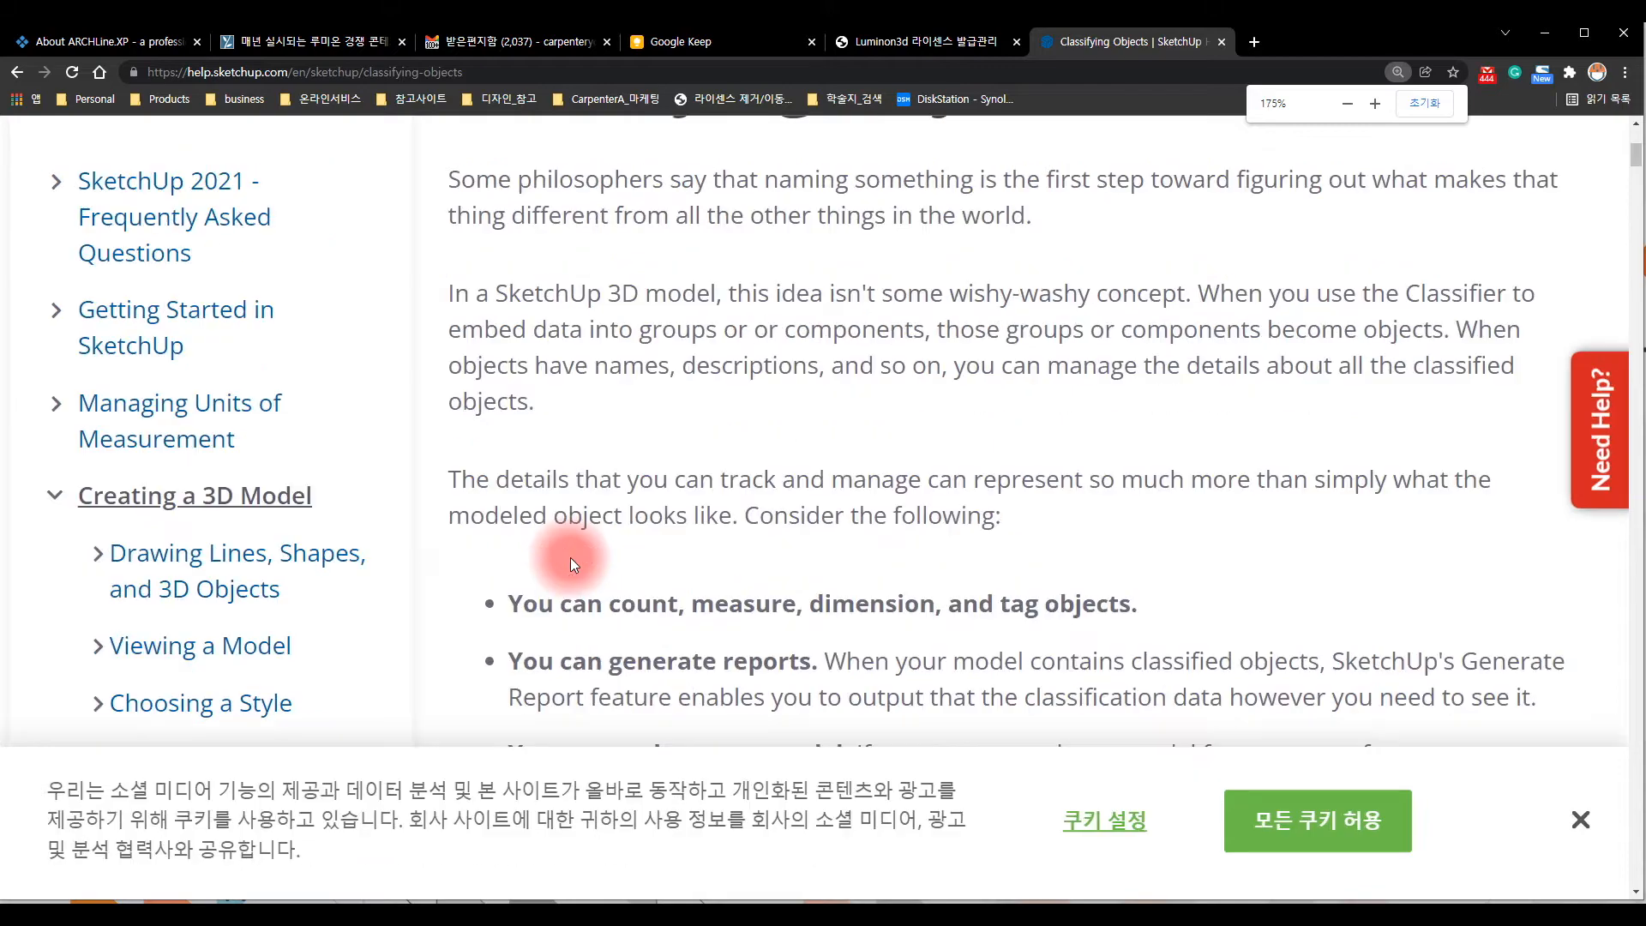
{"action": "scroll", "coordinate": [569, 558], "scroll_direction": "down", "scroll_amount": 5}
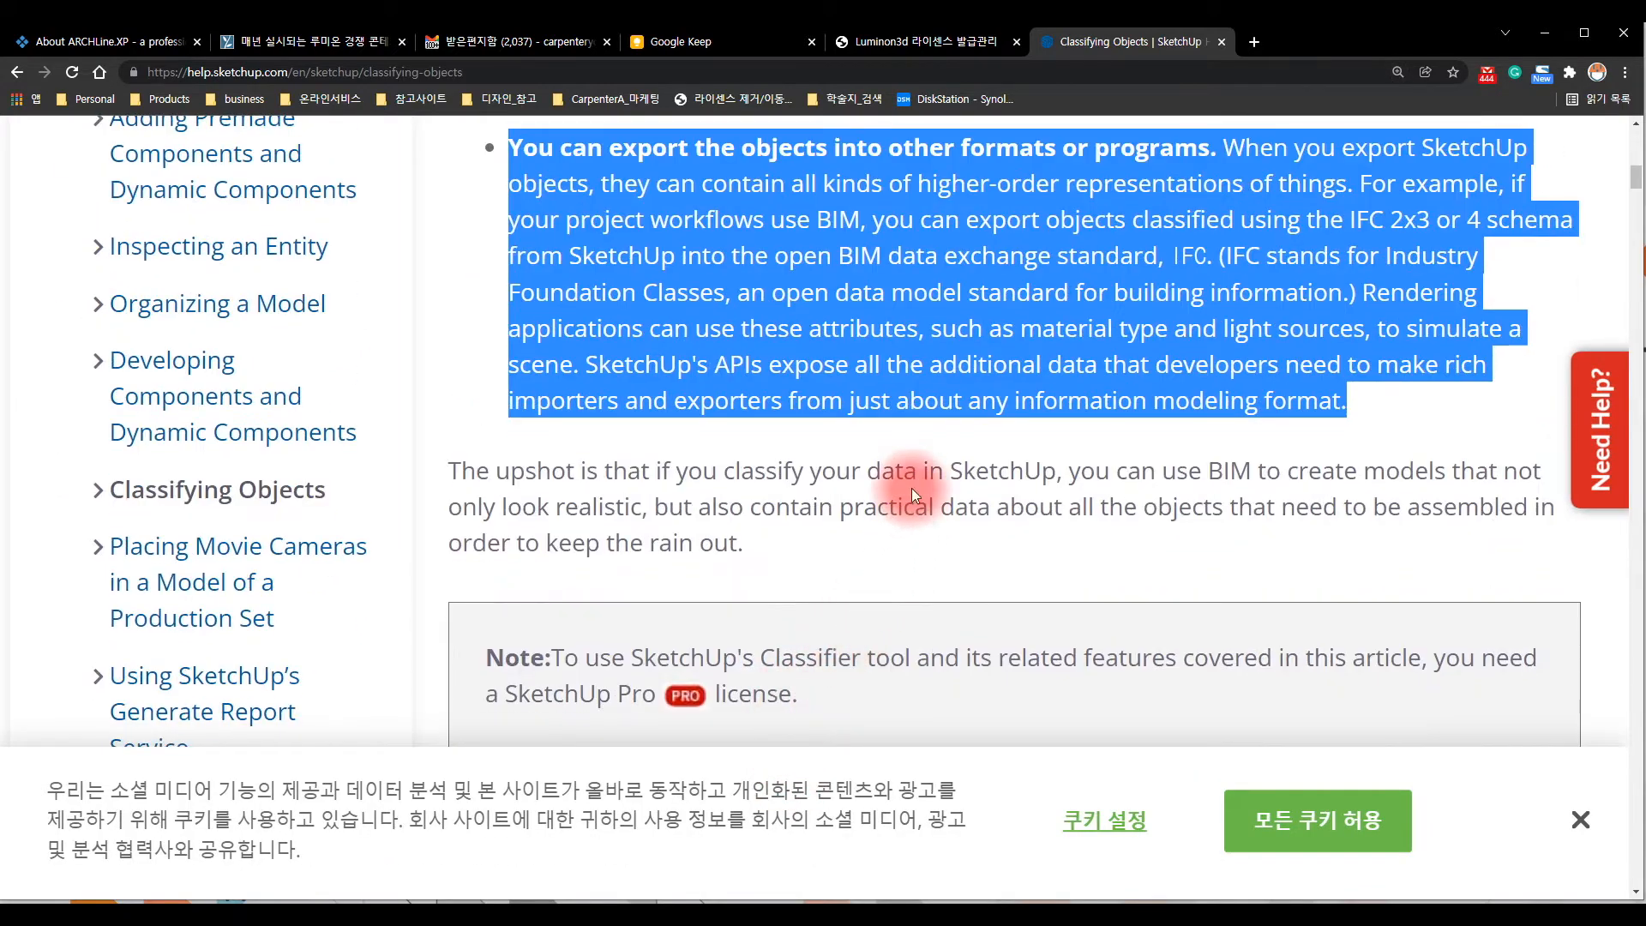
{"action": "scroll", "coordinate": [912, 486], "scroll_direction": "up", "scroll_amount": 2}
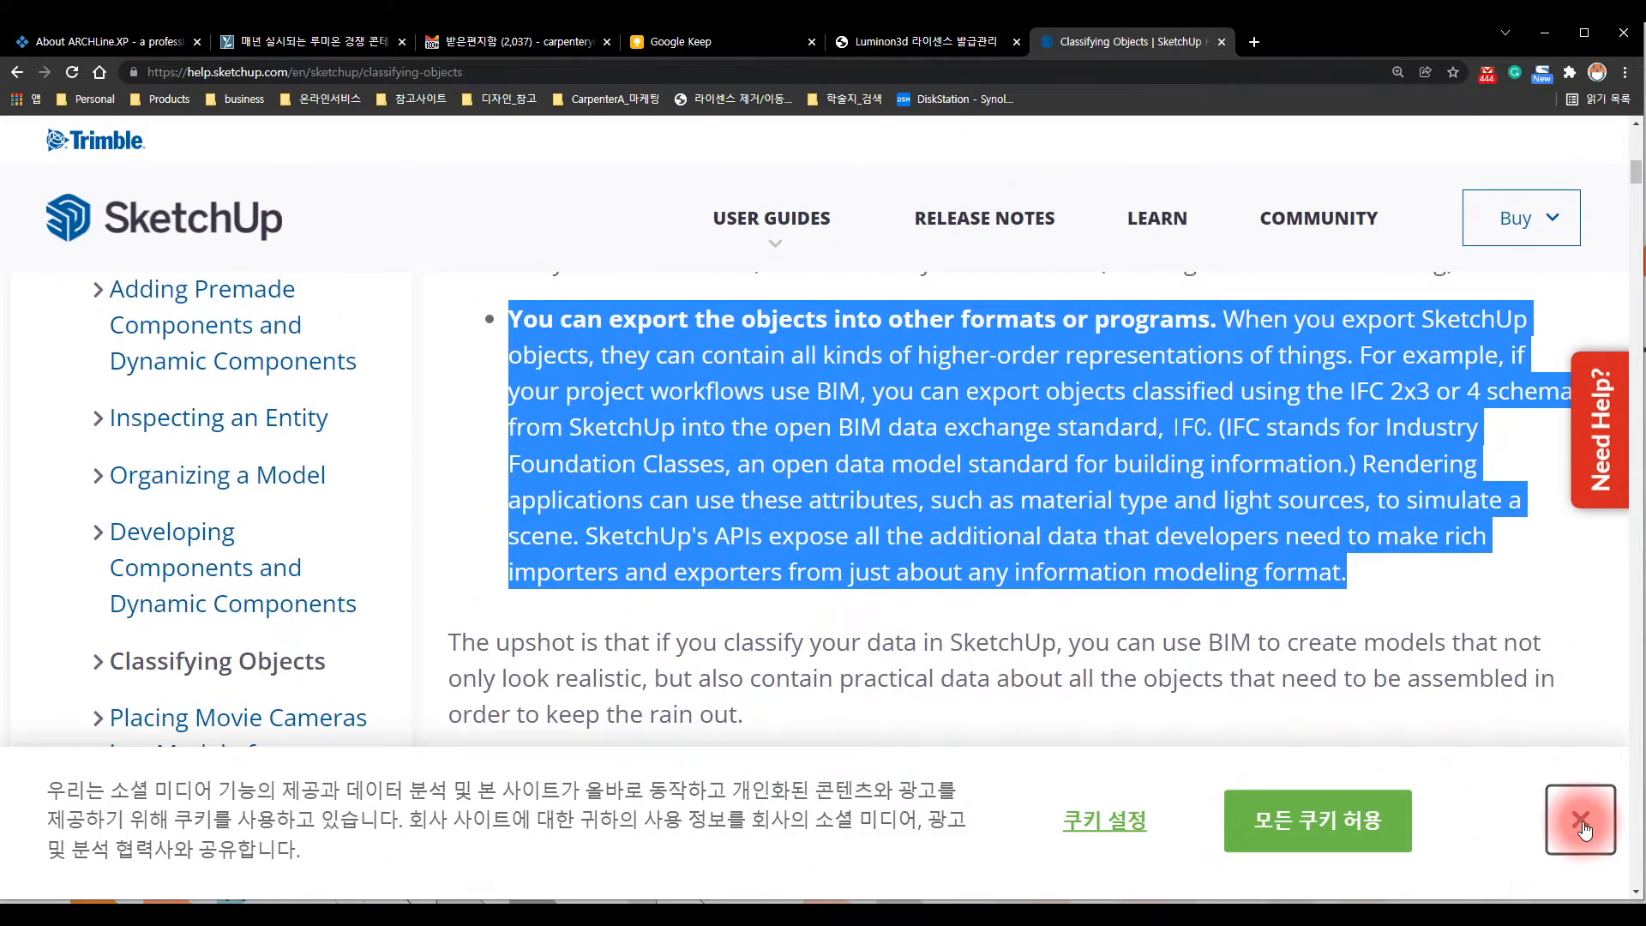
{"action": "left_click", "coordinate": [1583, 830]}
{"action": "left_click", "coordinate": [1463, 577]}
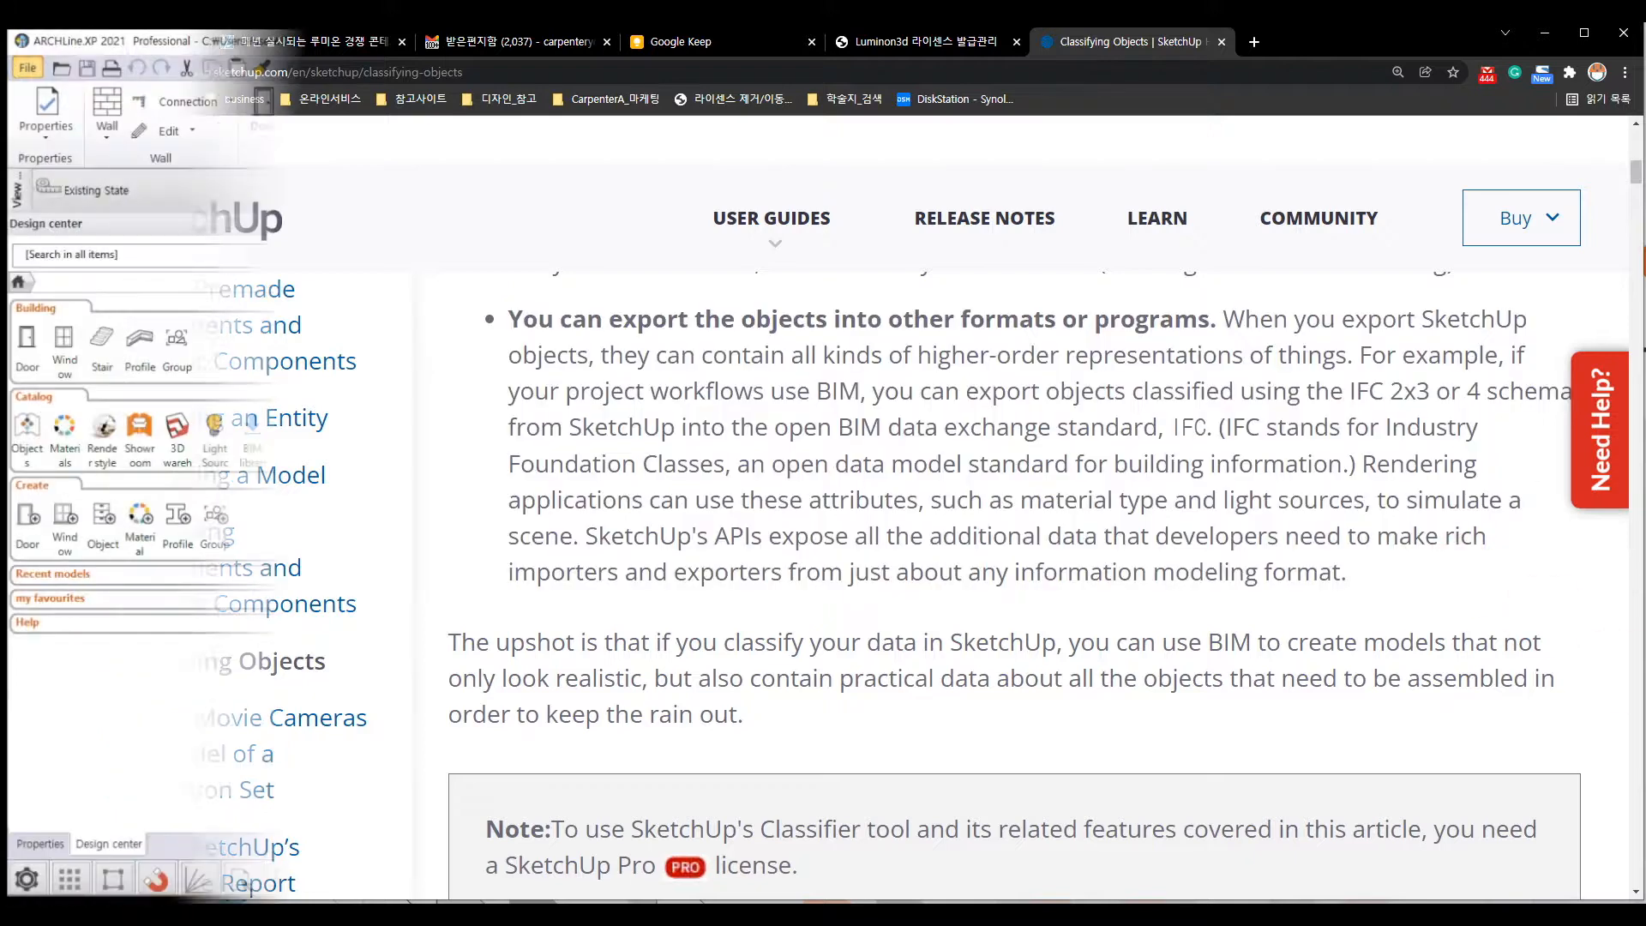
In ARCHLine.XP, import the SketchUp file skp_chair.skp from the Desktop.
{"action": "left_click", "coordinate": [33, 66]}
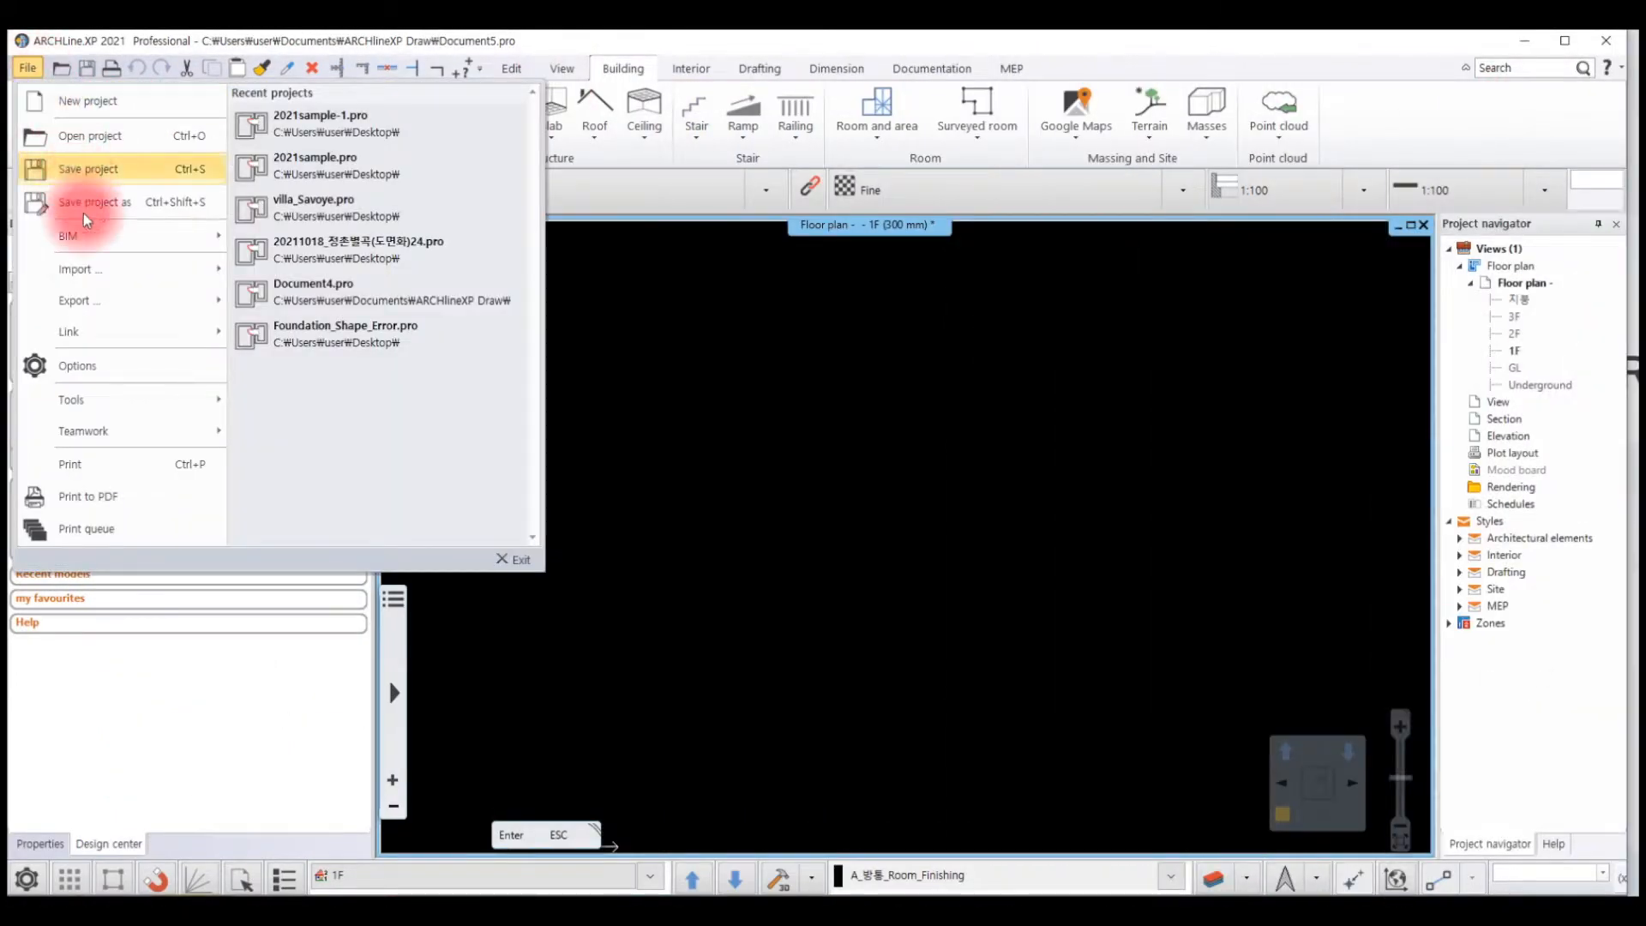
{"action": "left_click", "coordinate": [90, 271]}
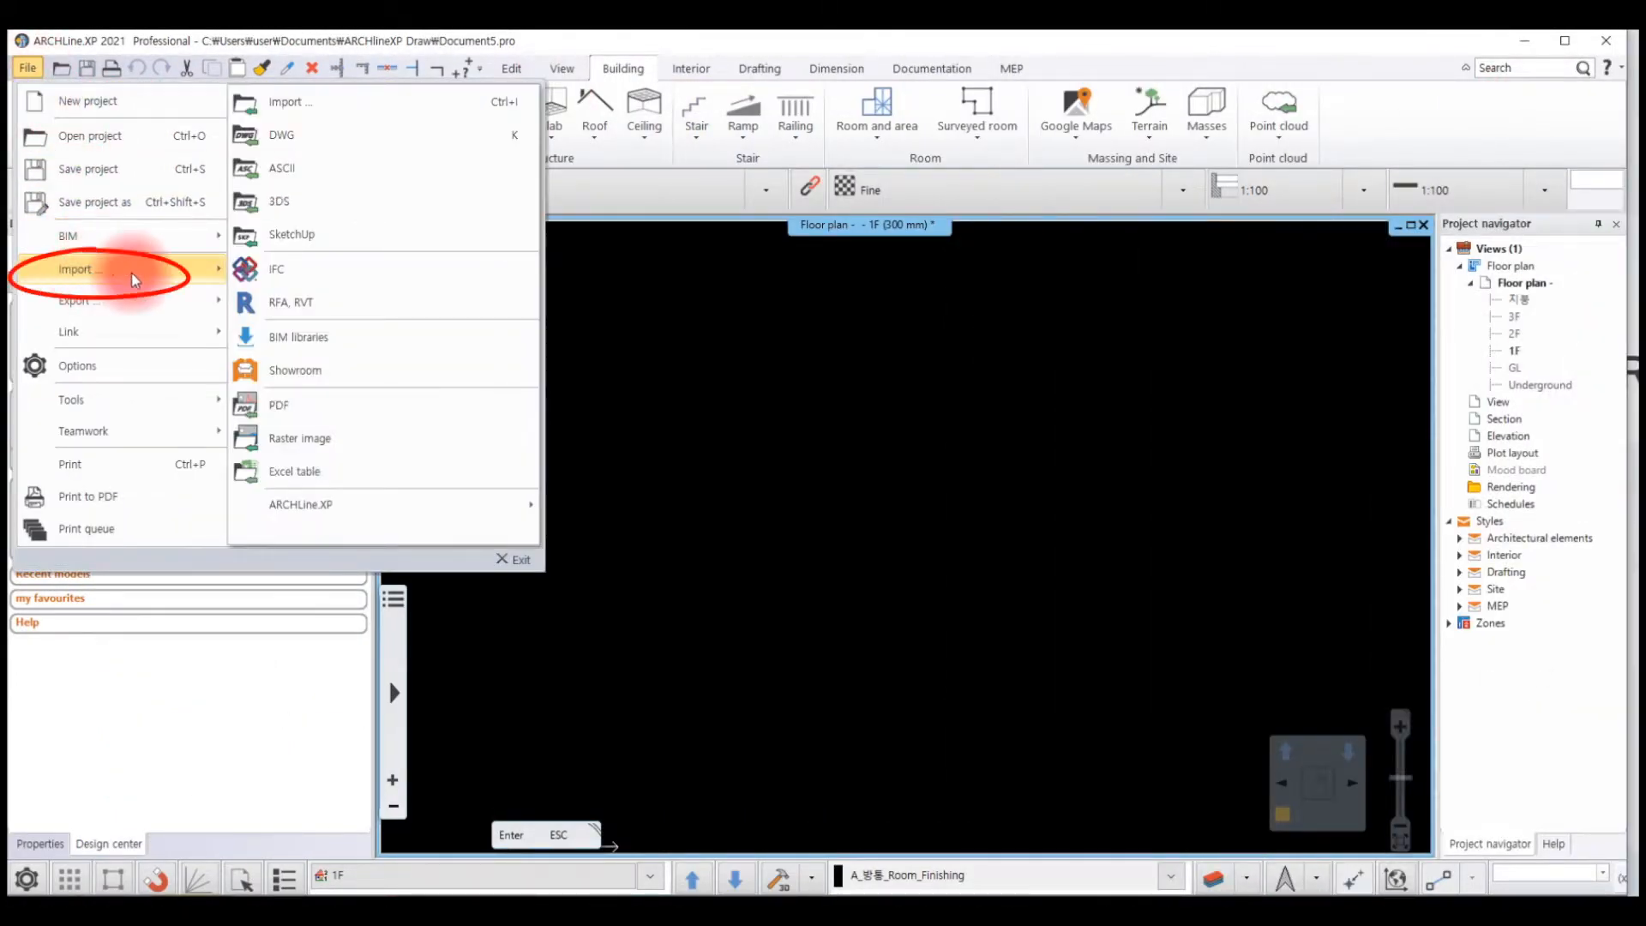
{"action": "left_click", "coordinate": [341, 239]}
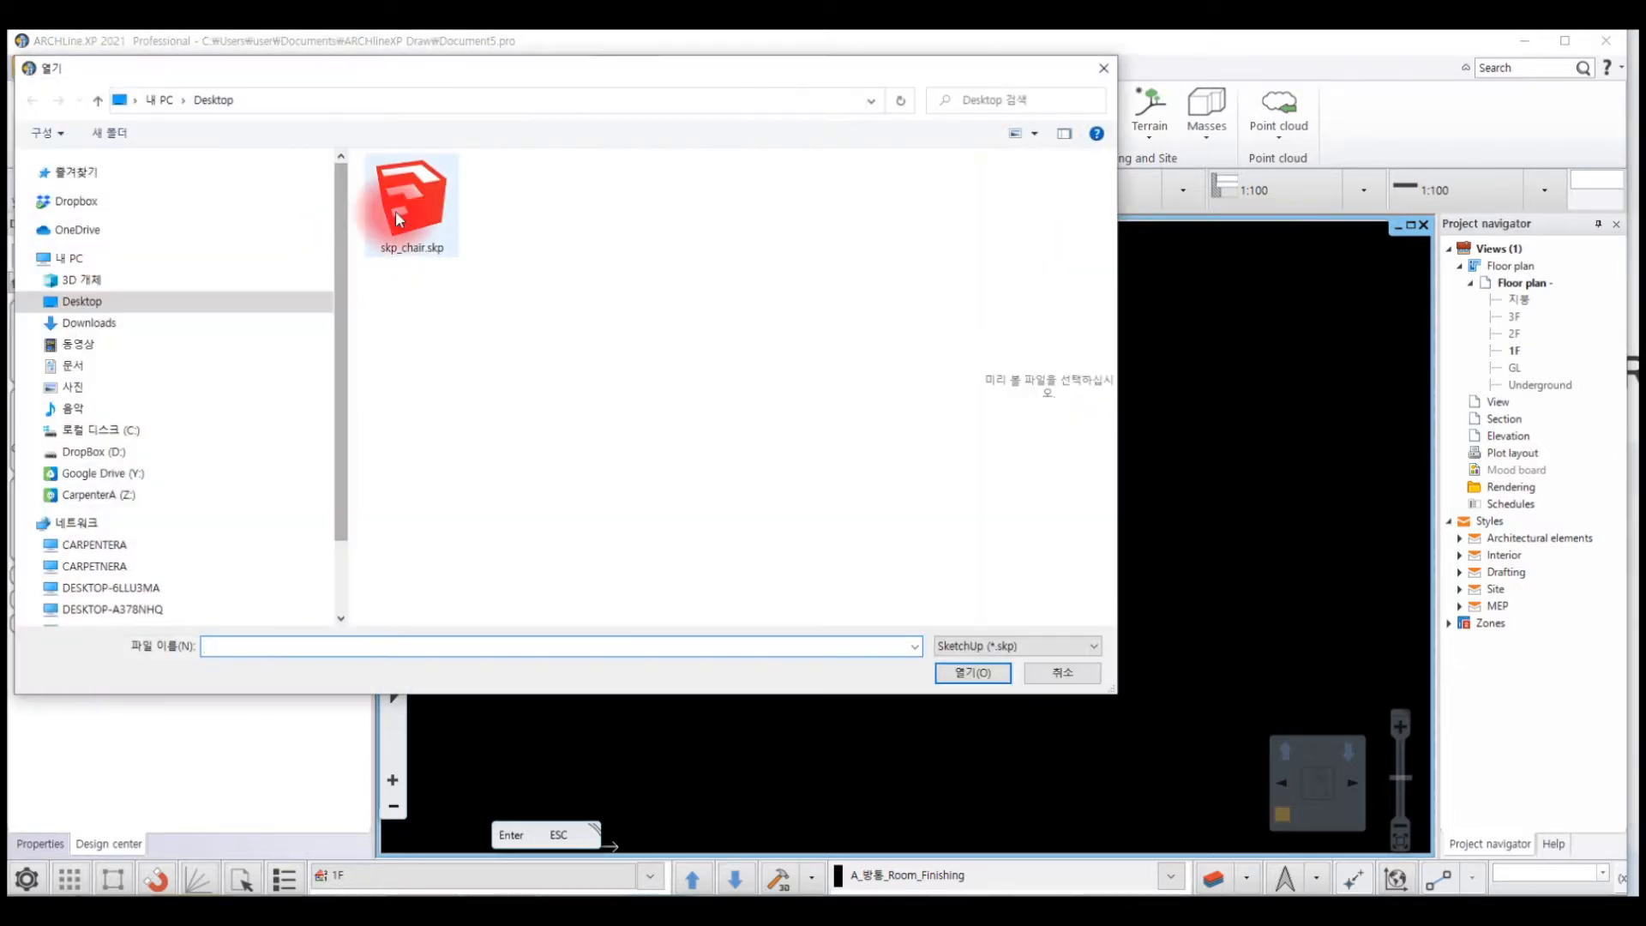
{"action": "left_click", "coordinate": [396, 214]}
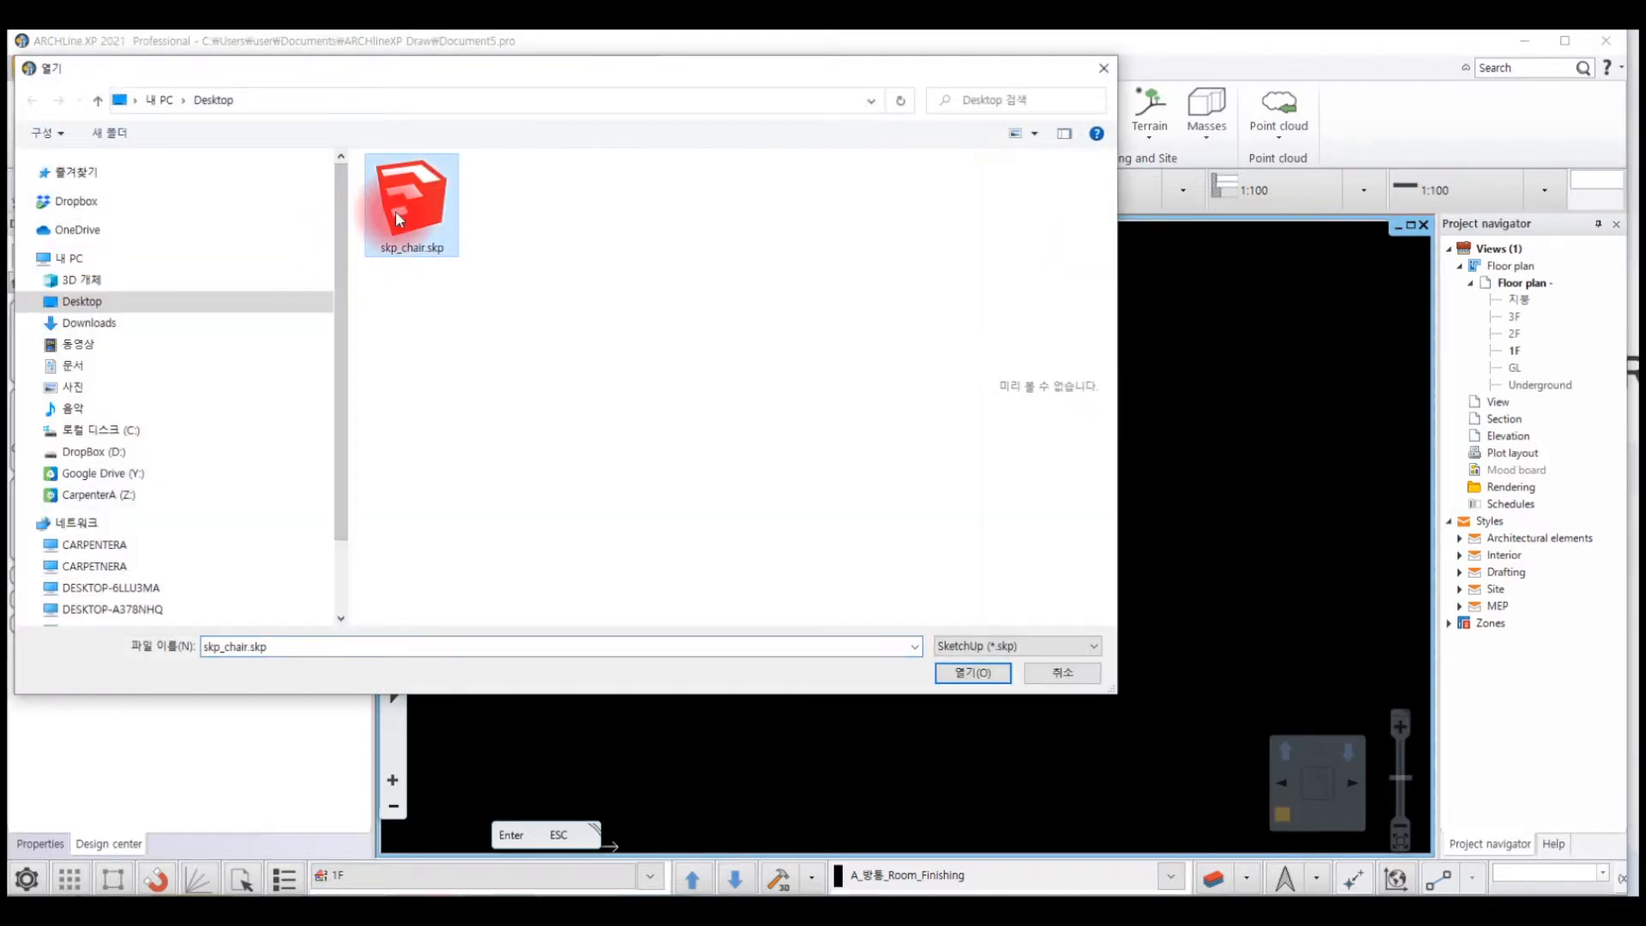
{"action": "left_click", "coordinate": [984, 675]}
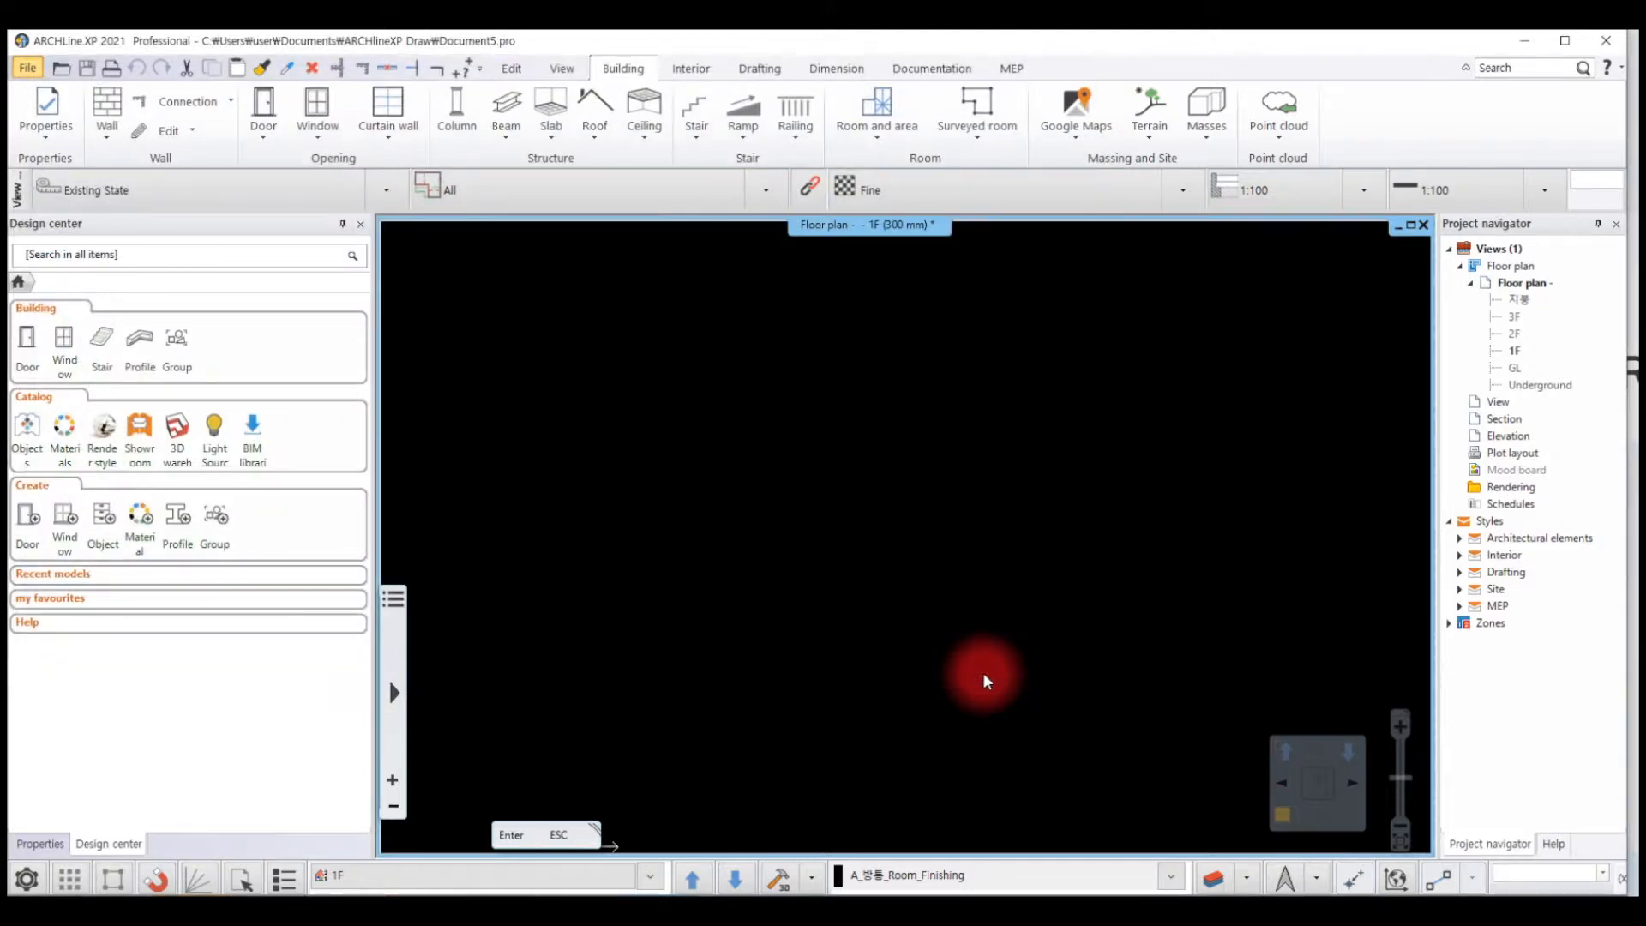
Inspect the chair's import preview from several angles in both wireframe and shaded display.
{"action": "mouse_move", "coordinate": [765, 397]}
{"action": "left_mouse_down"}
{"action": "mouse_move", "coordinate": [729, 492]}
{"action": "mouse_move", "coordinate": [569, 436]}
{"action": "mouse_move", "coordinate": [648, 341]}
{"action": "mouse_move", "coordinate": [732, 424]}
{"action": "mouse_move", "coordinate": [666, 454]}
{"action": "mouse_move", "coordinate": [665, 420]}
{"action": "mouse_move", "coordinate": [816, 463]}
{"action": "mouse_move", "coordinate": [873, 600]}
{"action": "left_mouse_up"}
{"action": "left_click", "coordinate": [915, 616]}
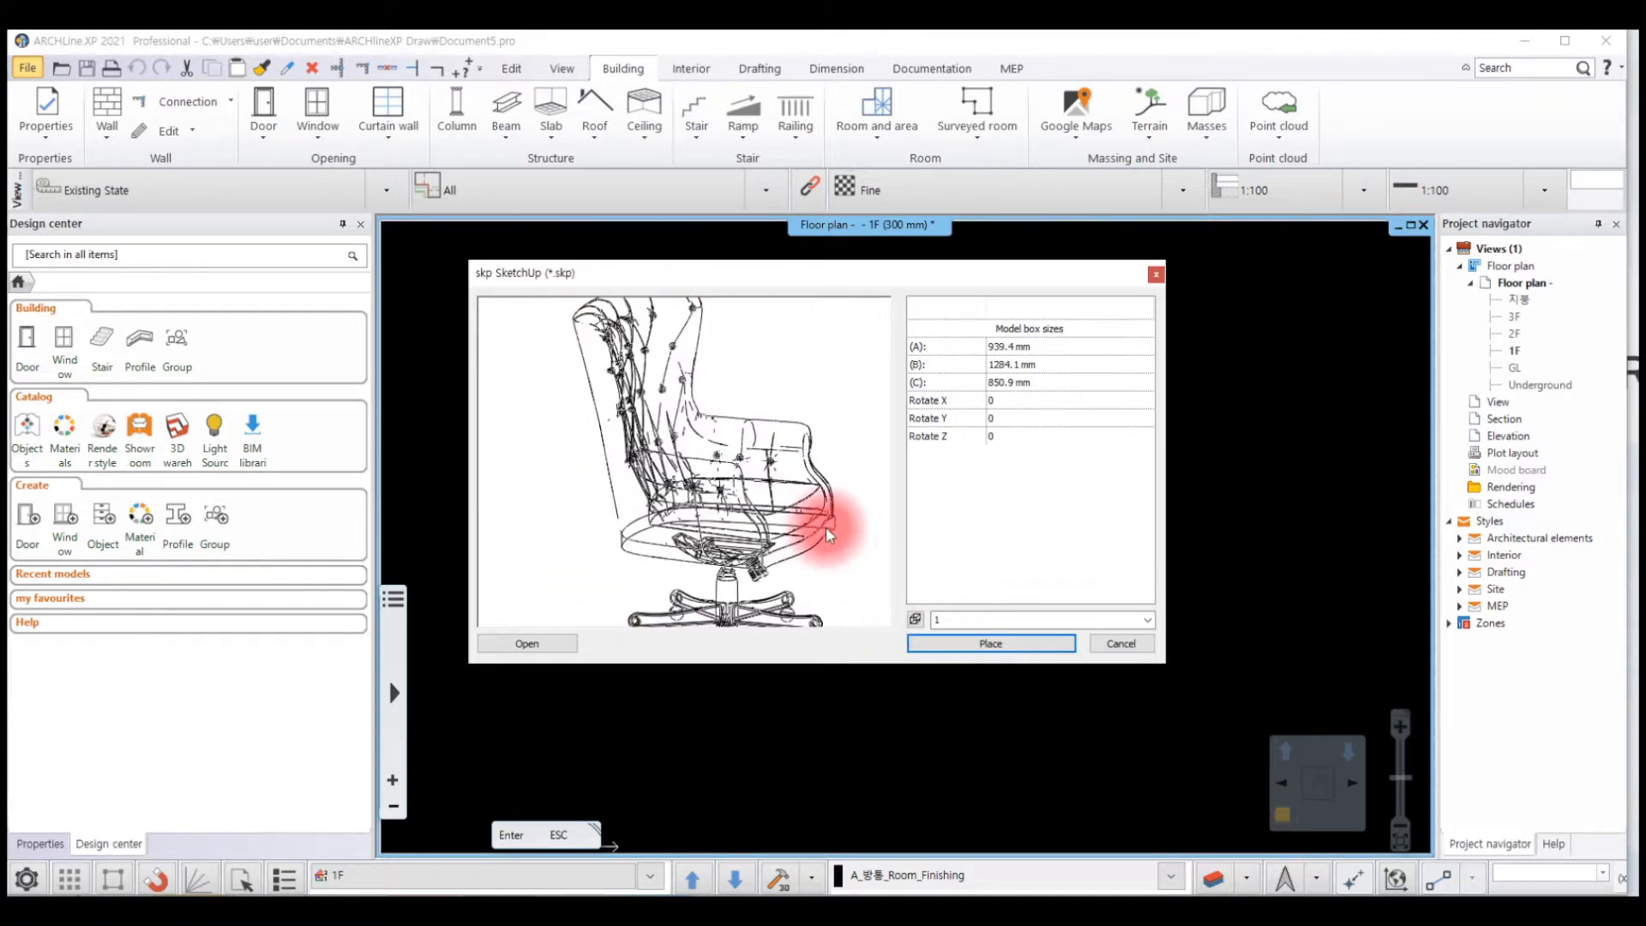
{"action": "left_click_drag", "start_coordinate": [827, 530], "coordinate": [641, 473]}
{"action": "left_click", "coordinate": [918, 617]}
{"action": "mouse_move", "coordinate": [862, 592]}
{"action": "left_mouse_down"}
{"action": "mouse_move", "coordinate": [650, 495]}
{"action": "mouse_move", "coordinate": [880, 604]}
{"action": "left_mouse_up"}
{"action": "left_click", "coordinate": [916, 618]}
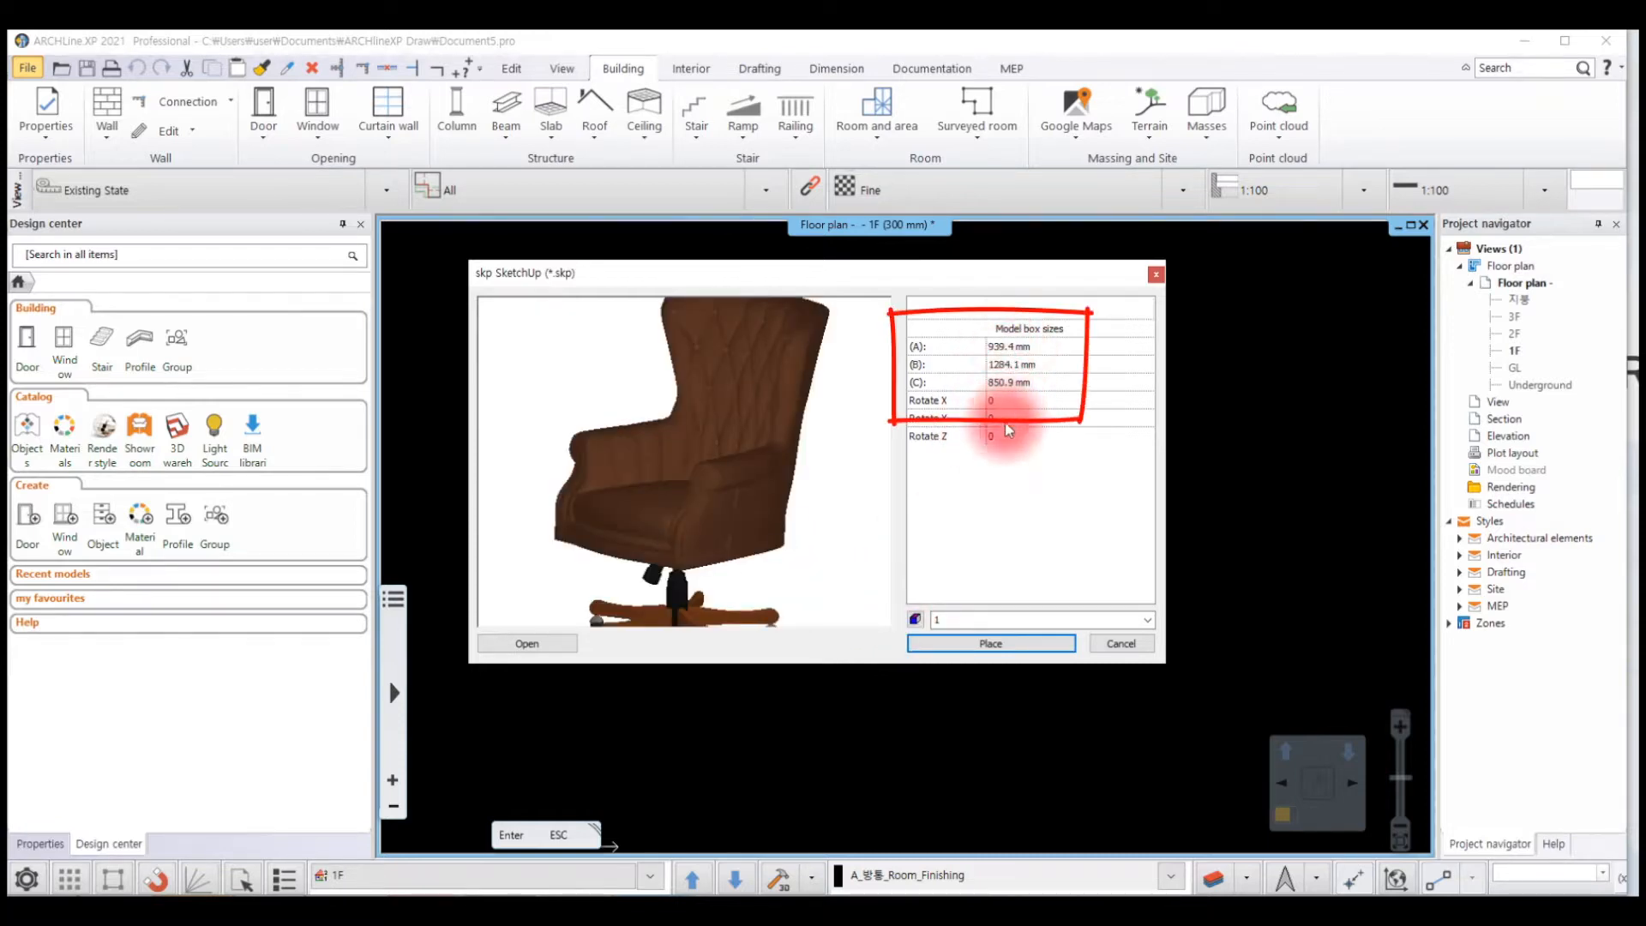
Save the chair as library item skp_chair in the 3D WAREHOUSE category and place one copy on the 1F floor plan.
{"action": "left_click", "coordinate": [974, 640]}
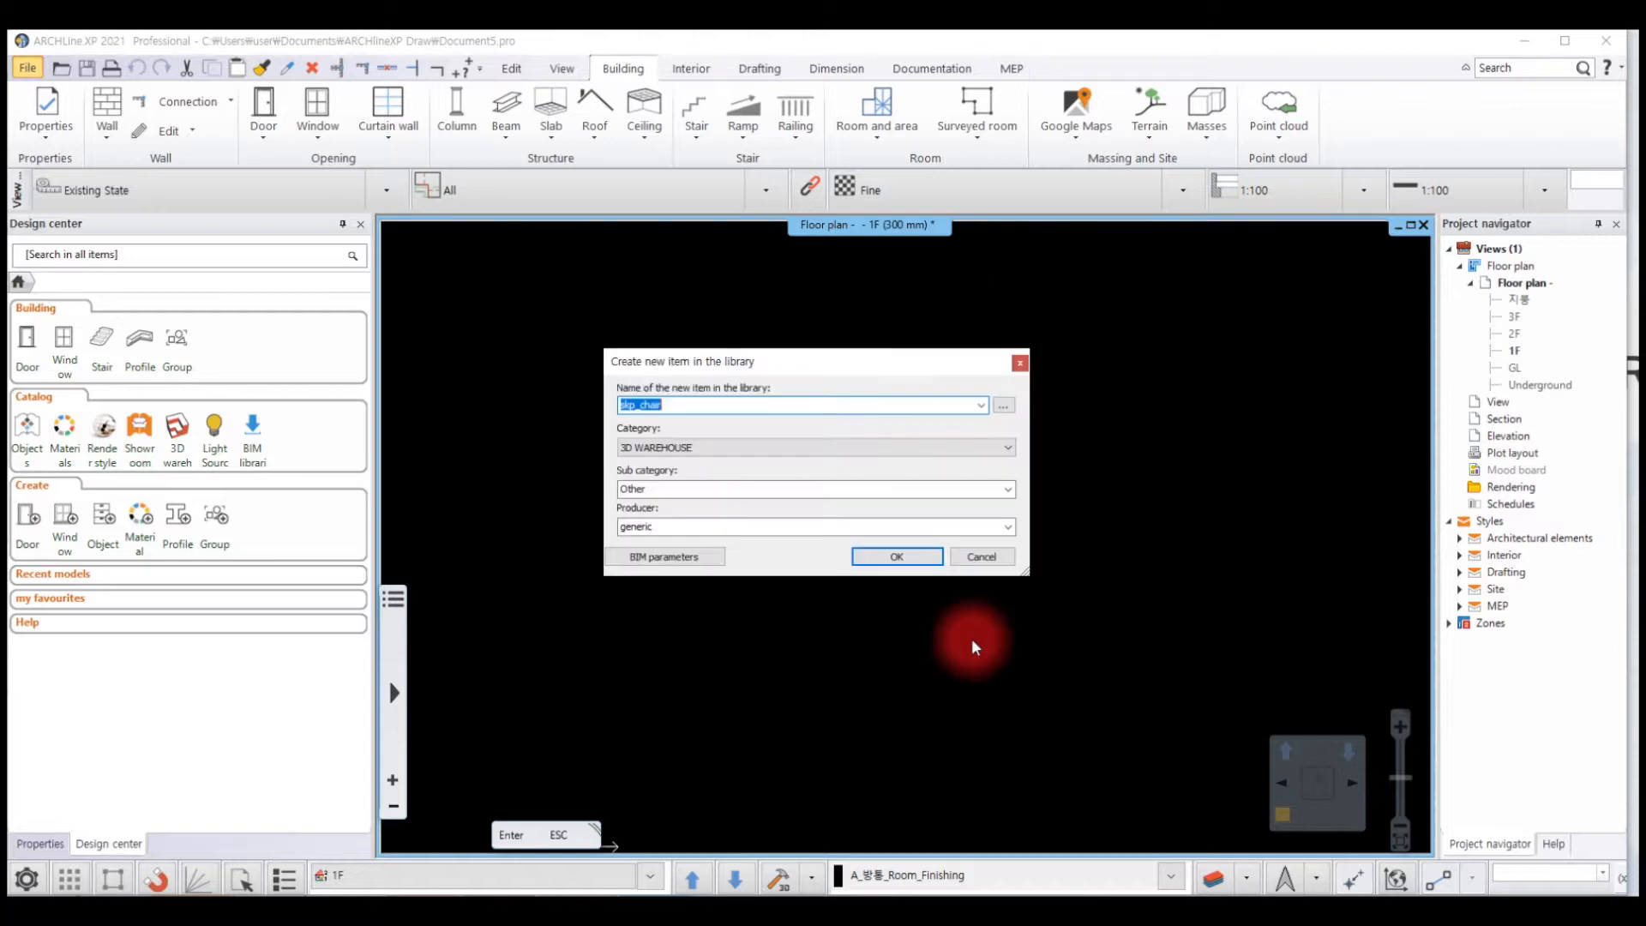
{"action": "left_click", "coordinate": [919, 556]}
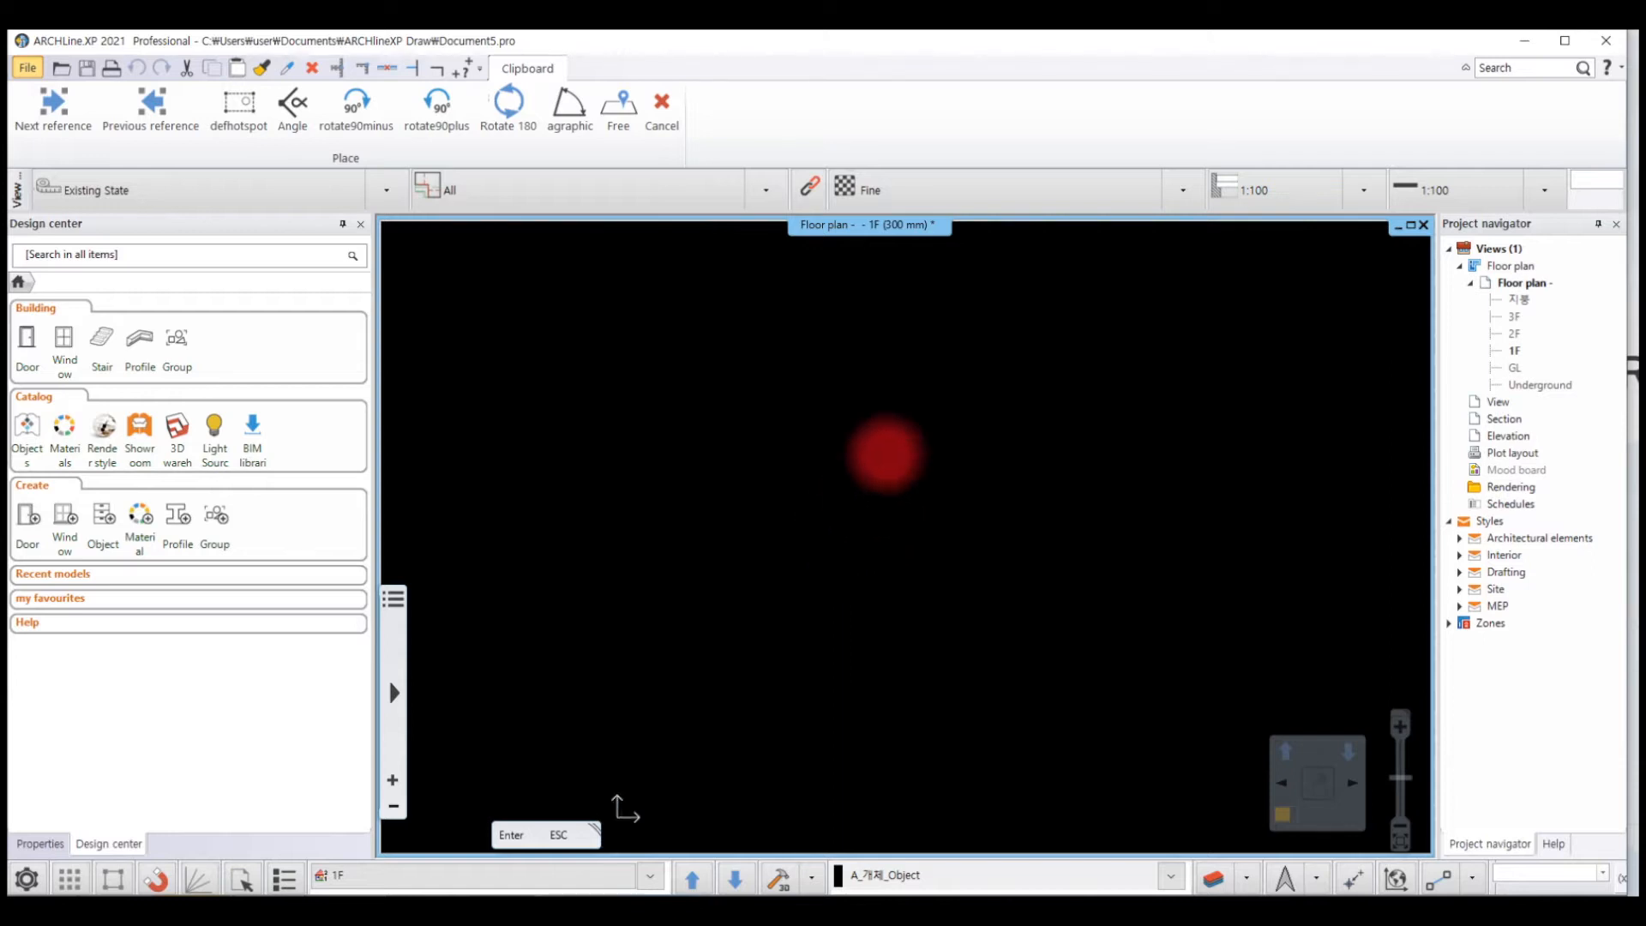
{"action": "left_click", "coordinate": [749, 575]}
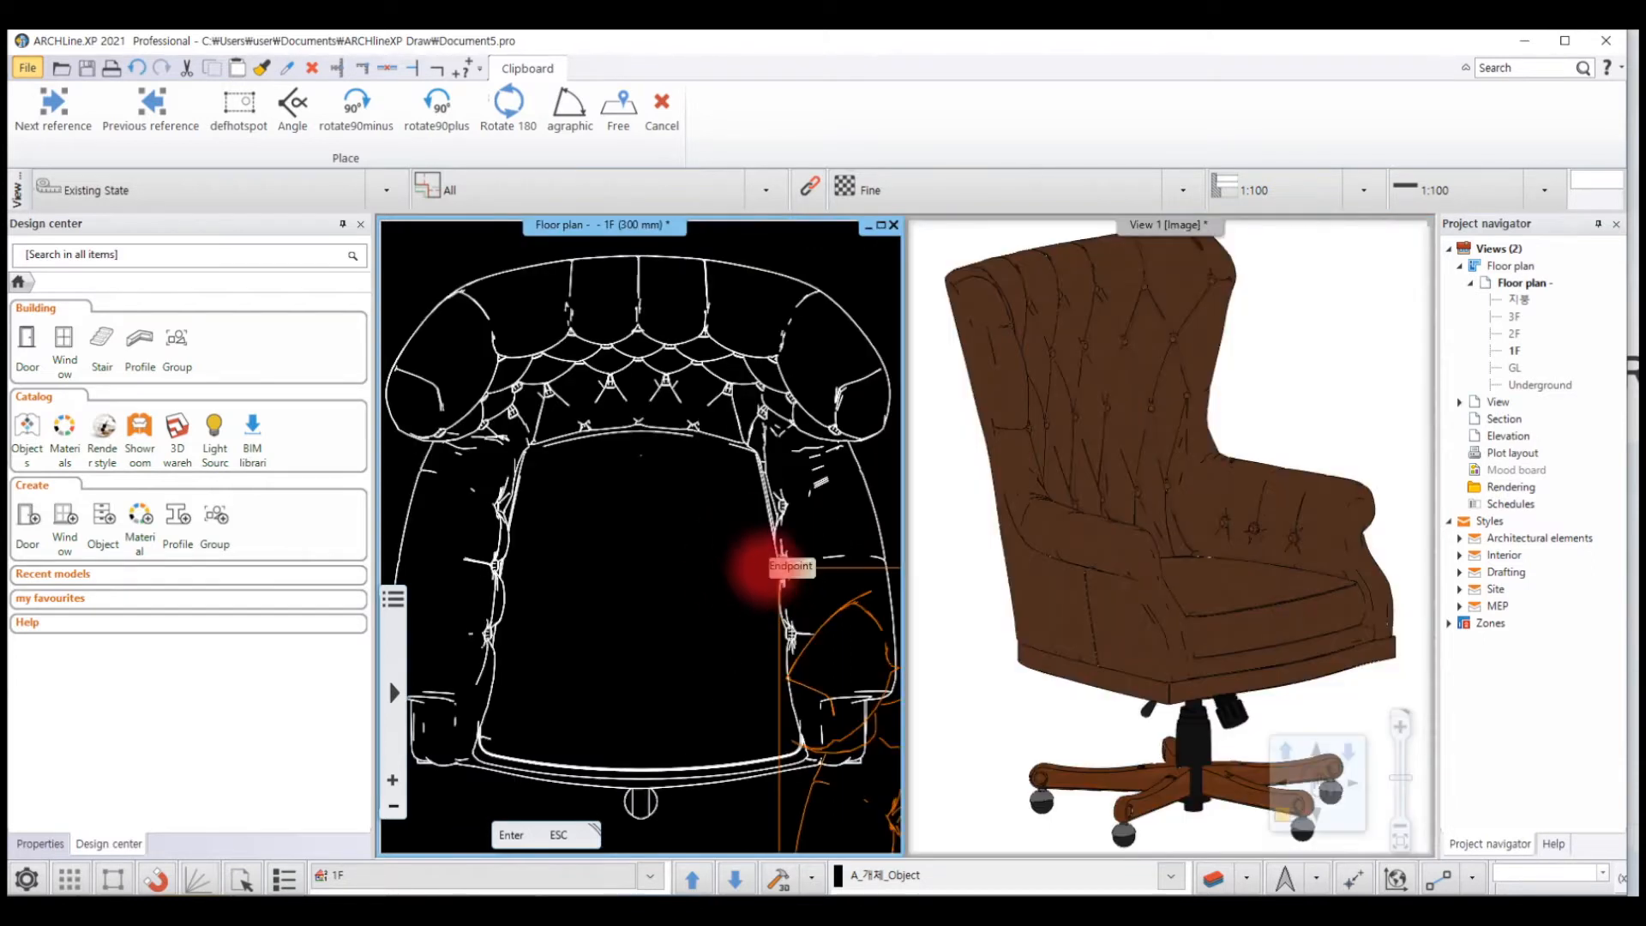
{"action": "key", "text": "Escape"}
{"action": "middle_click_drag", "start_coordinate": [1229, 401], "coordinate": [1193, 463]}
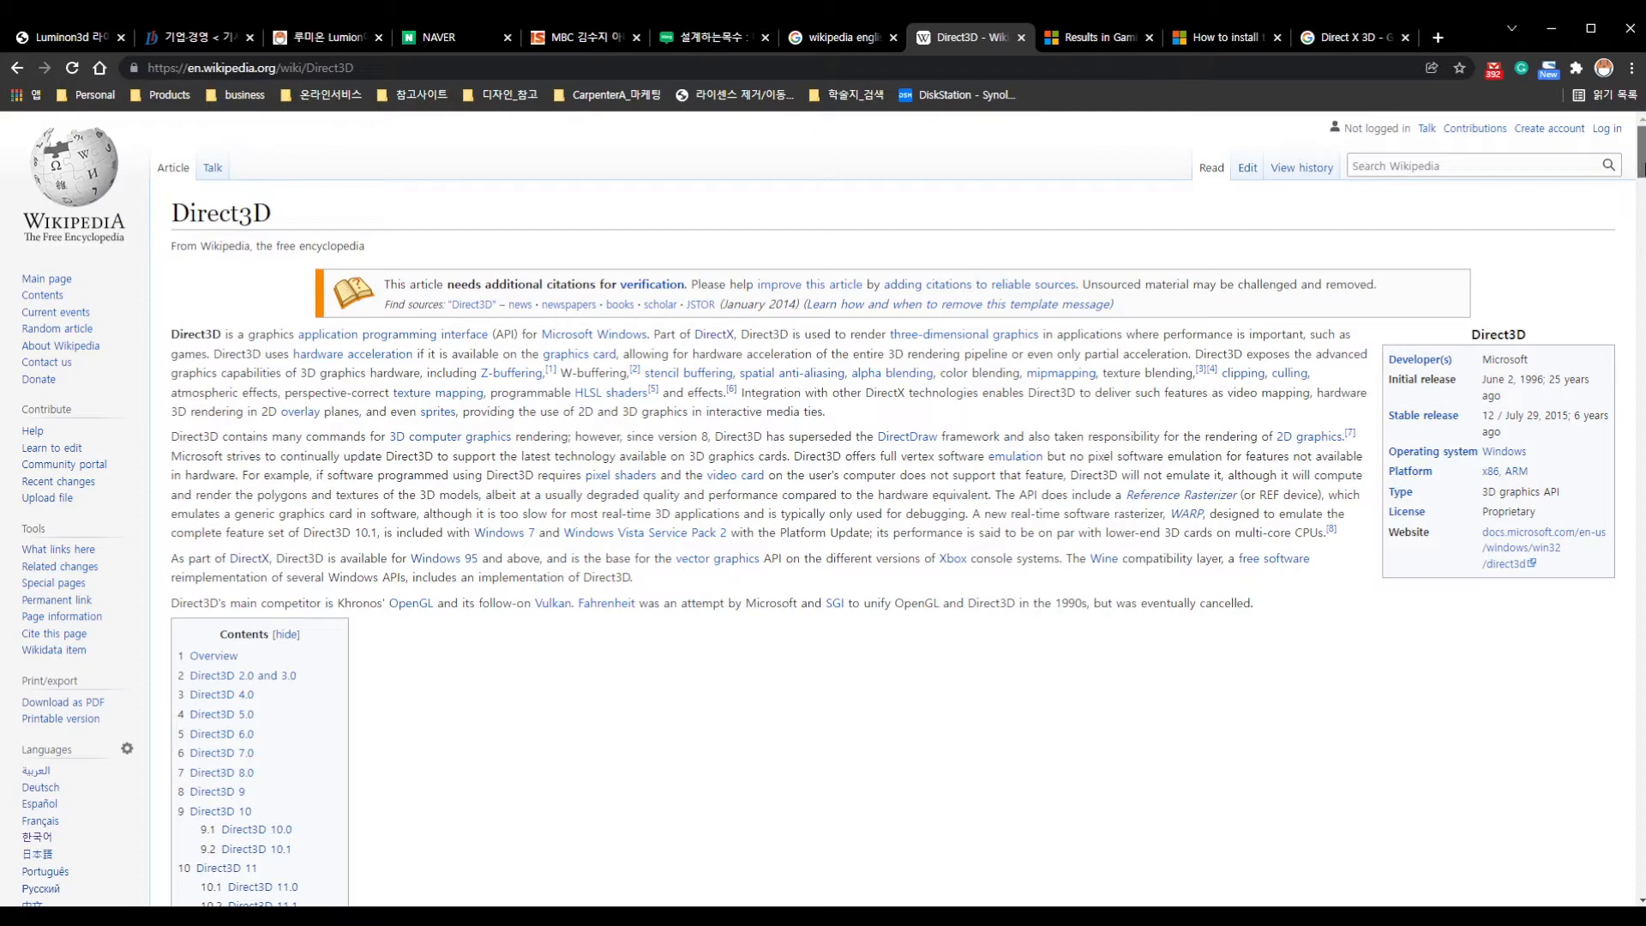
In Wikipedia's Direct3D article, find the Direct3D 12 section and follow its DirectX Raytracing link.
{"action": "left_click_drag", "start_coordinate": [1639, 168], "coordinate": [1639, 454]}
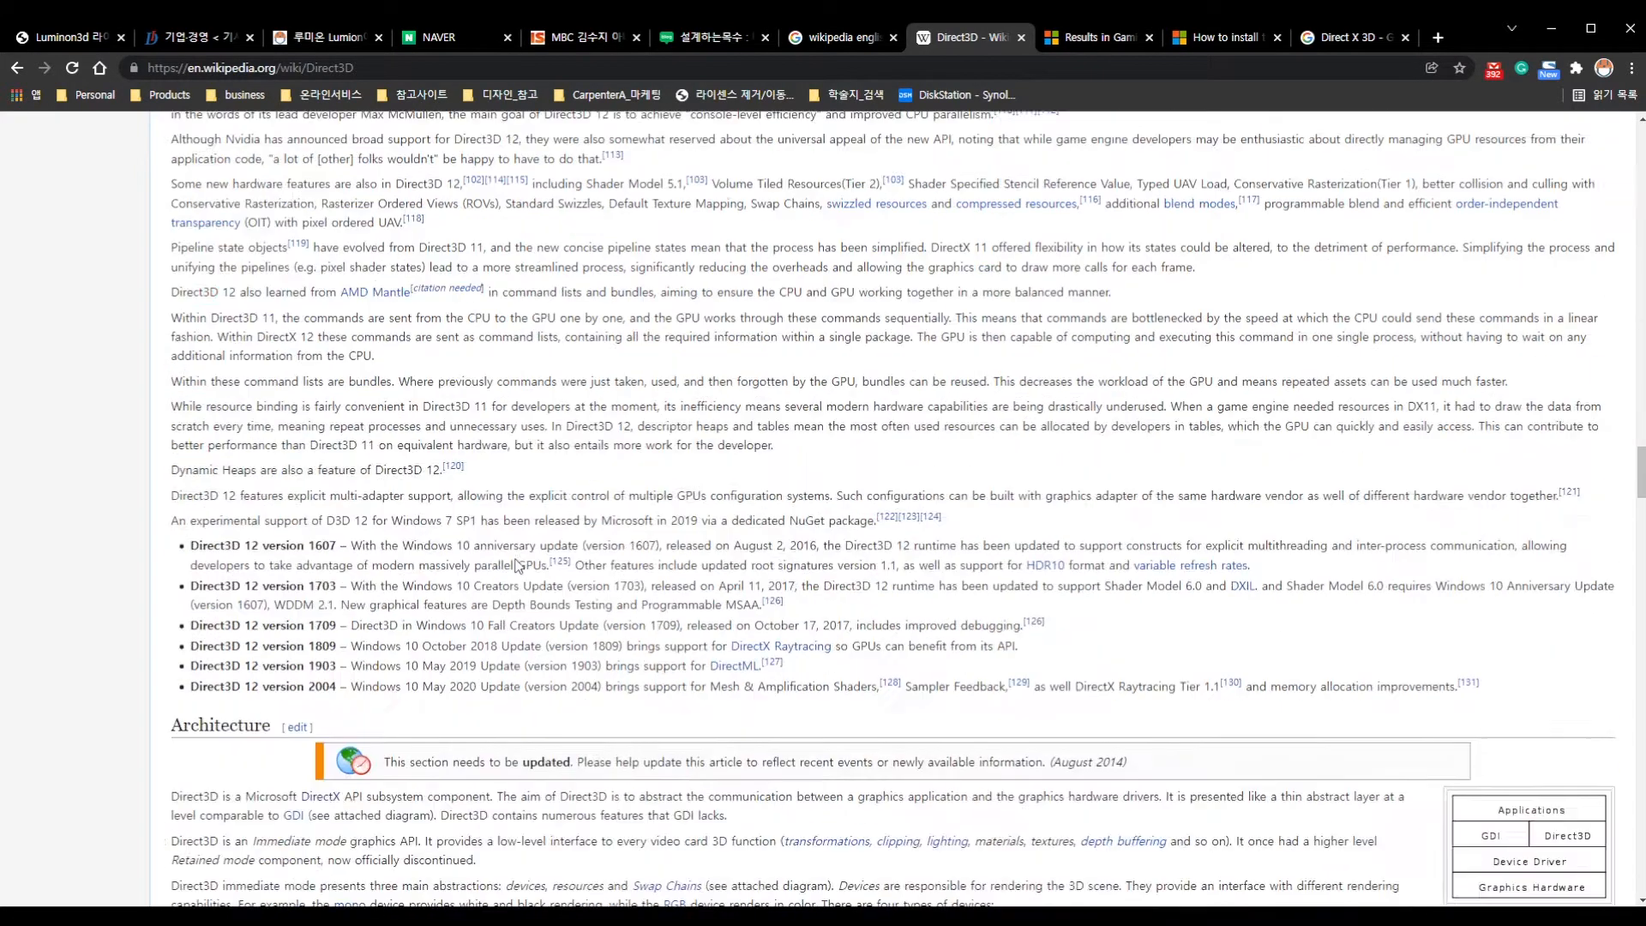
{"action": "scroll", "coordinate": [514, 567], "scroll_direction": "down", "scroll_amount": 1}
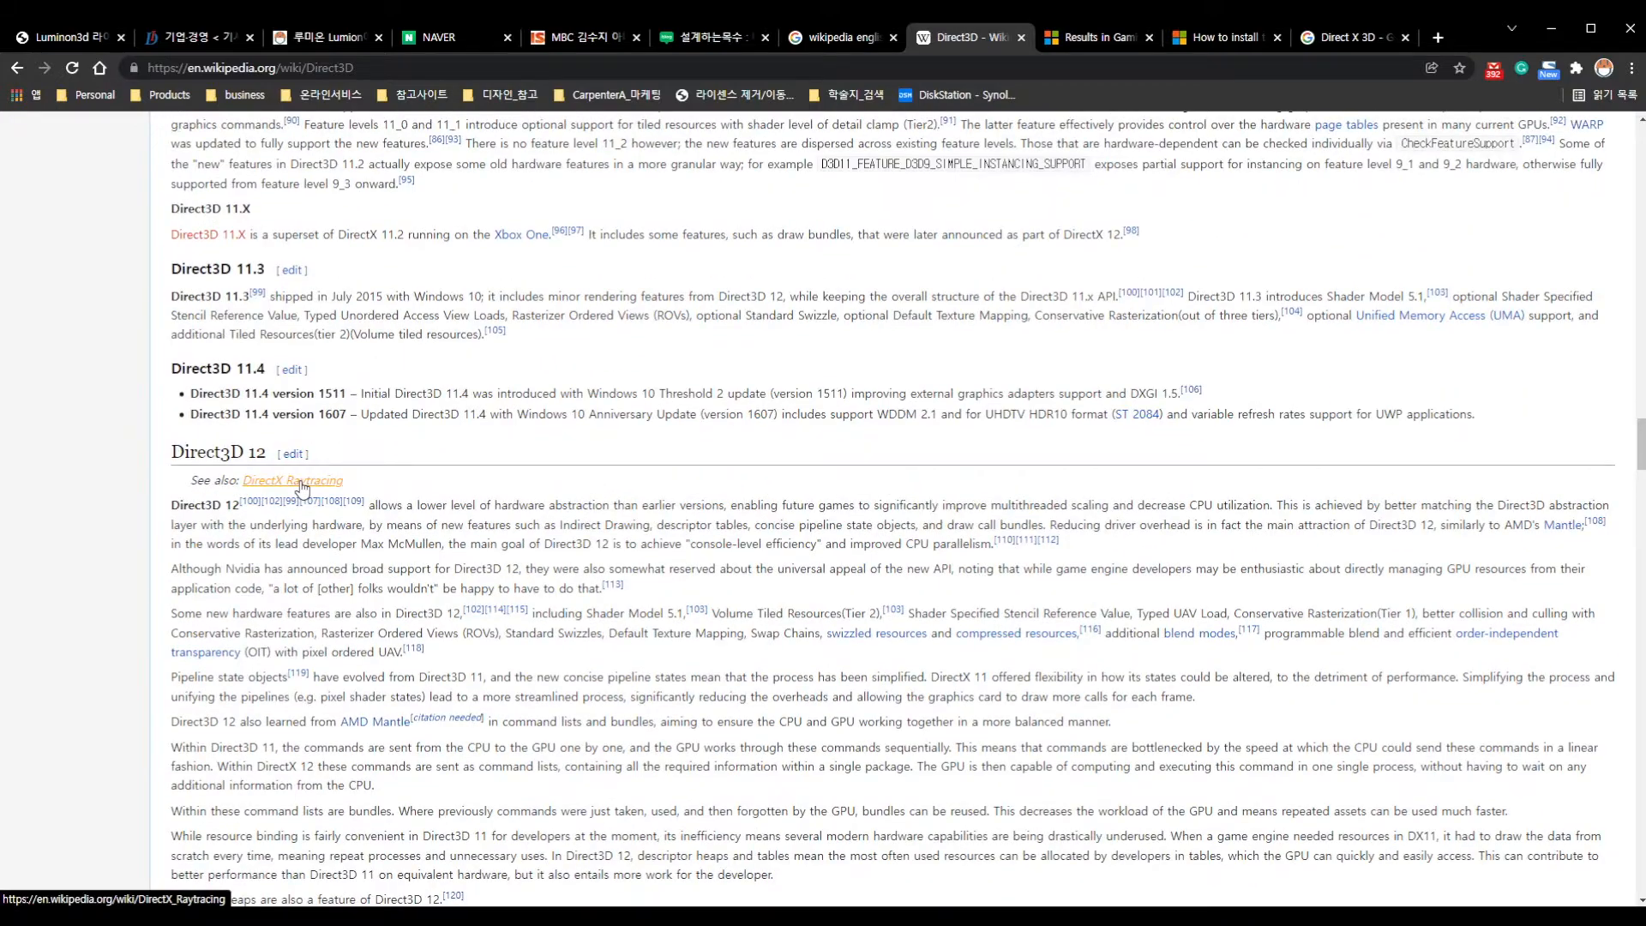
{"action": "left_click", "coordinate": [300, 486]}
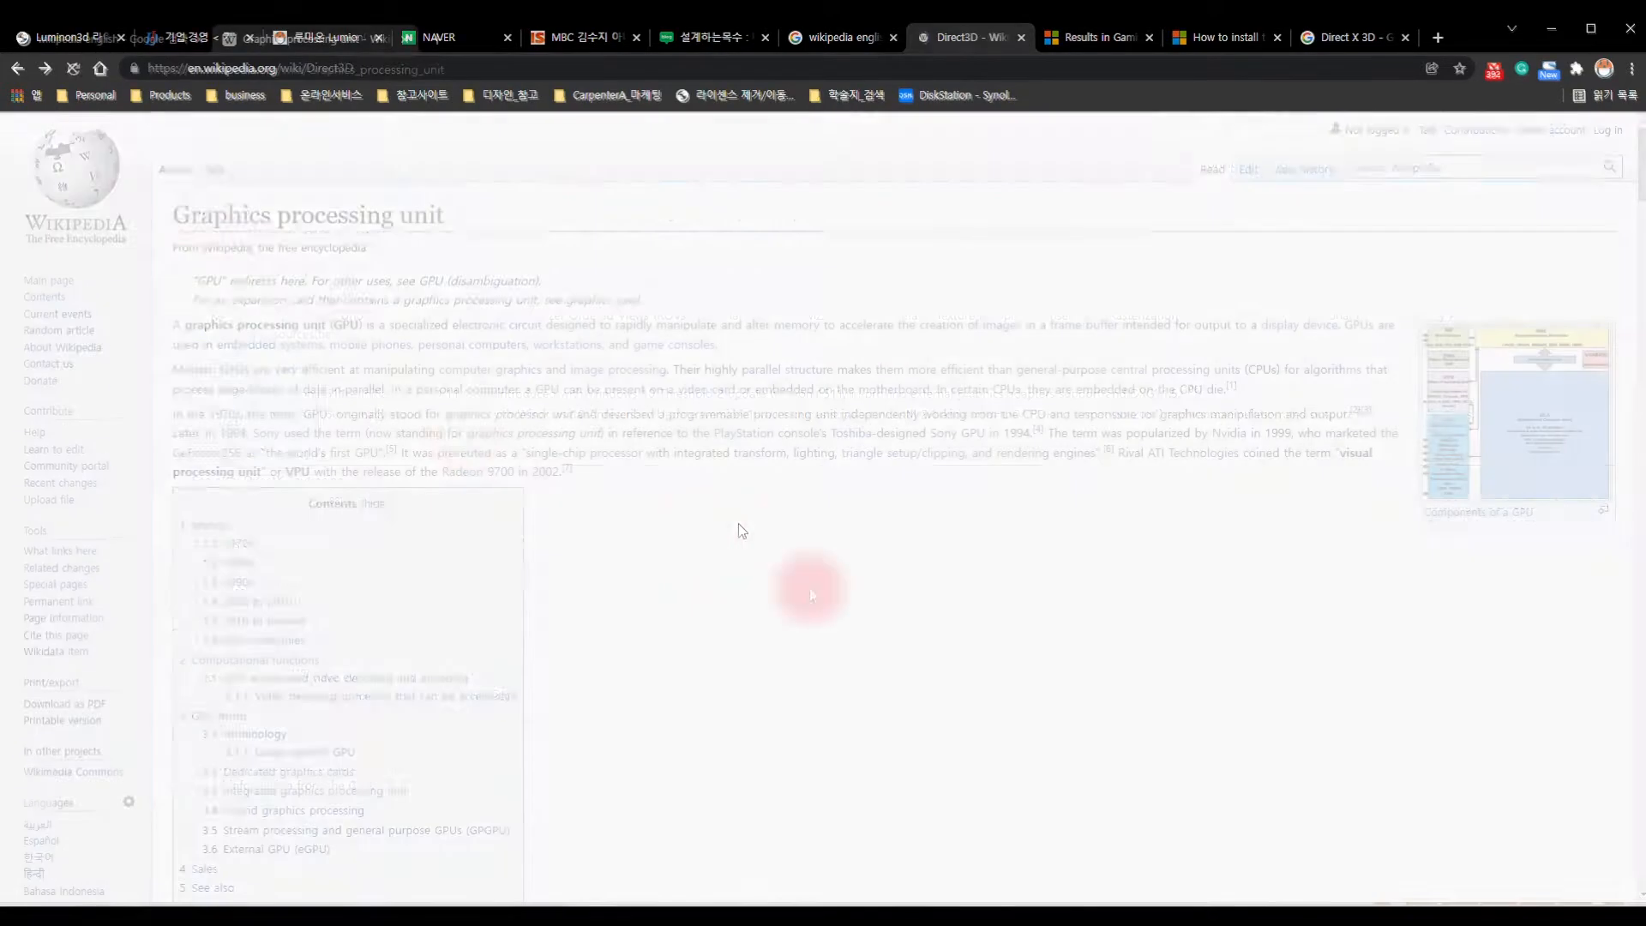
Read Wikipedia's "Graphics processing unit" article from the opening definition through the GPU history to the GPU companies section.
{"action": "left_click_drag", "start_coordinate": [172, 325], "coordinate": [339, 326]}
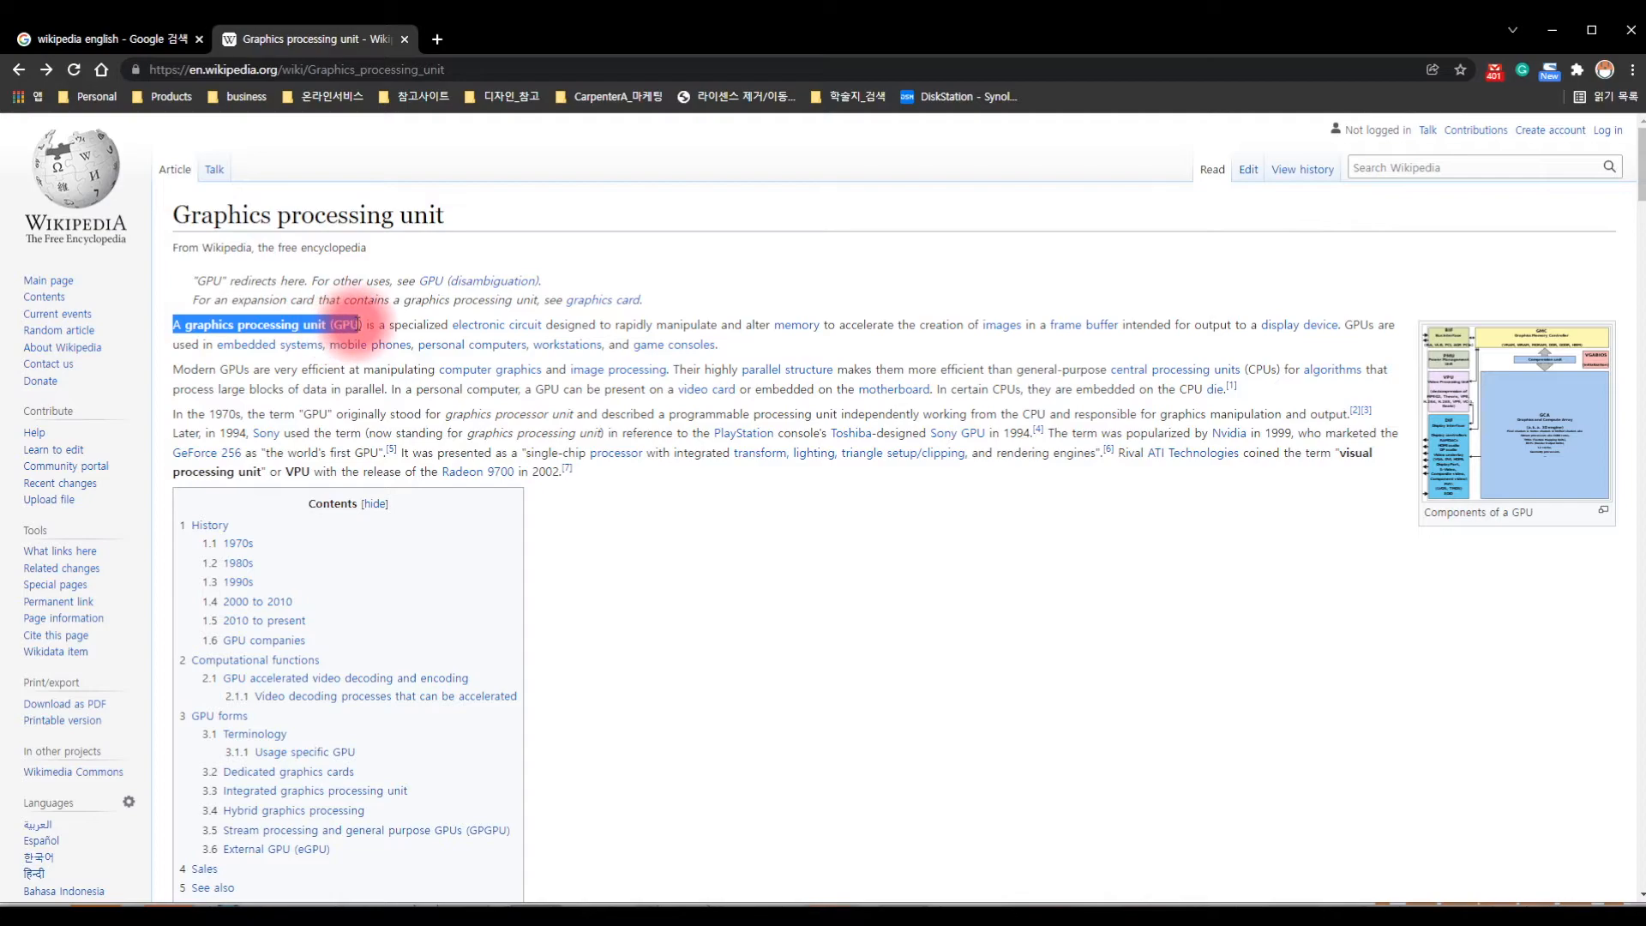
{"action": "left_click", "coordinate": [758, 244]}
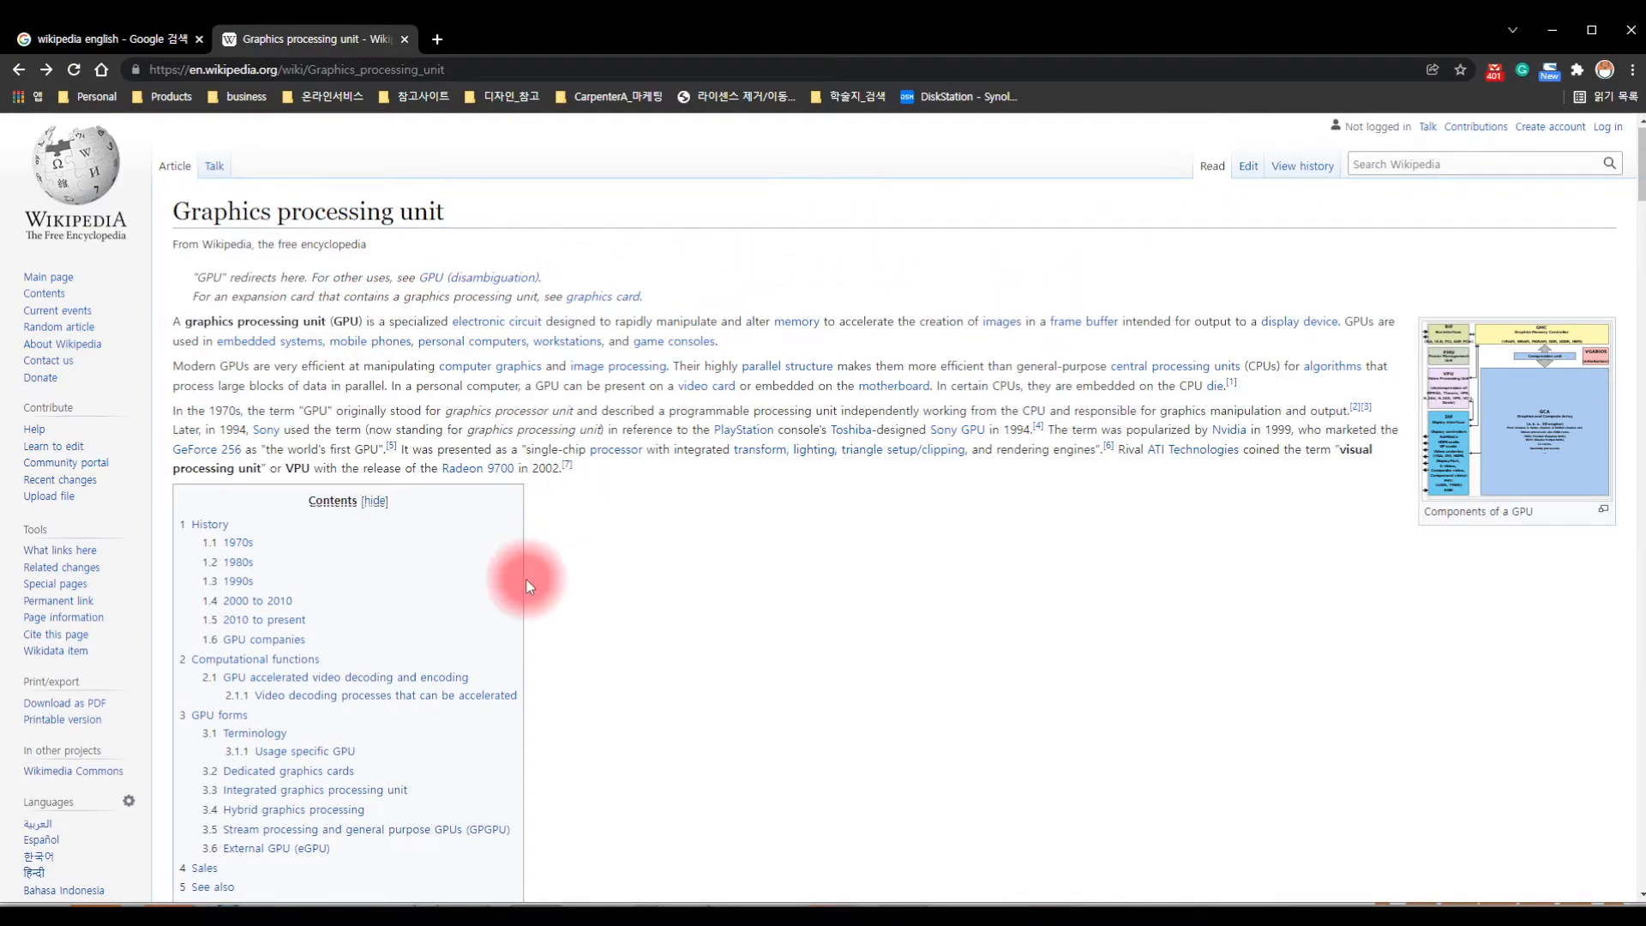
{"action": "scroll", "coordinate": [527, 579], "scroll_direction": "down", "scroll_amount": 10}
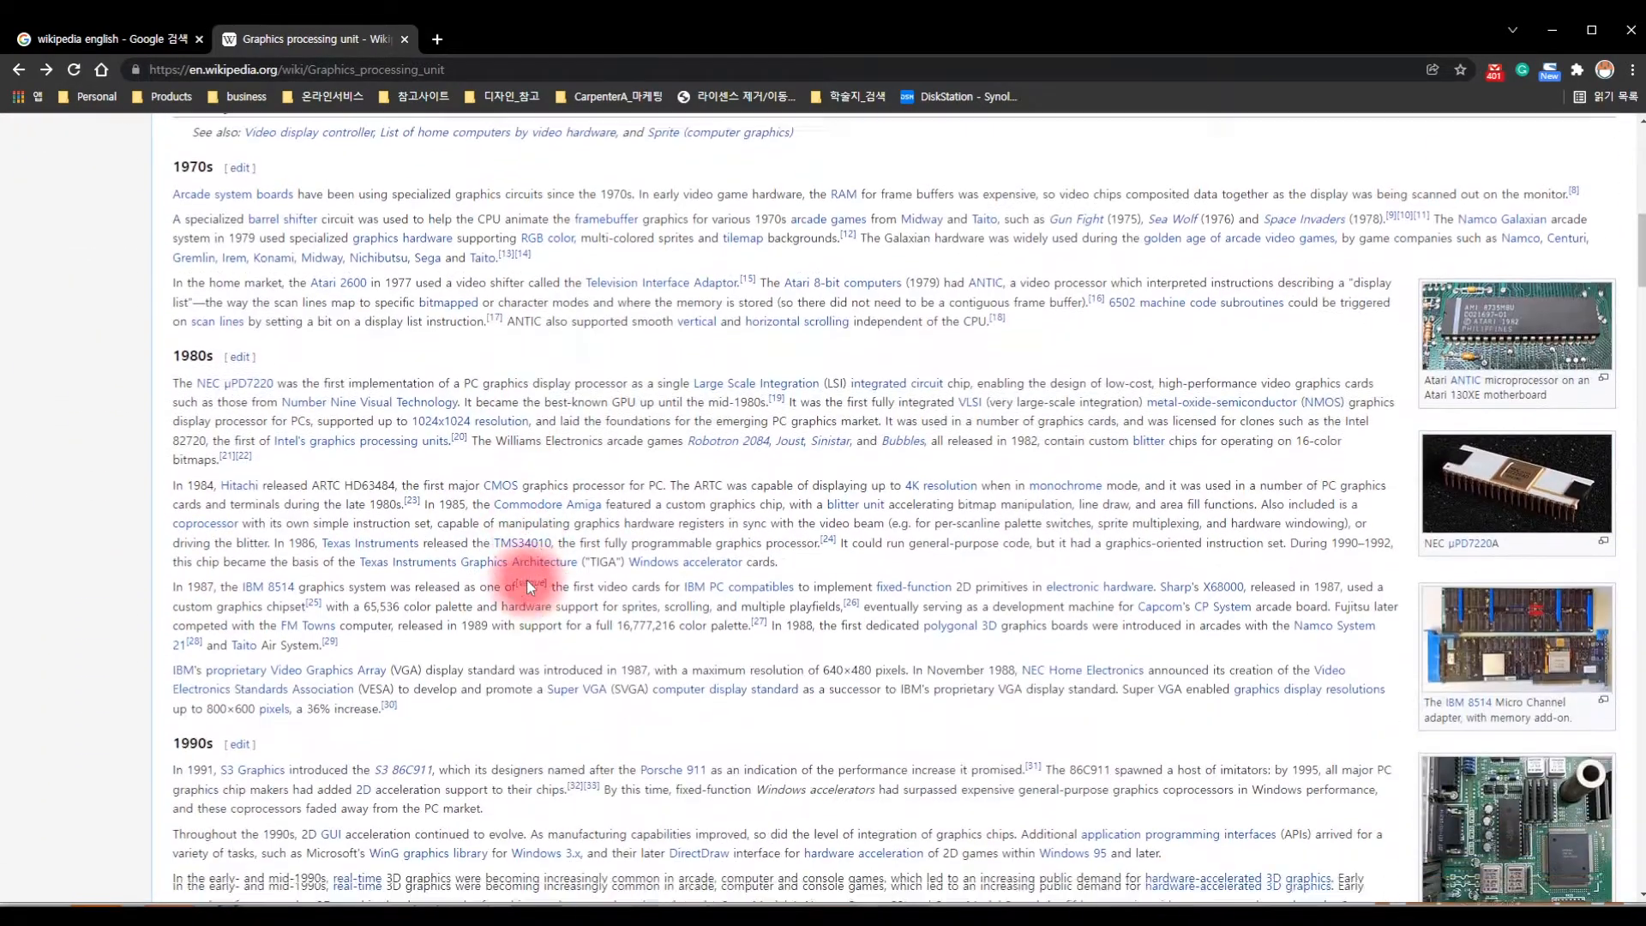
{"action": "scroll", "coordinate": [526, 580], "scroll_direction": "down", "scroll_amount": 15}
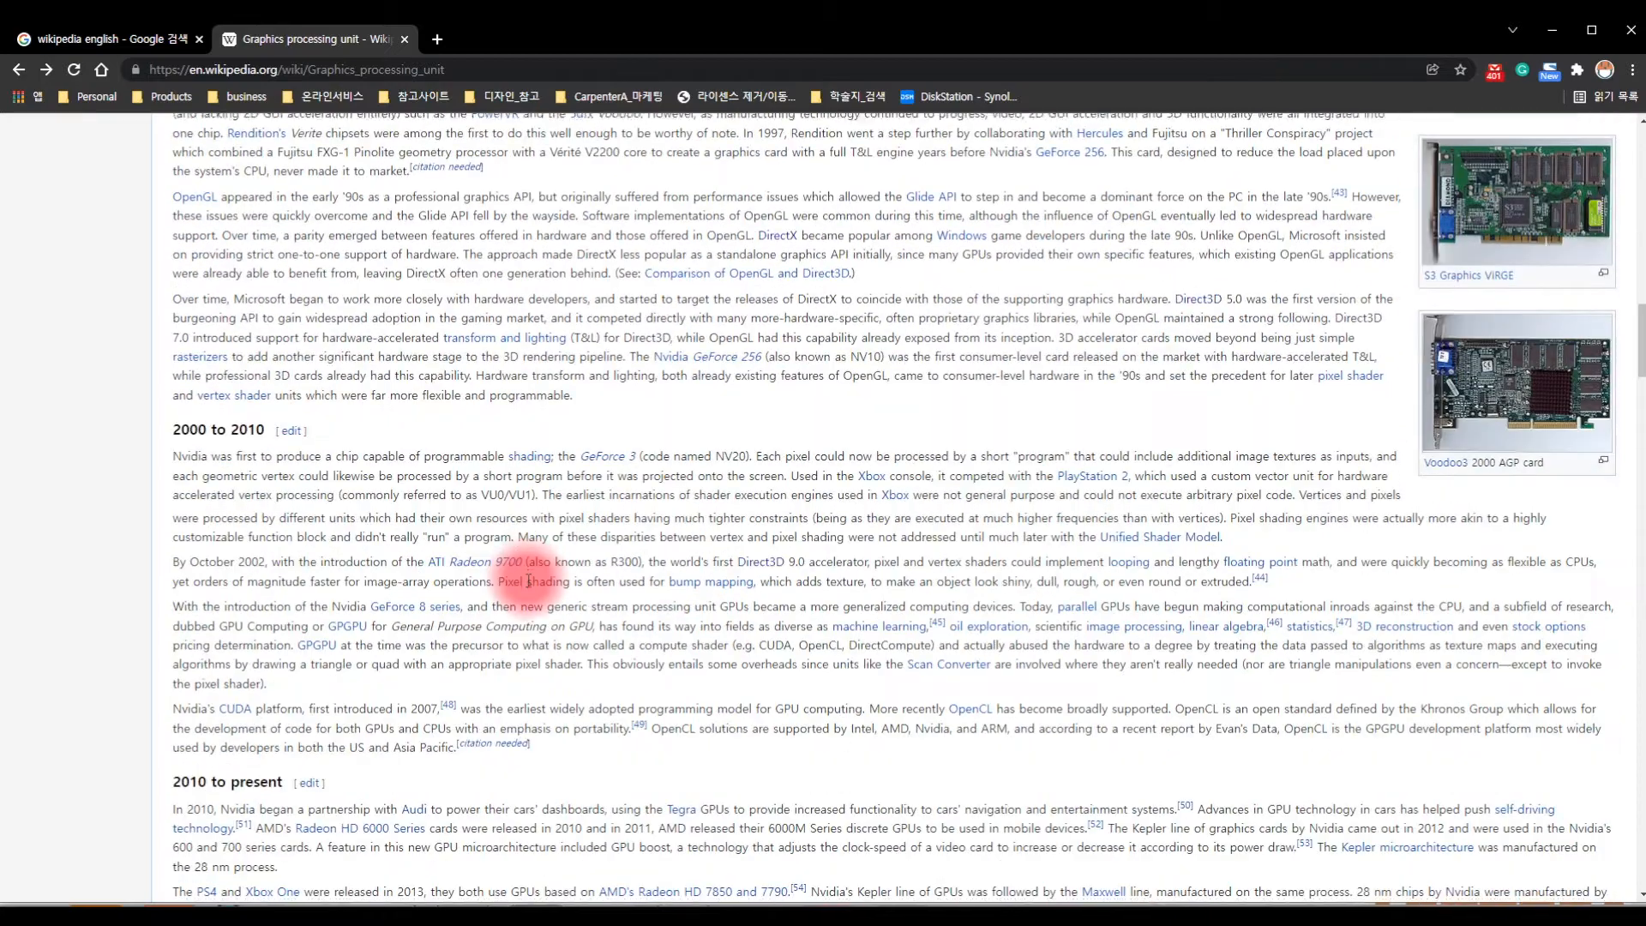
{"action": "scroll", "coordinate": [529, 581], "scroll_direction": "down", "scroll_amount": 7}
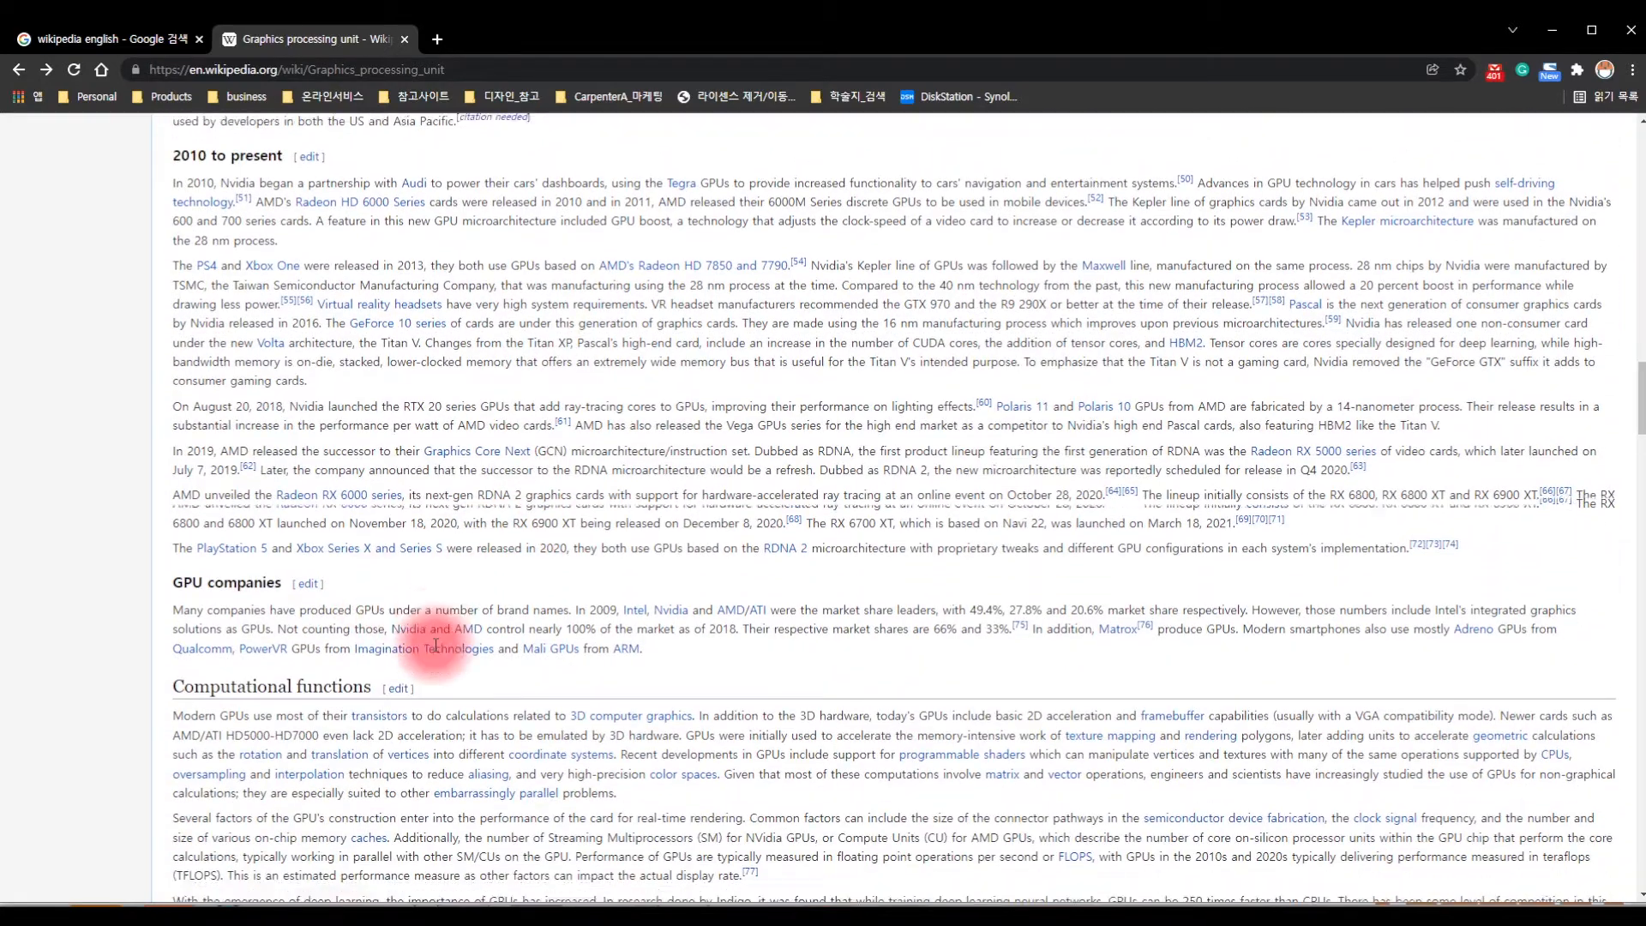
{"action": "scroll", "coordinate": [436, 645], "scroll_direction": "down", "scroll_amount": 1}
View the linked Nvidia article, return to the GPU article, and examine the variants table in the Mali GPU article.
{"action": "left_click", "coordinate": [407, 566]}
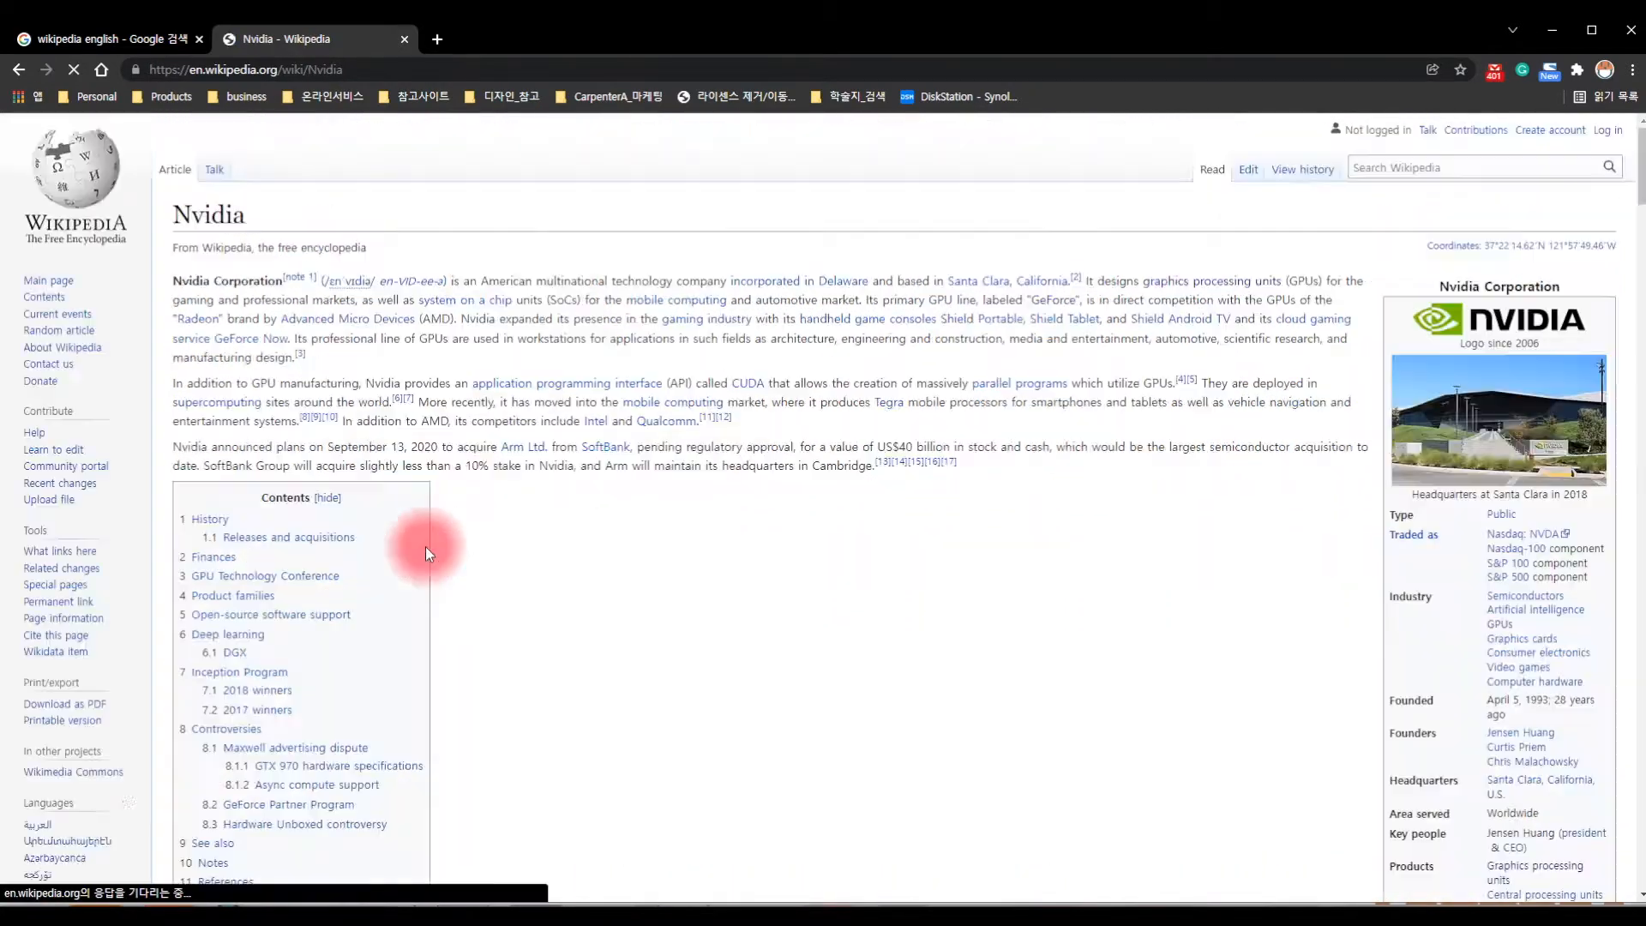
{"action": "key", "text": "alt+Left"}
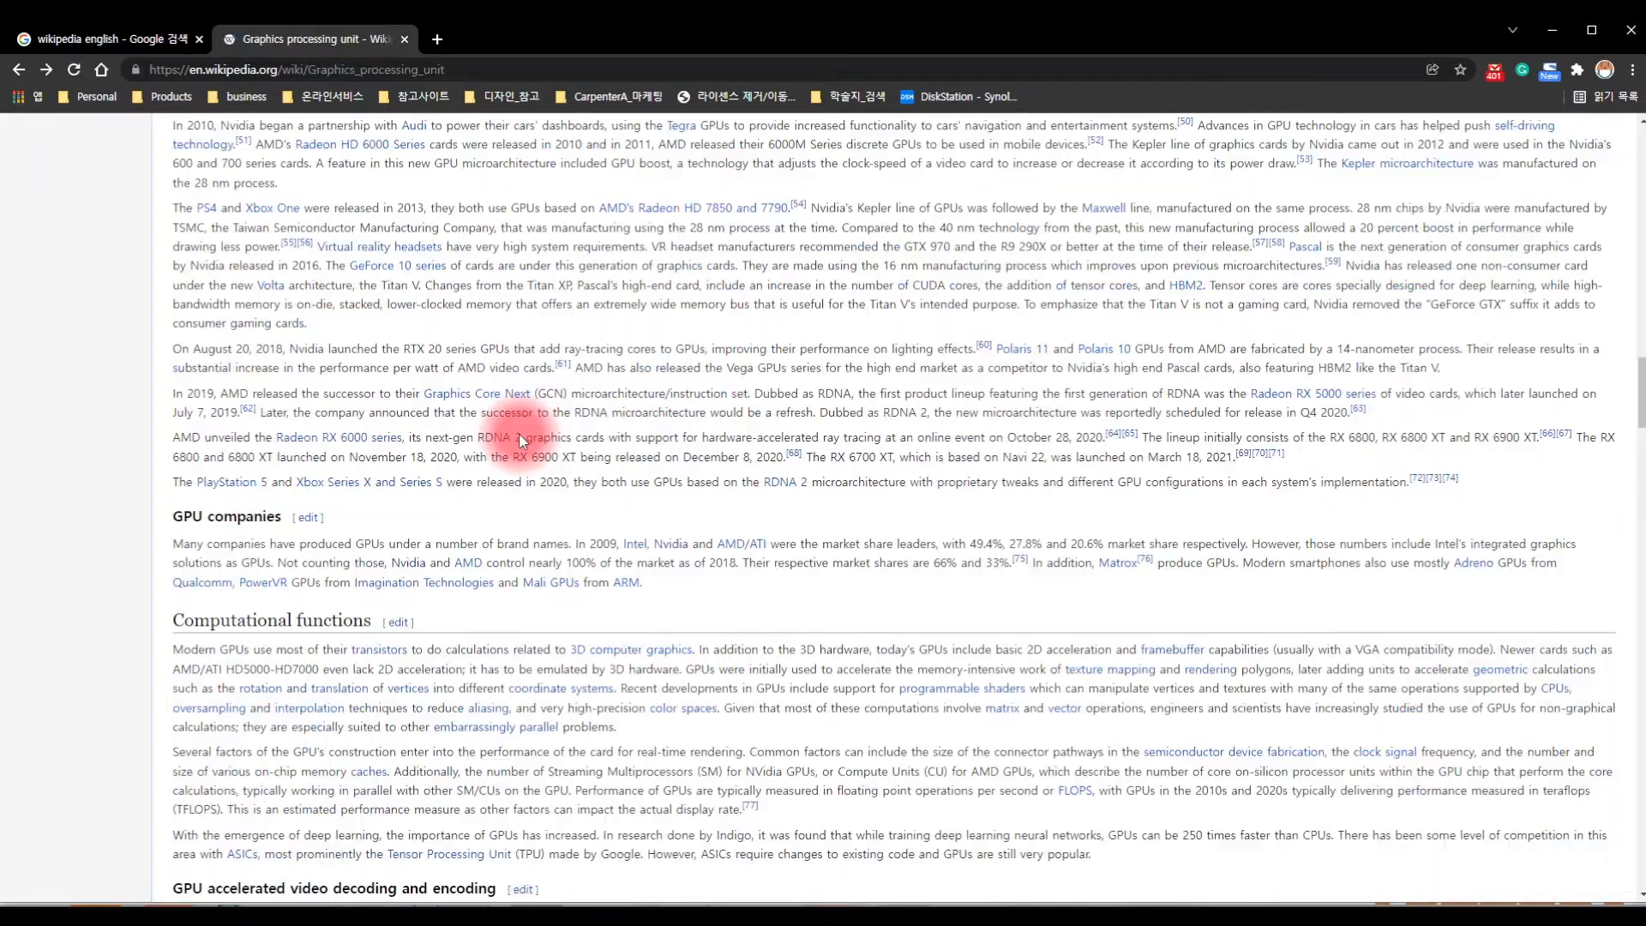
{"action": "scroll", "coordinate": [482, 600], "scroll_direction": "down", "scroll_amount": 3}
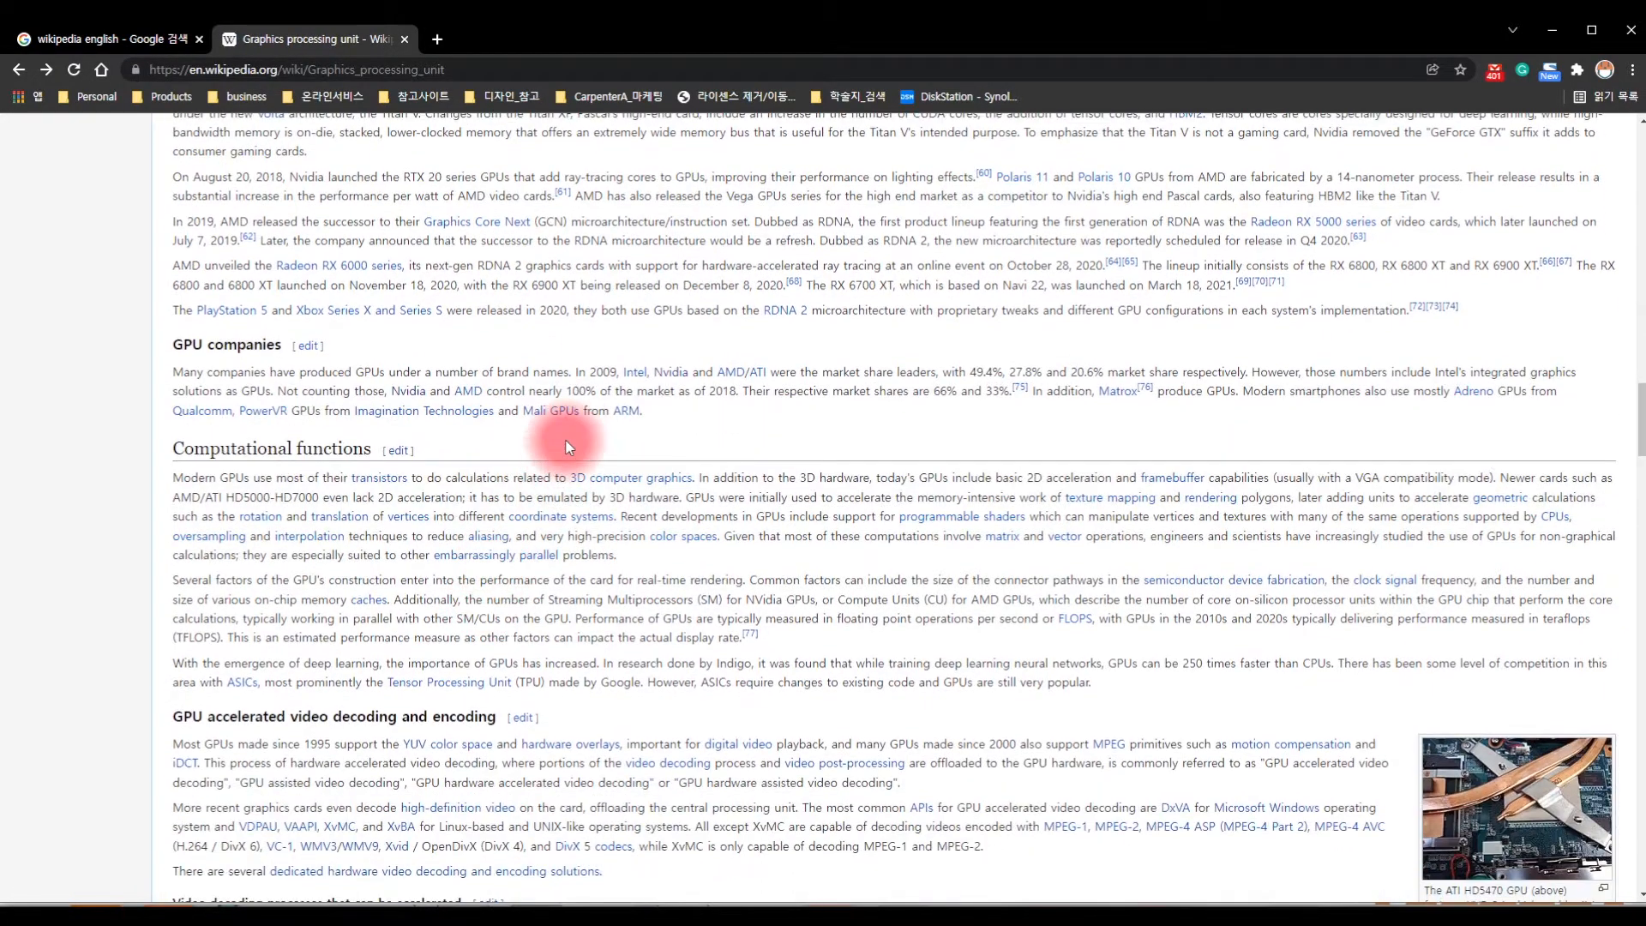
{"action": "left_click", "coordinate": [561, 411]}
{"action": "scroll", "coordinate": [600, 541], "scroll_direction": "down", "scroll_amount": 12}
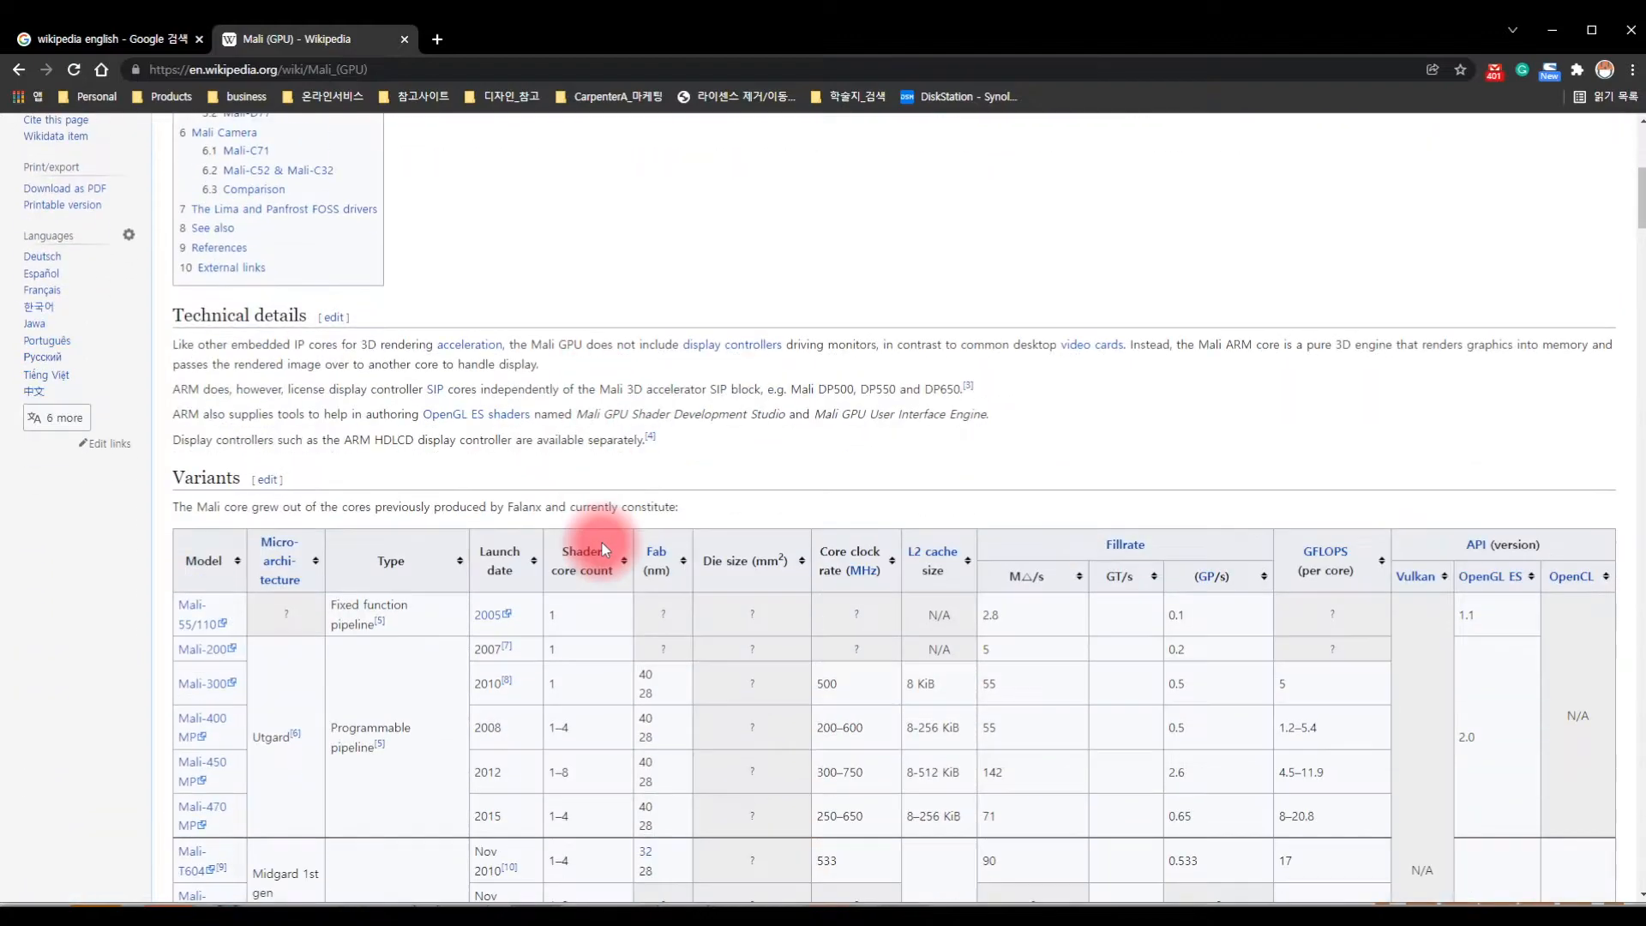
{"action": "scroll", "coordinate": [600, 542], "scroll_direction": "down", "scroll_amount": 13}
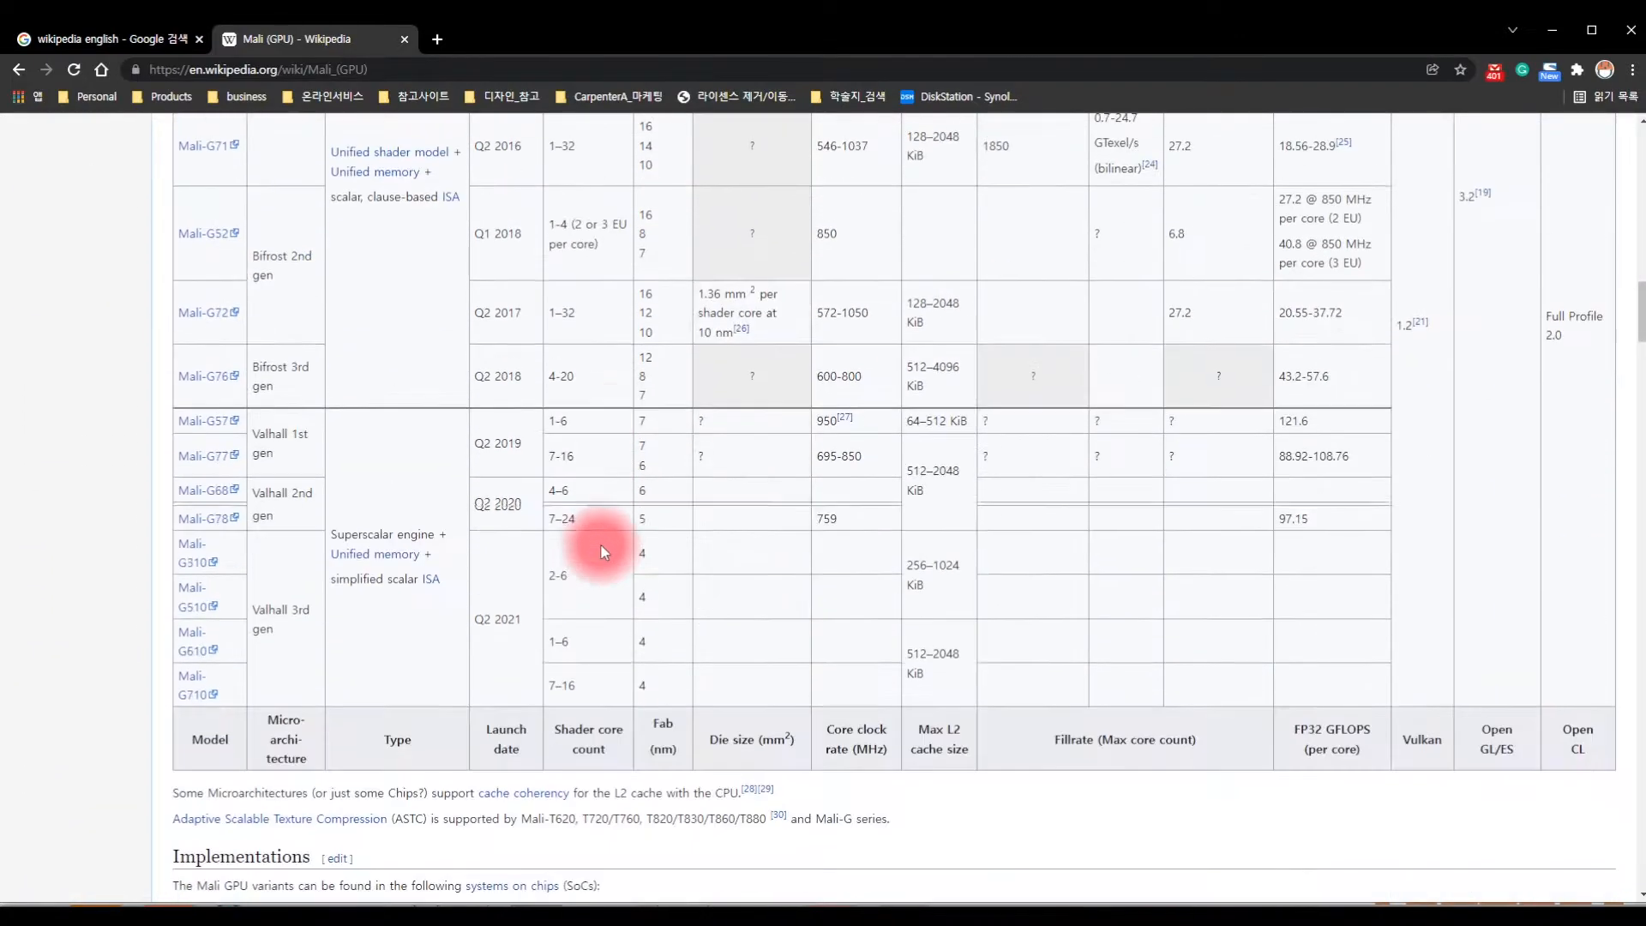
{"action": "scroll", "coordinate": [597, 552], "scroll_direction": "up", "scroll_amount": 20}
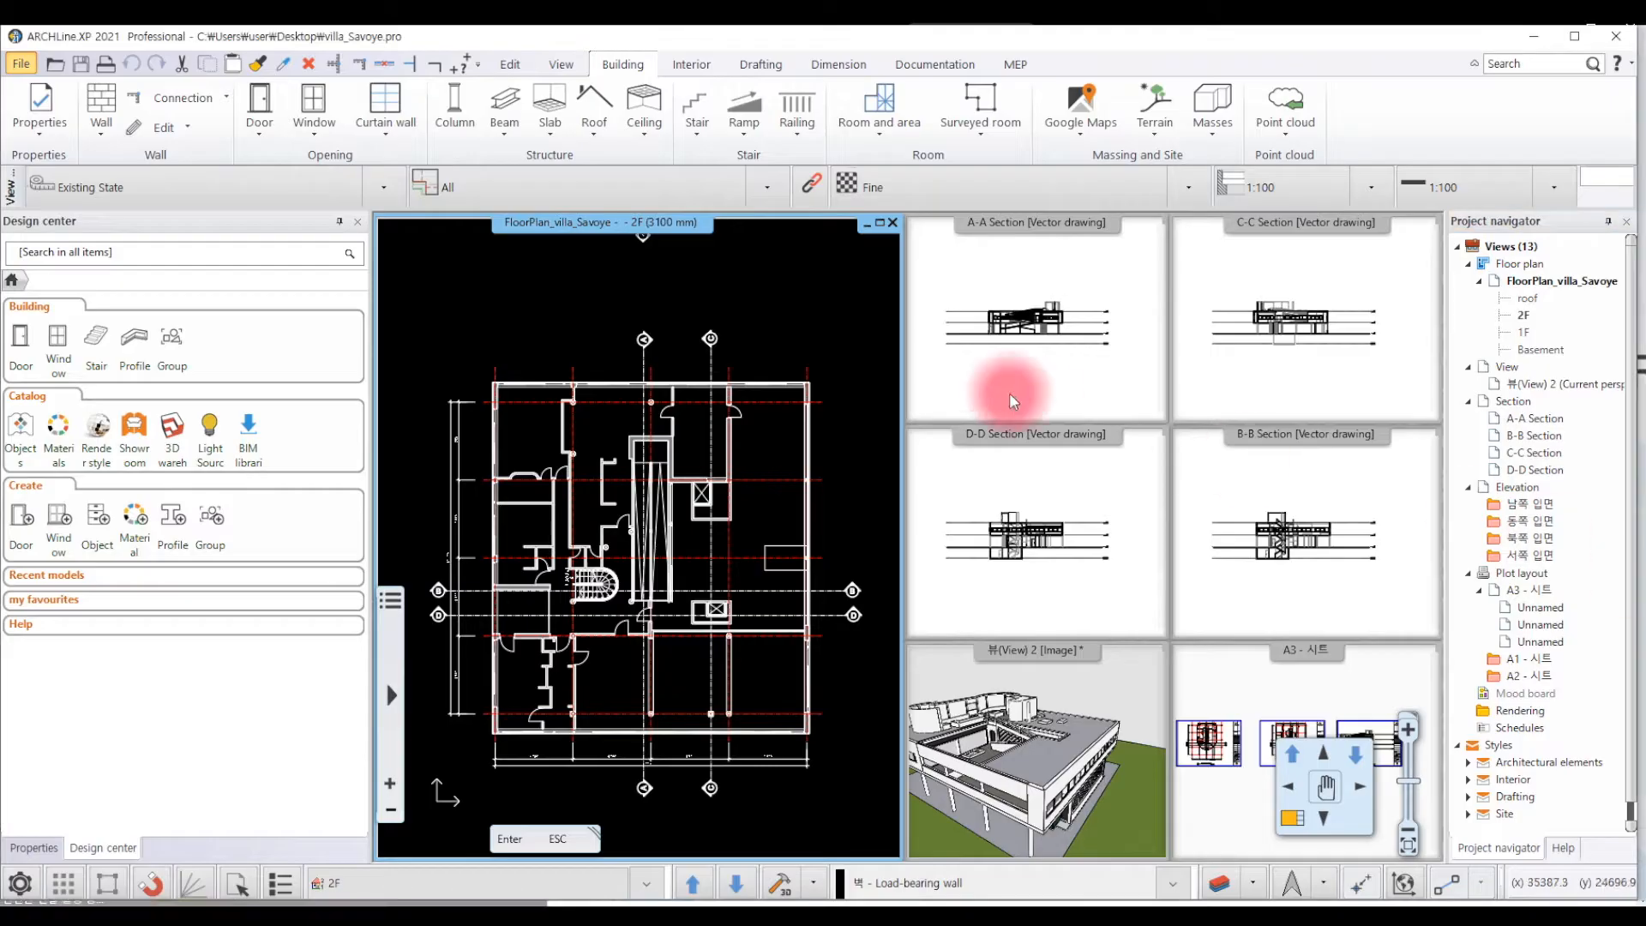
Maximize the villa's View 2 window in ARCHLine.XP and orbit to look over the building from another side.
{"action": "left_click", "coordinate": [1003, 673]}
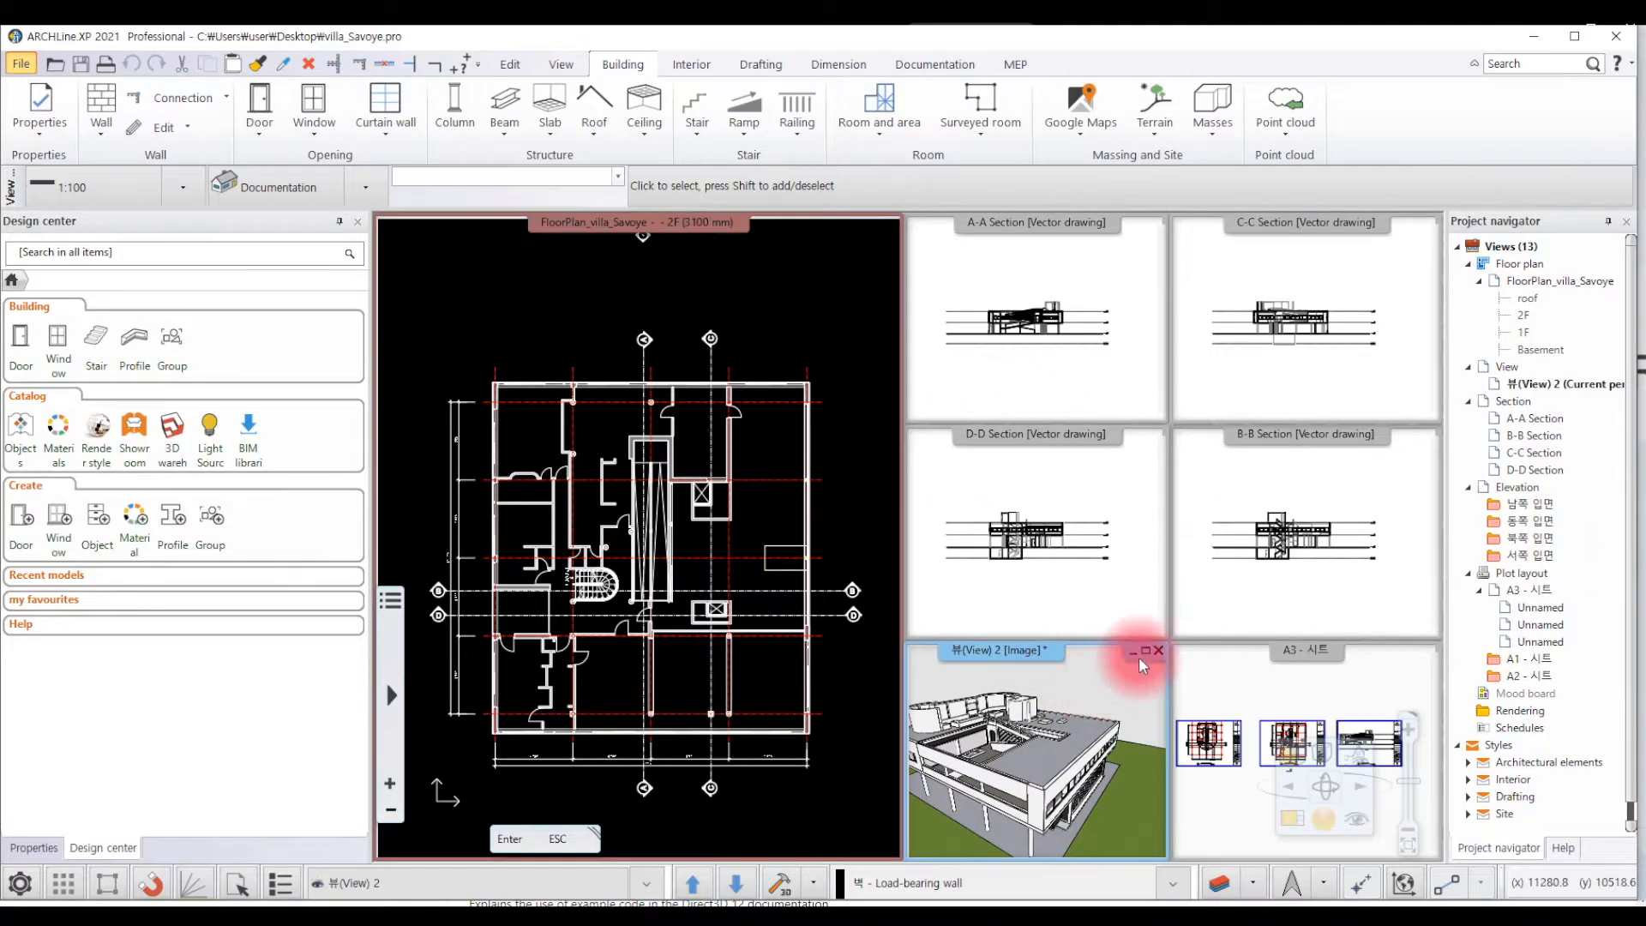
{"action": "left_click", "coordinate": [1150, 653]}
{"action": "left_click_drag", "start_coordinate": [708, 453], "coordinate": [895, 457]}
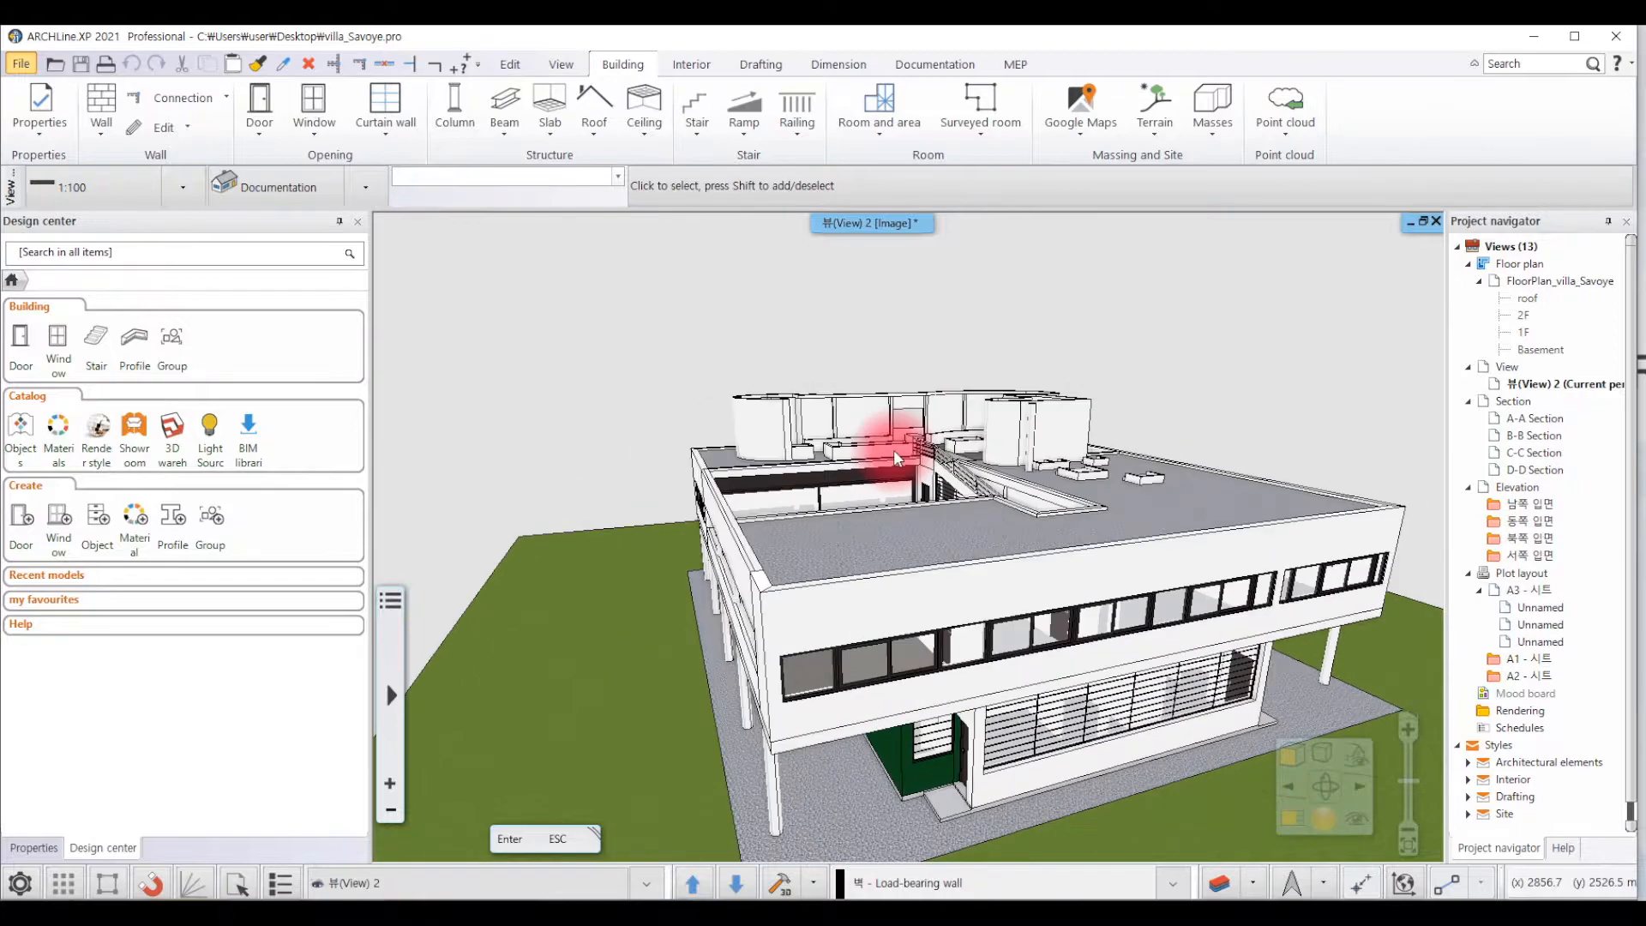
Export the villa project to the Desktop as the SketchUp file villa_Savoye.skp, opening the file version choices in the export settings.
{"action": "left_click", "coordinate": [18, 65]}
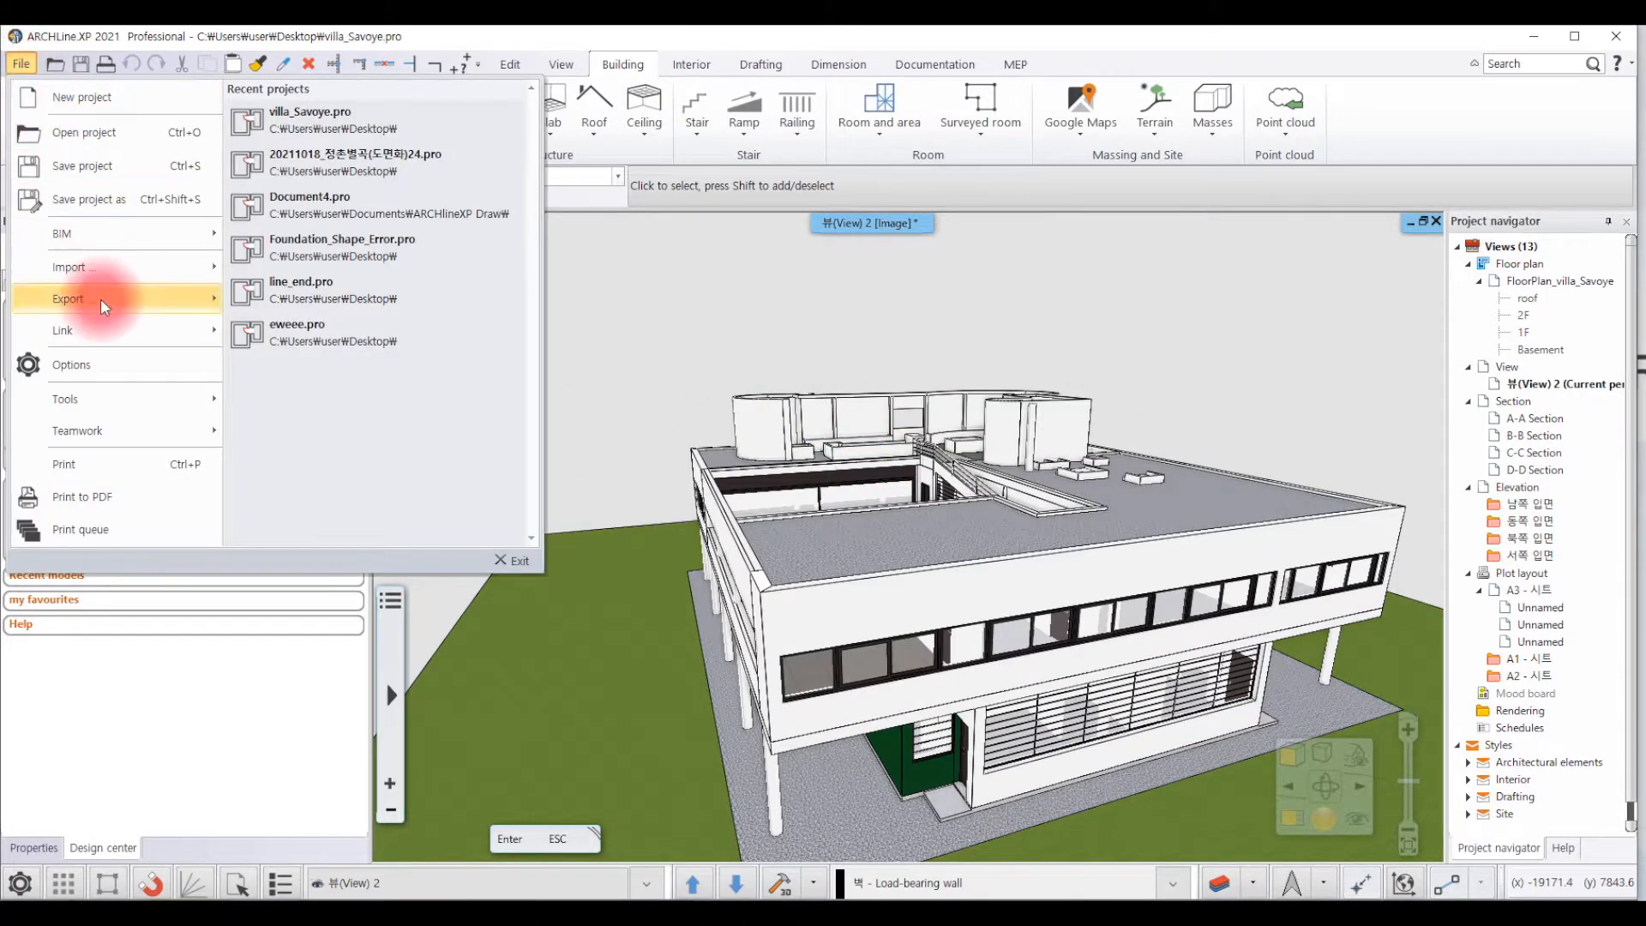
{"action": "mouse_move", "coordinate": [103, 306]}
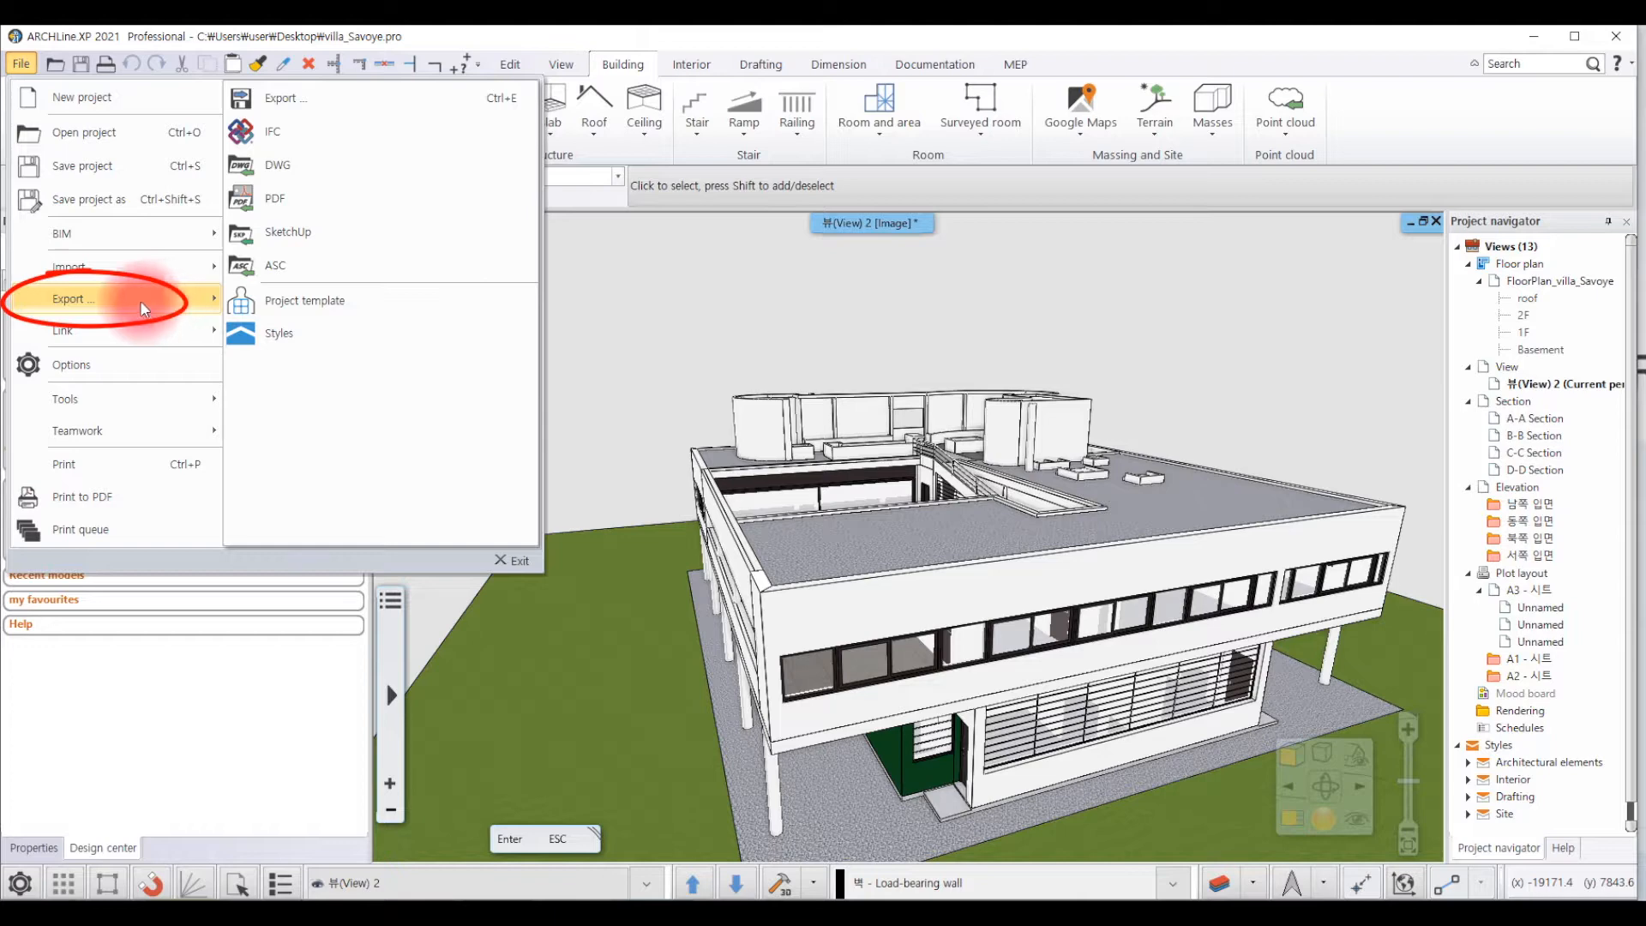
{"action": "left_click", "coordinate": [403, 230]}
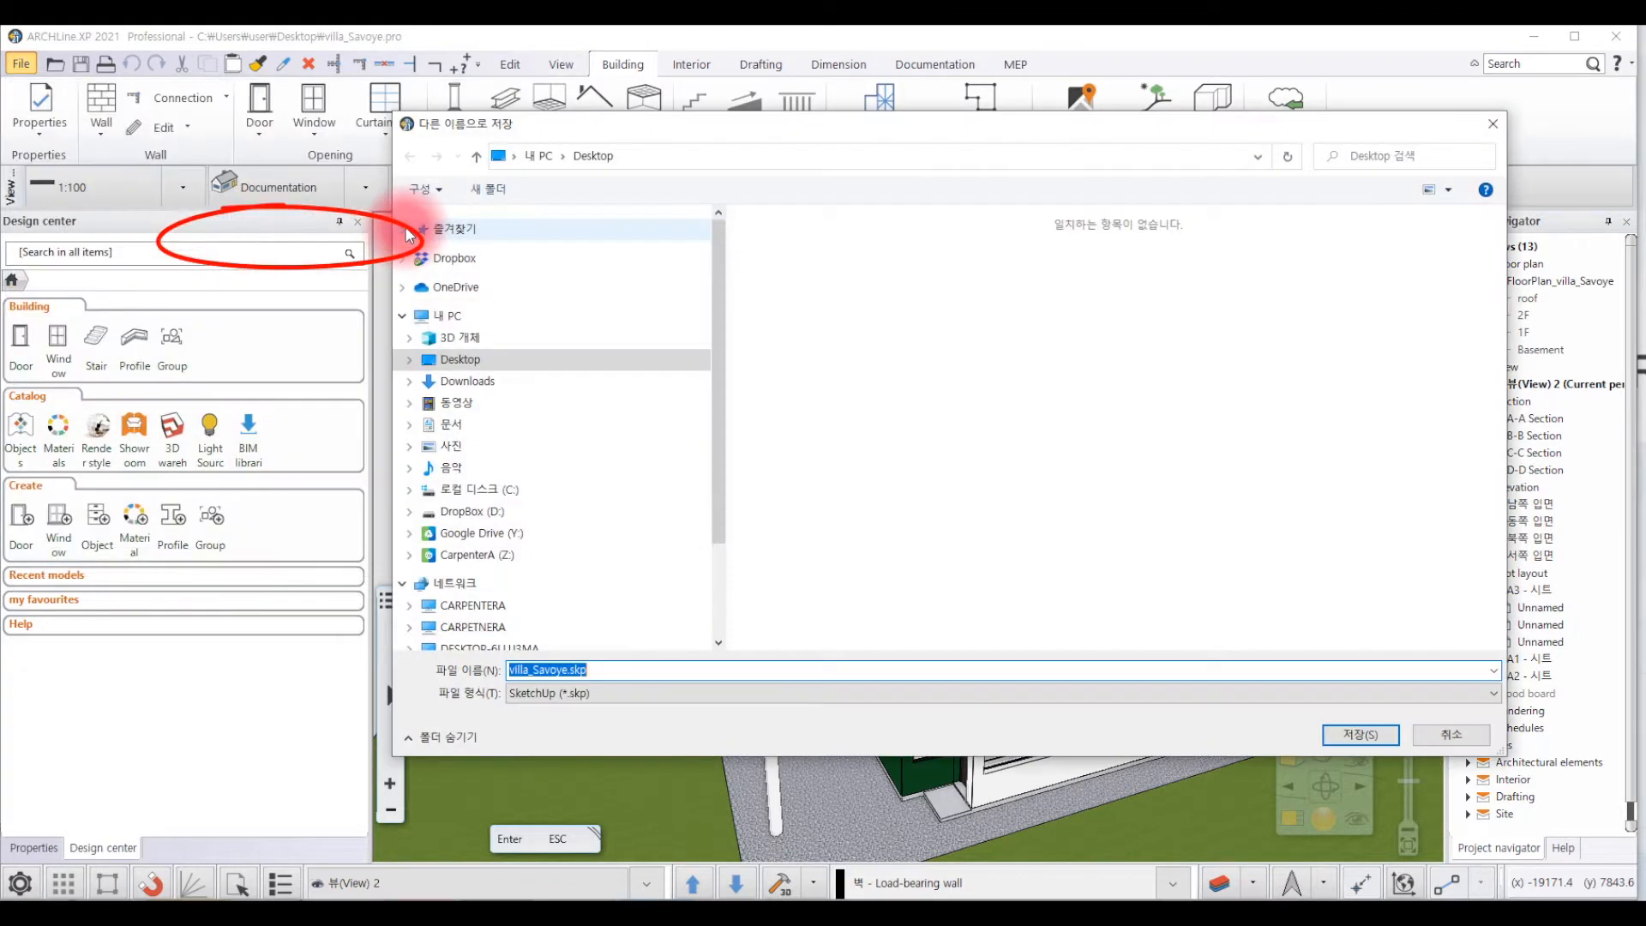
{"action": "left_click", "coordinate": [1376, 741]}
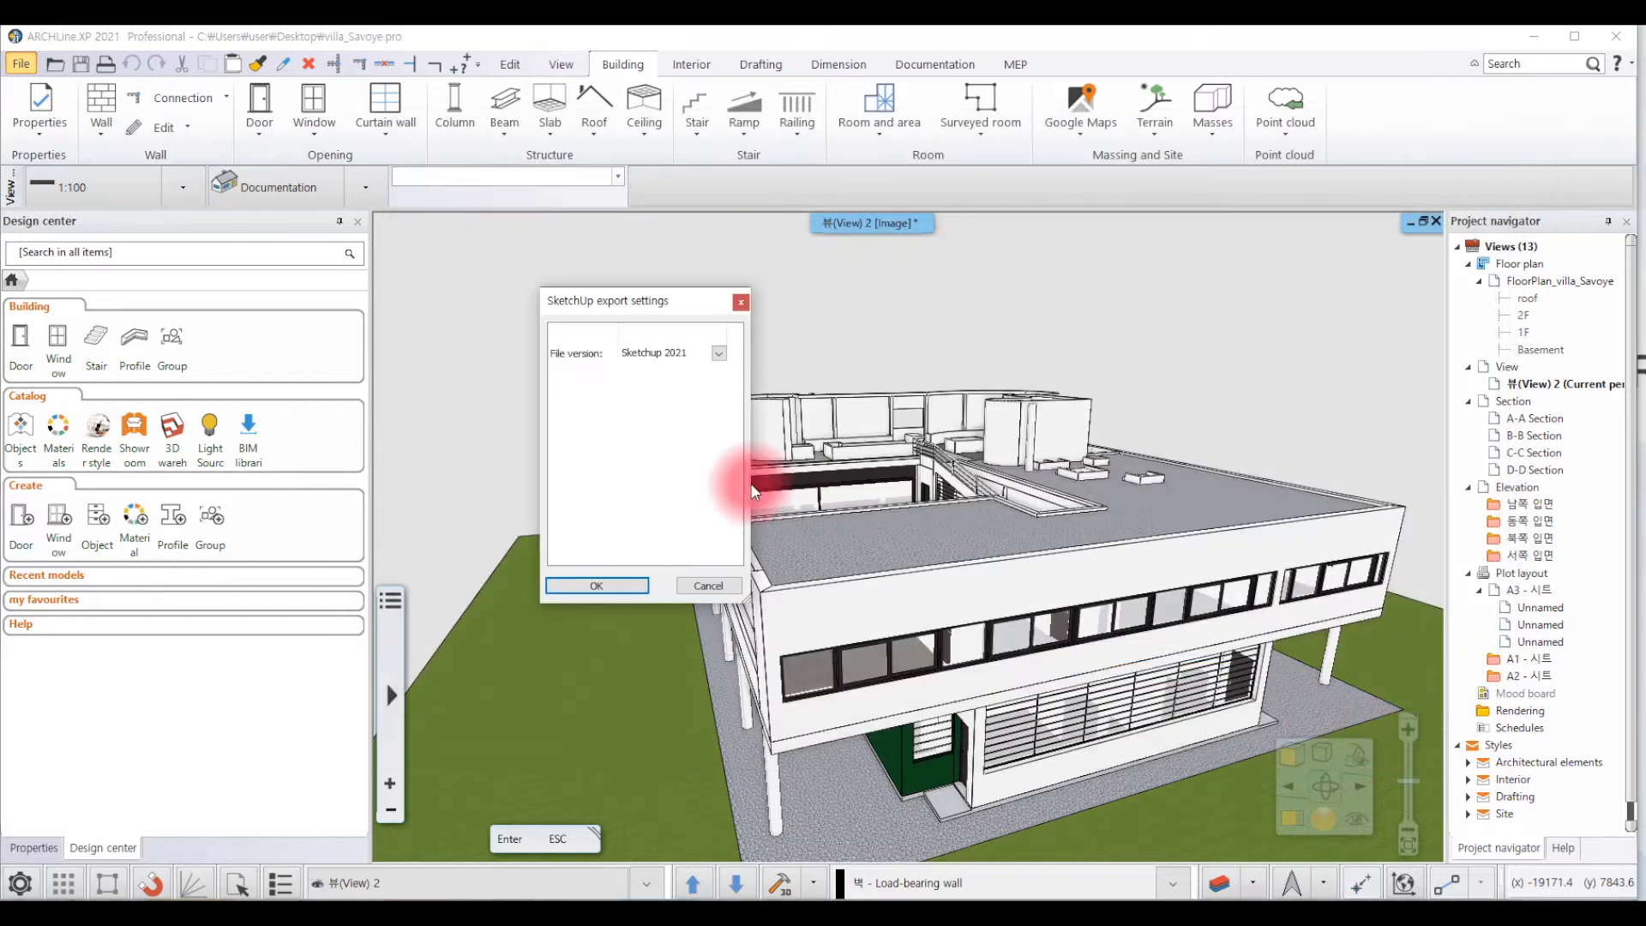
{"action": "left_click", "coordinate": [718, 354]}
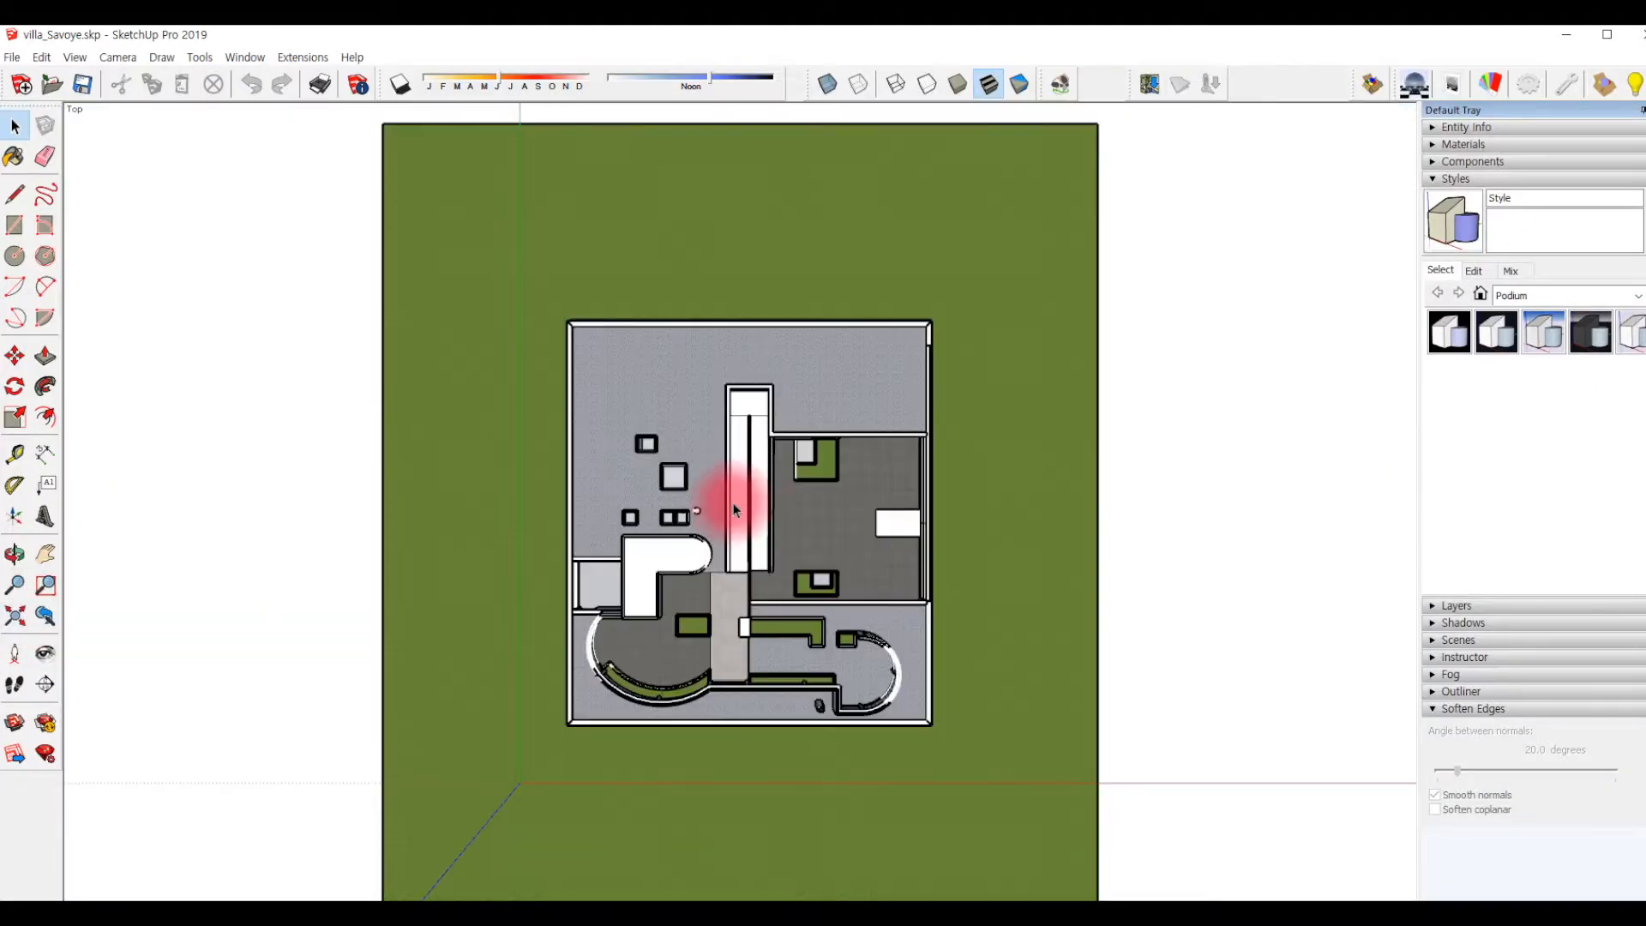
In SketchUp, turn off the Profiles and Dashes edge settings in the style of the villa_Savoye.skp model.
{"action": "mouse_move", "coordinate": [940, 675]}
{"action": "middle_mouse_down"}
{"action": "mouse_move", "coordinate": [698, 368]}
{"action": "mouse_move", "coordinate": [852, 448]}
{"action": "mouse_move", "coordinate": [643, 348]}
{"action": "mouse_move", "coordinate": [830, 455]}
{"action": "mouse_move", "coordinate": [1429, 624]}
{"action": "middle_mouse_up"}
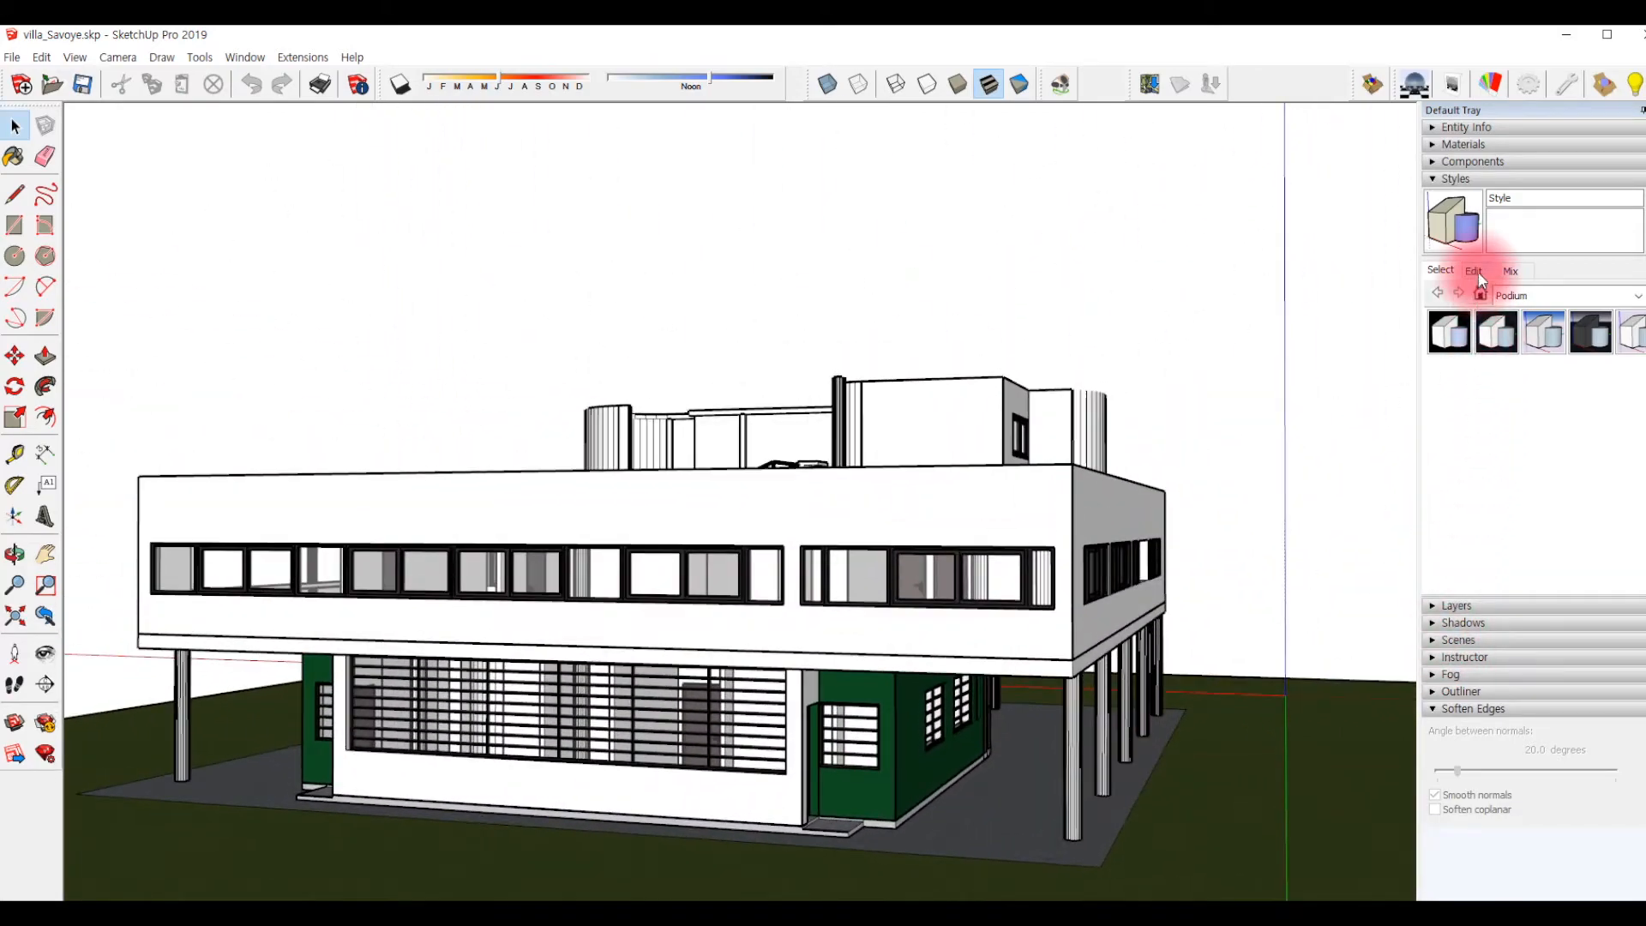
{"action": "left_click", "coordinate": [1477, 271]}
{"action": "left_click", "coordinate": [1467, 364]}
{"action": "left_click", "coordinate": [1434, 459]}
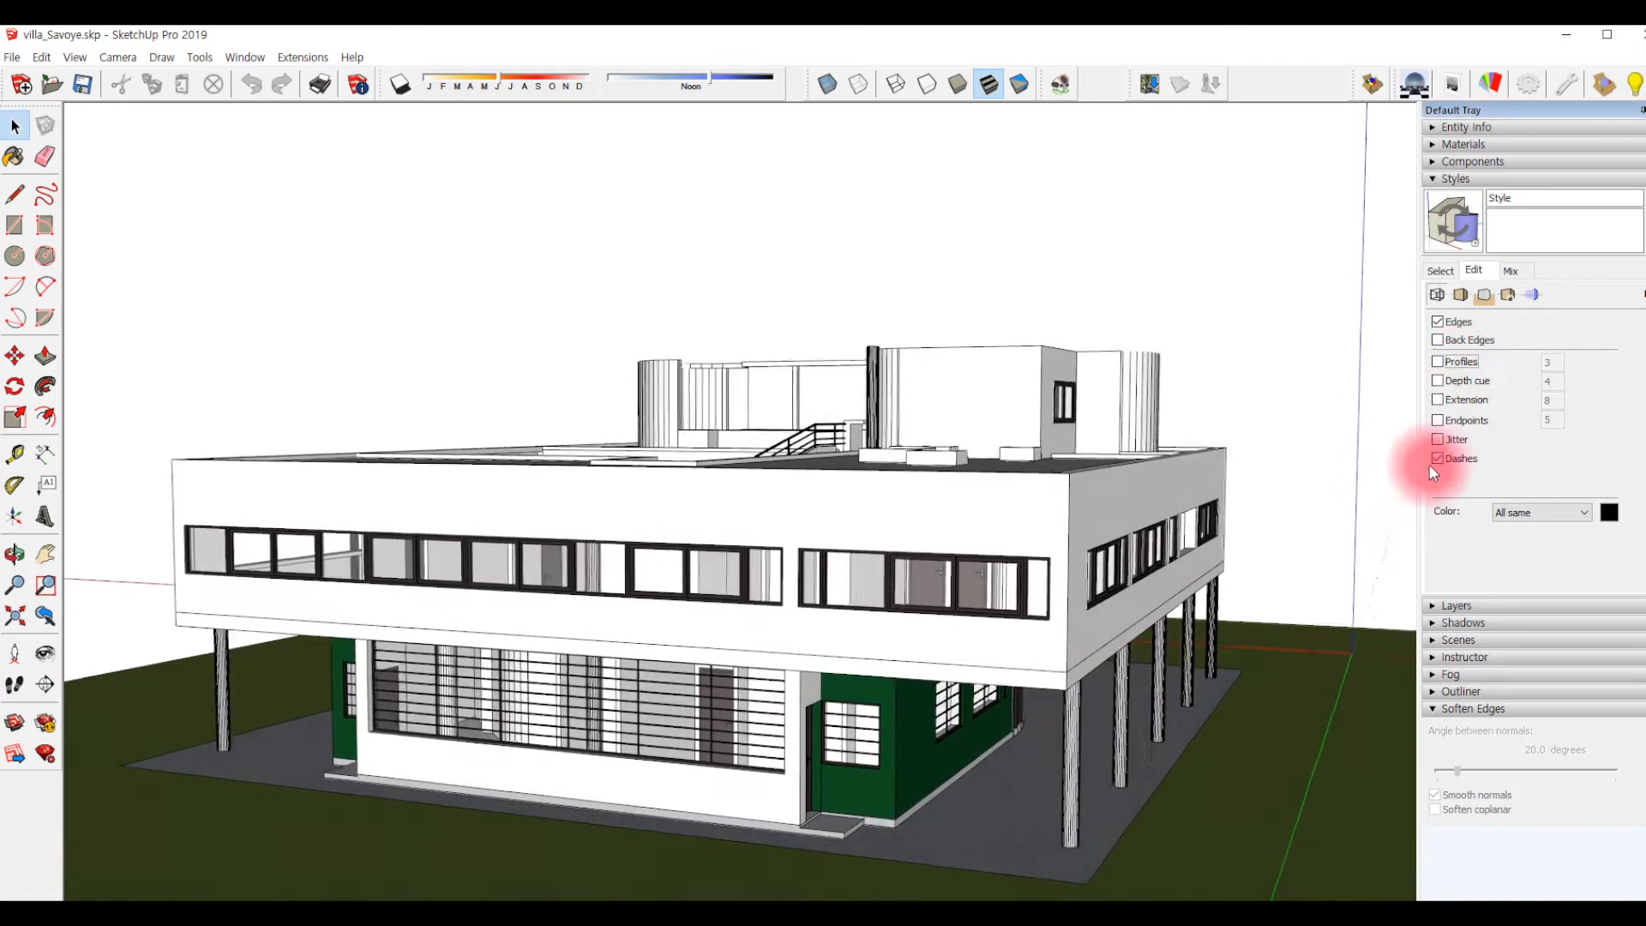
{"action": "middle_click_drag", "start_coordinate": [1431, 461], "coordinate": [1432, 712]}
Inspect the villa's nested groups in the Outliner, selecting the upper-floor facade wall in the model to locate its group.
{"action": "left_click", "coordinate": [1433, 692]}
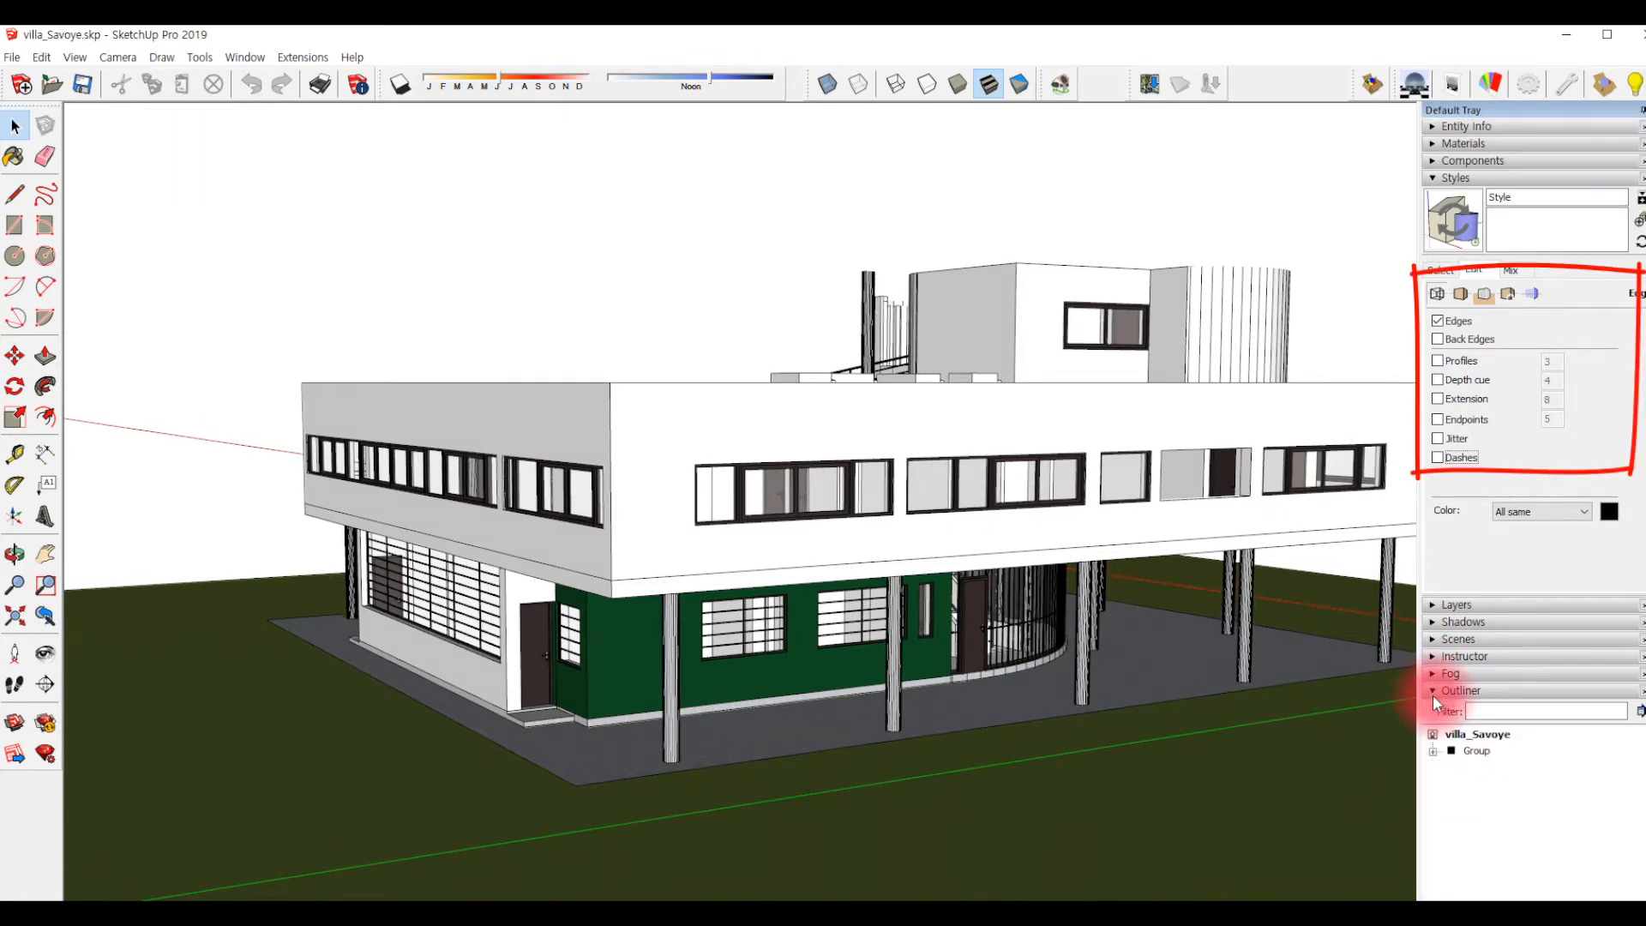
{"action": "scroll", "coordinate": [1468, 780], "scroll_direction": "down", "scroll_amount": 2}
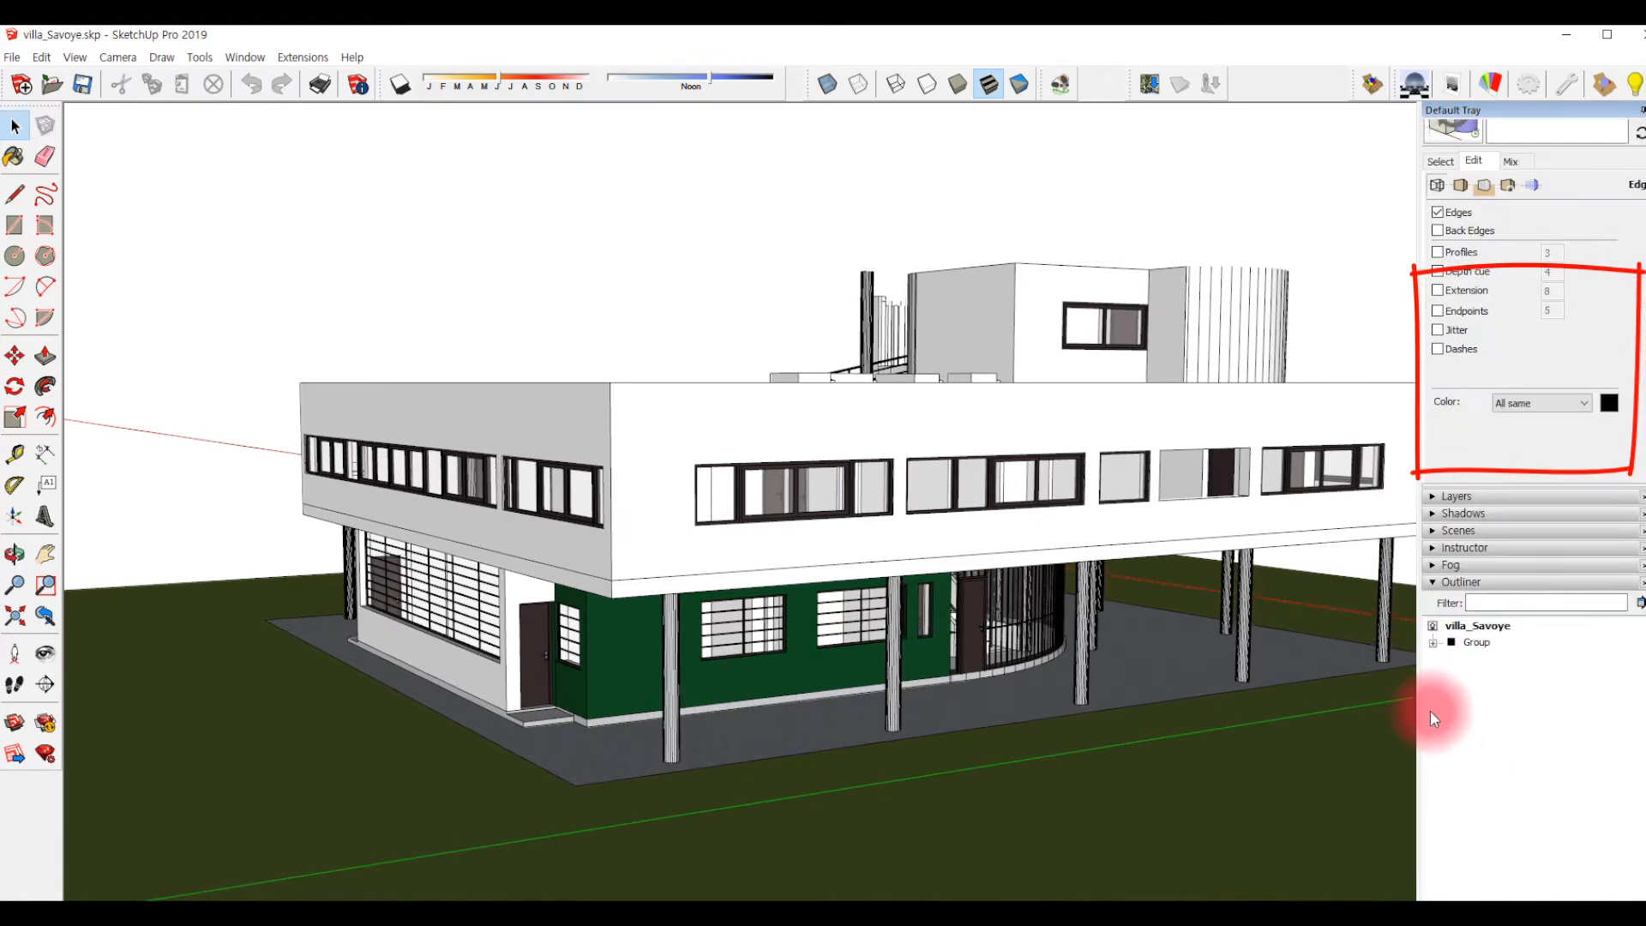
{"action": "left_click", "coordinate": [1432, 643]}
{"action": "scroll", "coordinate": [1538, 712], "scroll_direction": "down", "scroll_amount": 2}
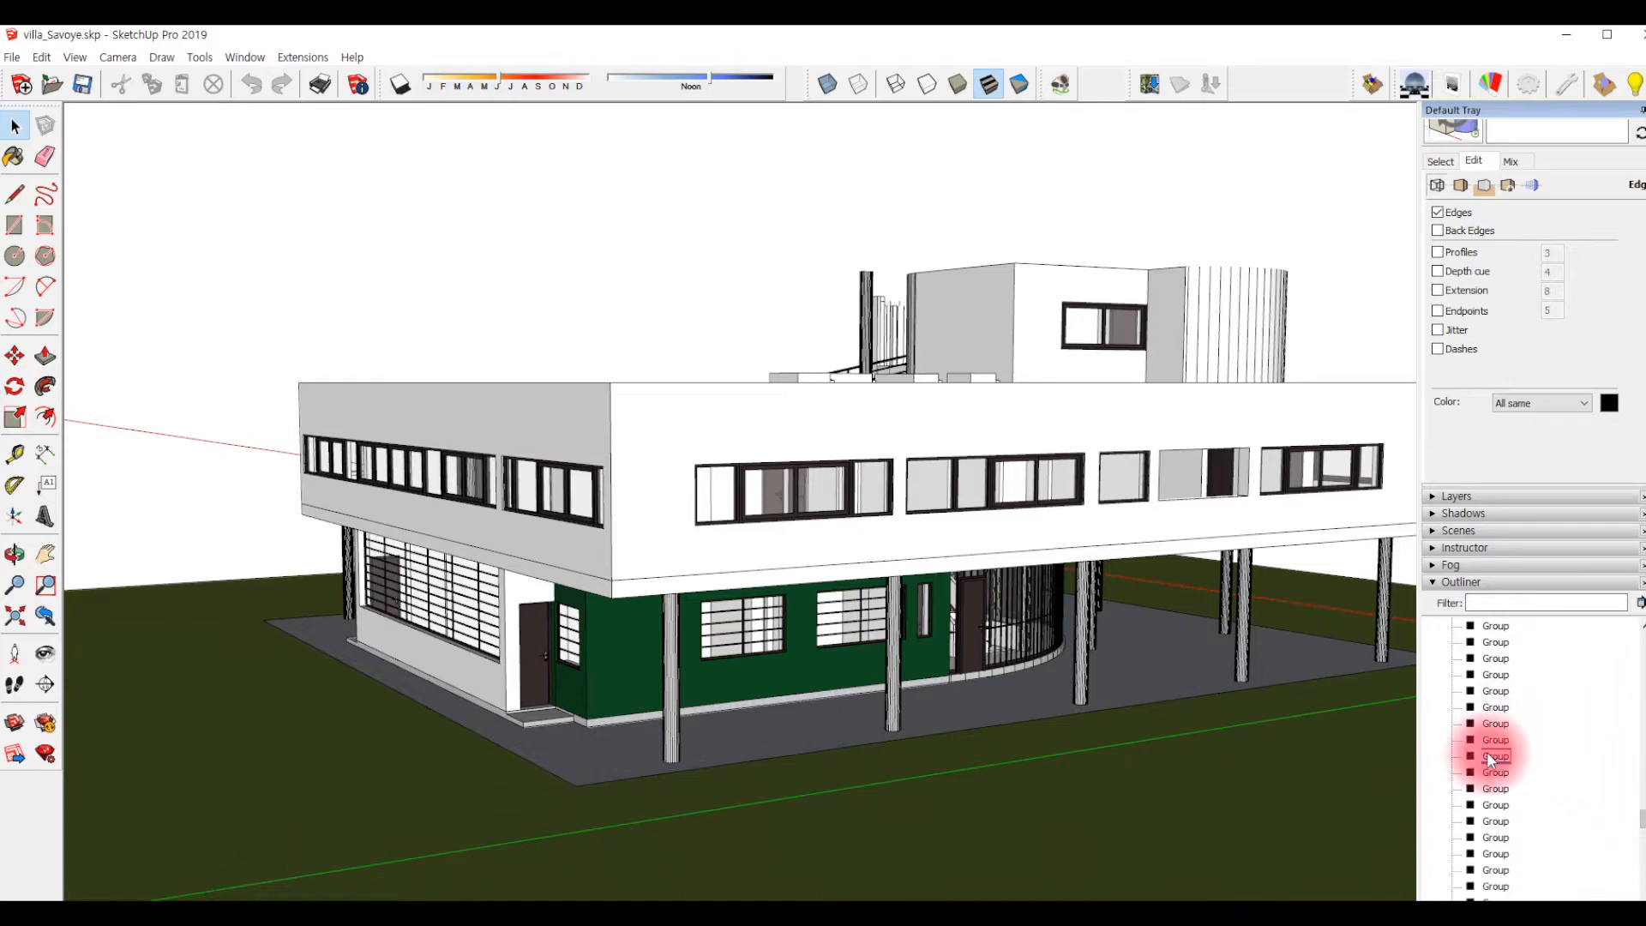
{"action": "left_click", "coordinate": [1493, 658]}
{"action": "left_click", "coordinate": [888, 410]}
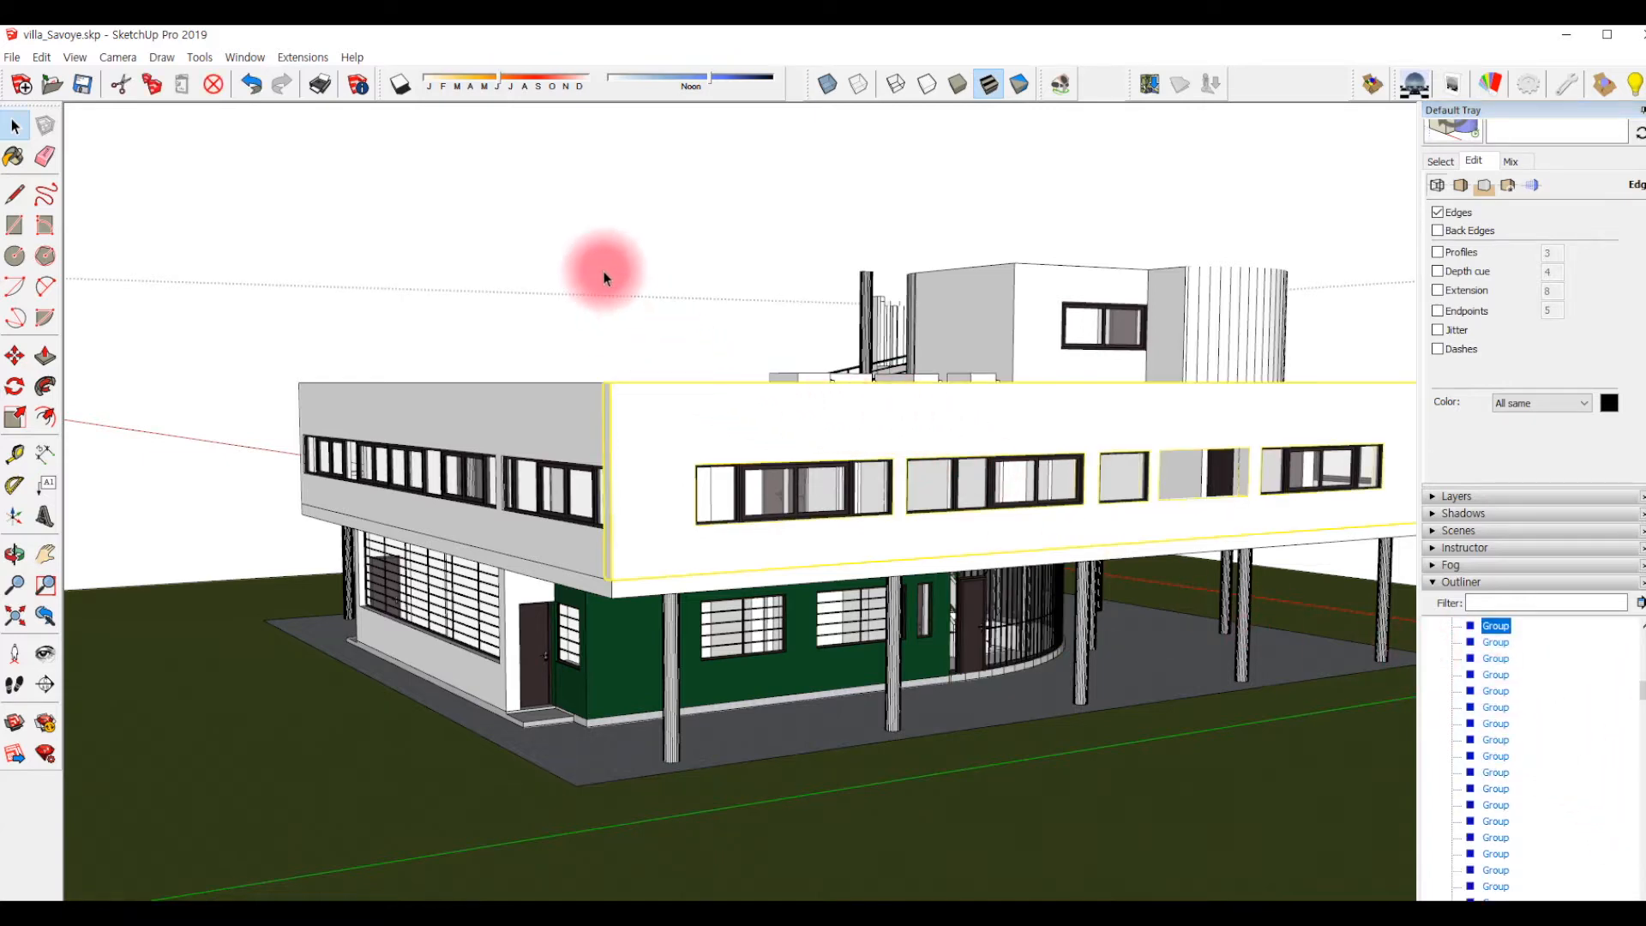
{"action": "left_click", "coordinate": [604, 273]}
{"action": "middle_click_drag", "start_coordinate": [662, 307], "coordinate": [798, 497]}
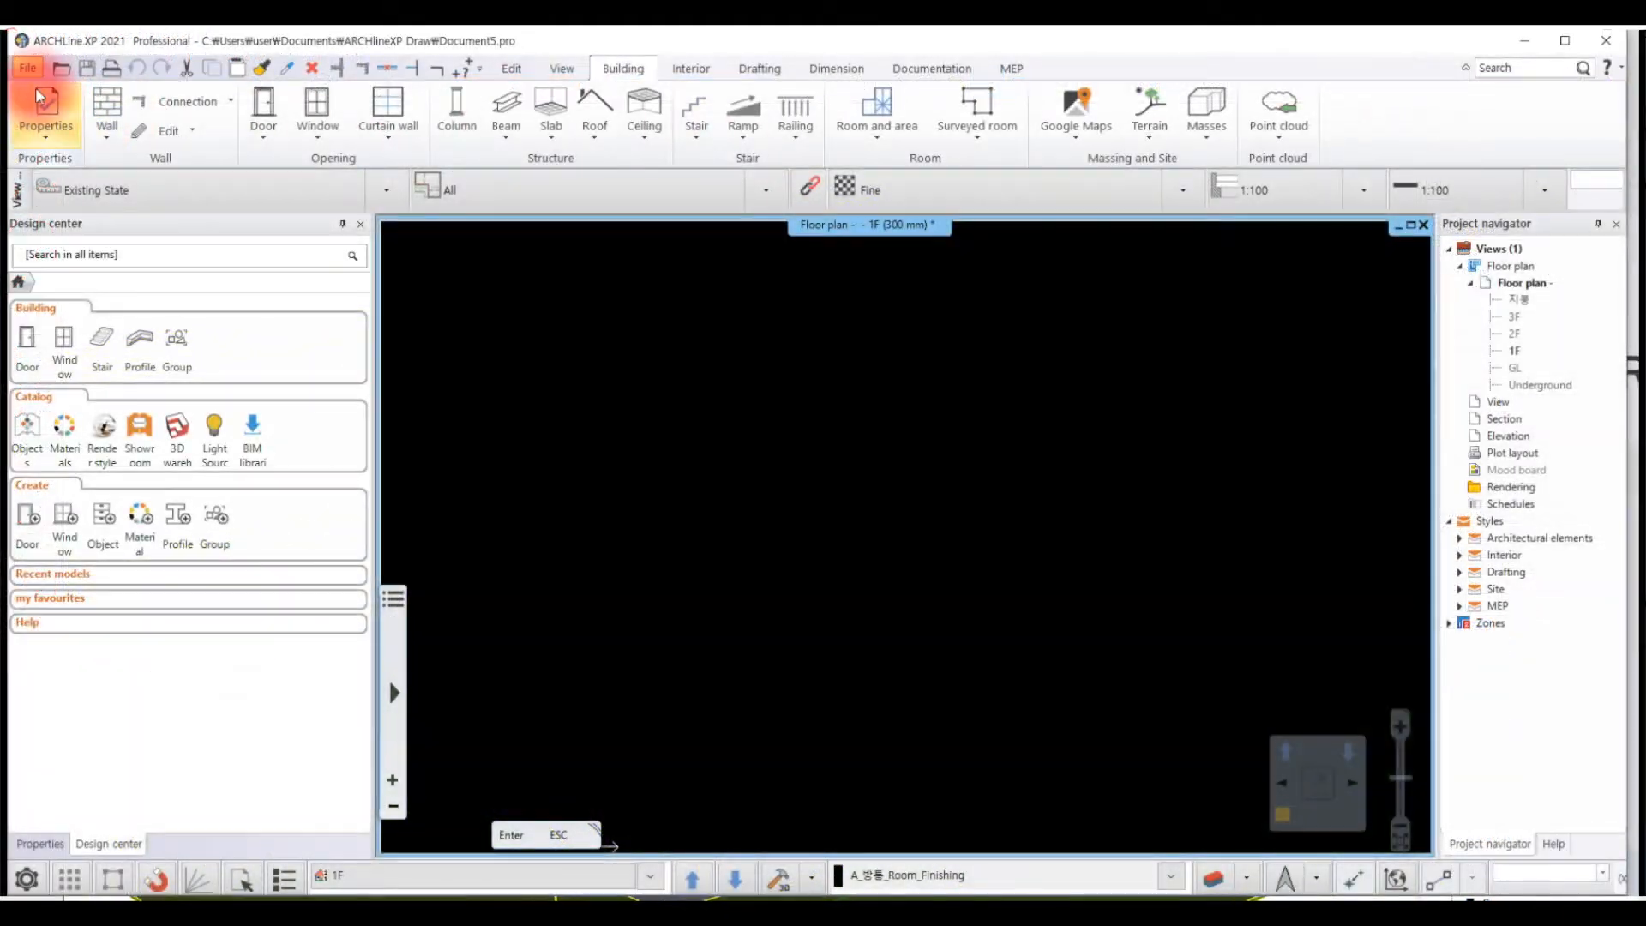
In ARCHLine.XP, open the Desktop file skp_chair.skp through the SketchUp import.
{"action": "left_click", "coordinate": [29, 67]}
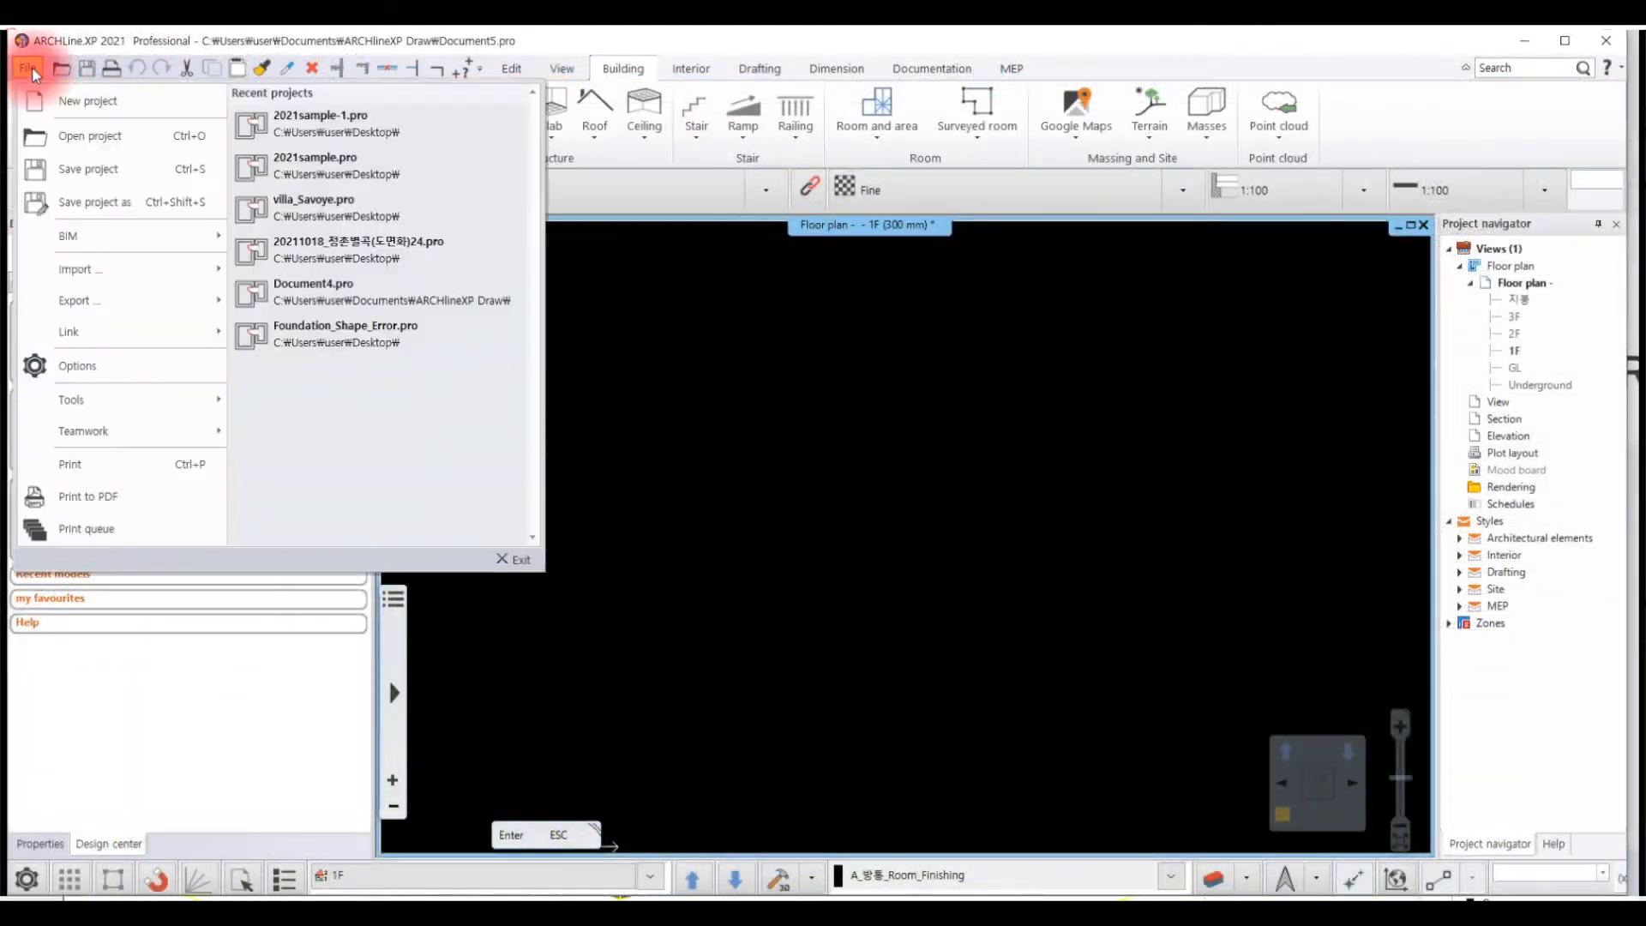
{"action": "mouse_move", "coordinate": [90, 271]}
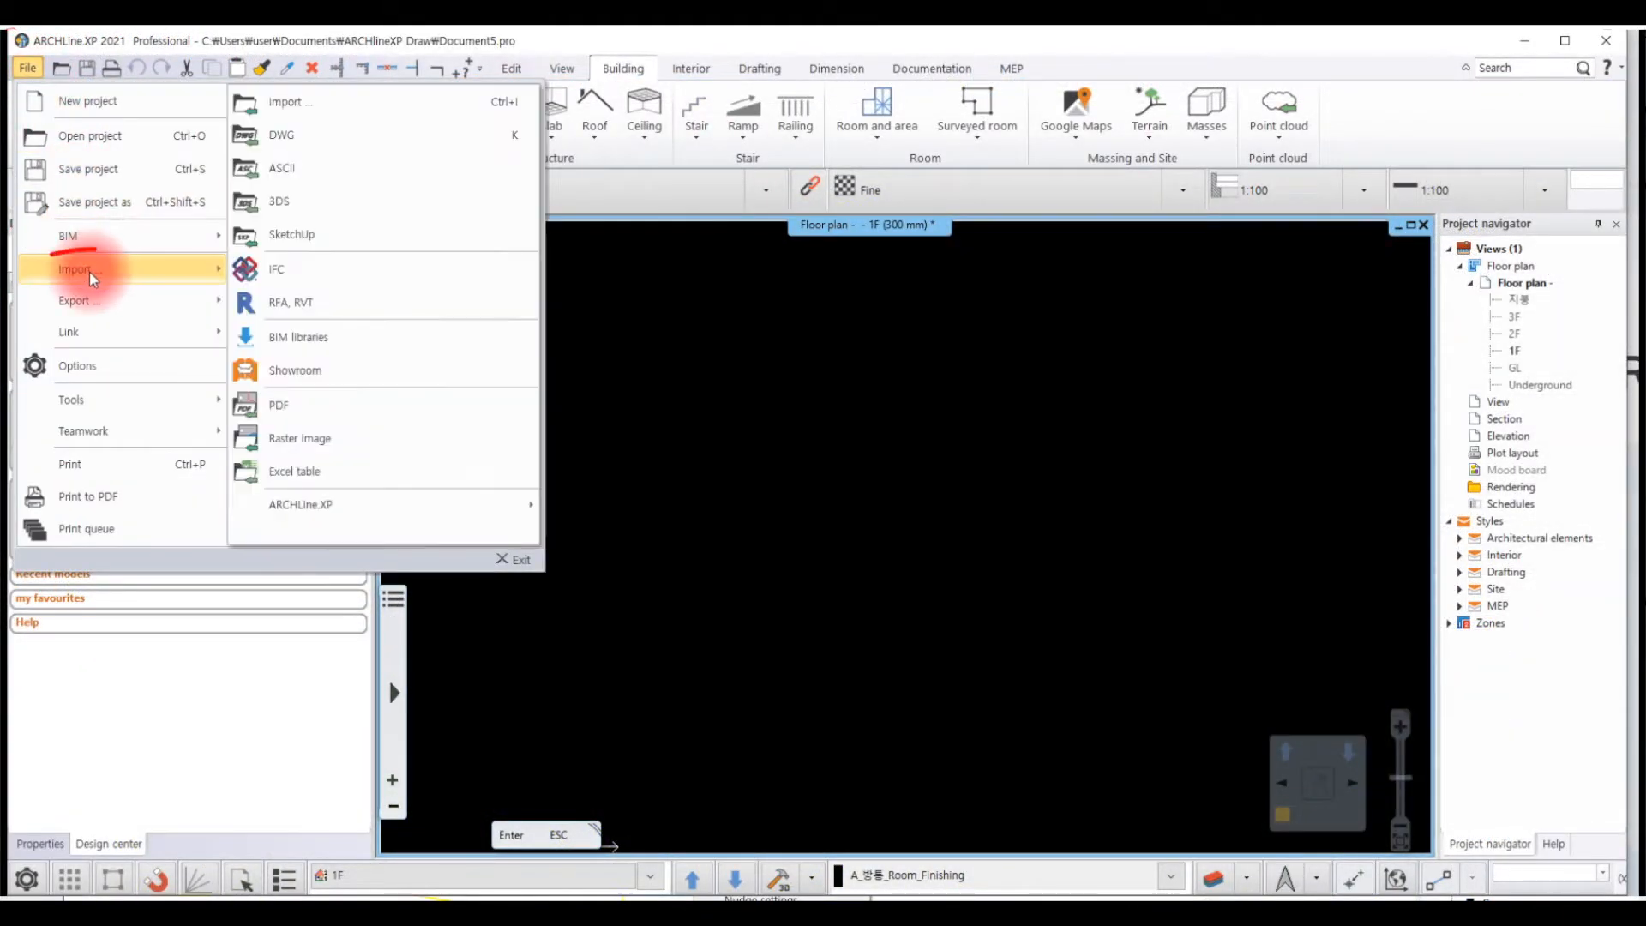
{"action": "left_click", "coordinate": [341, 240]}
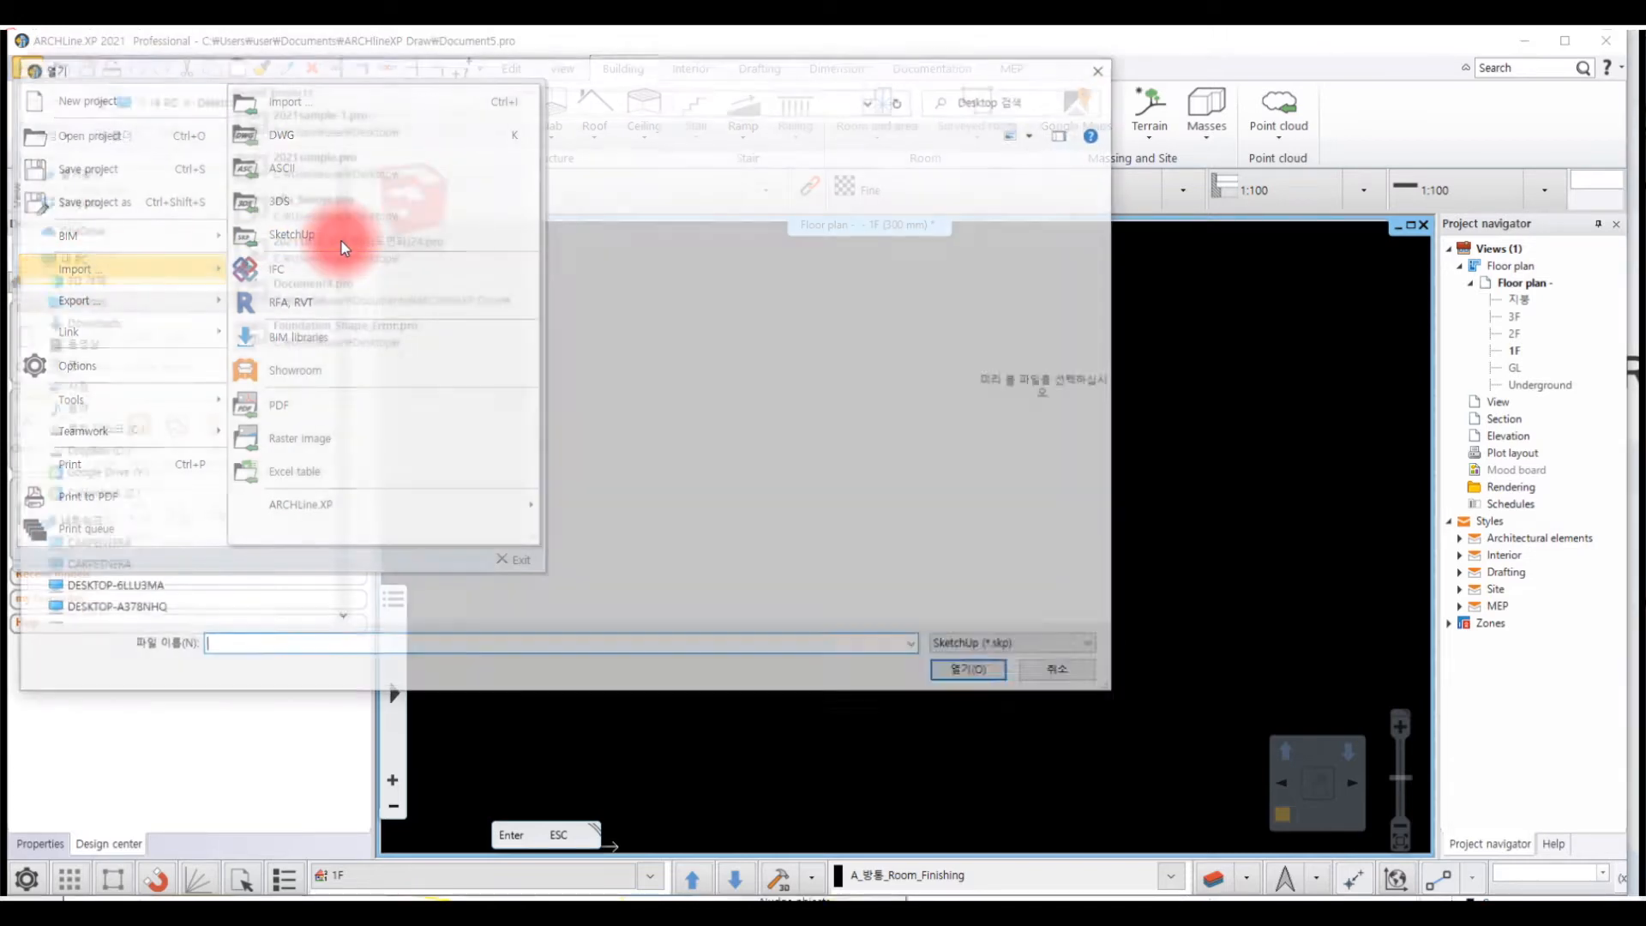
{"action": "left_click", "coordinate": [398, 206]}
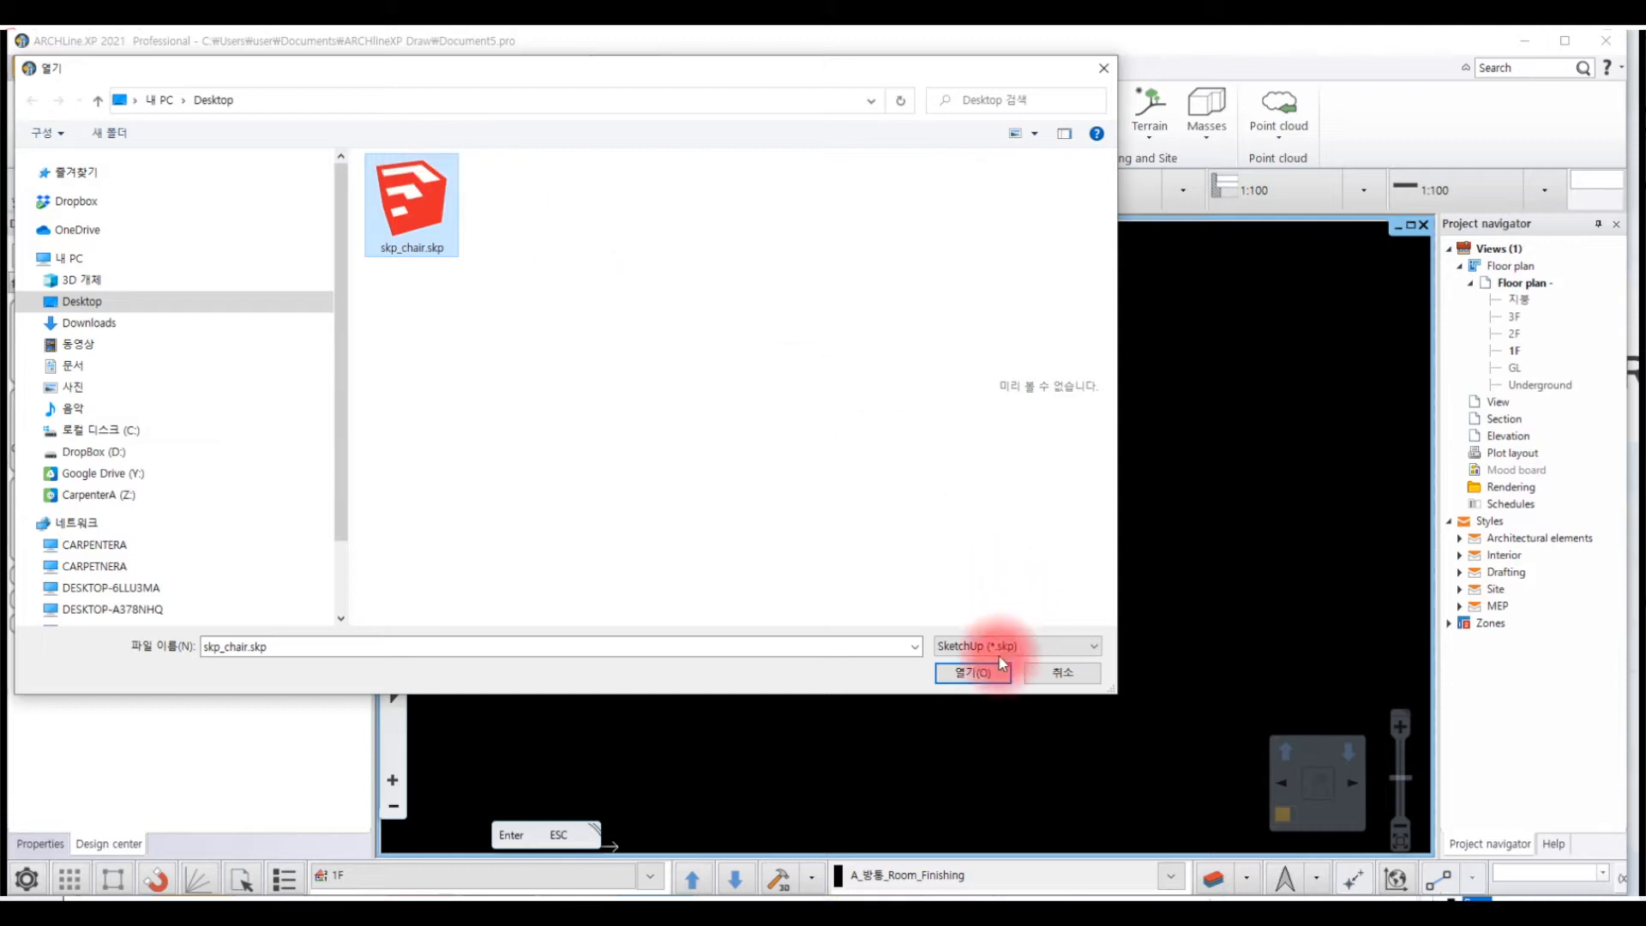
{"action": "left_click", "coordinate": [982, 674]}
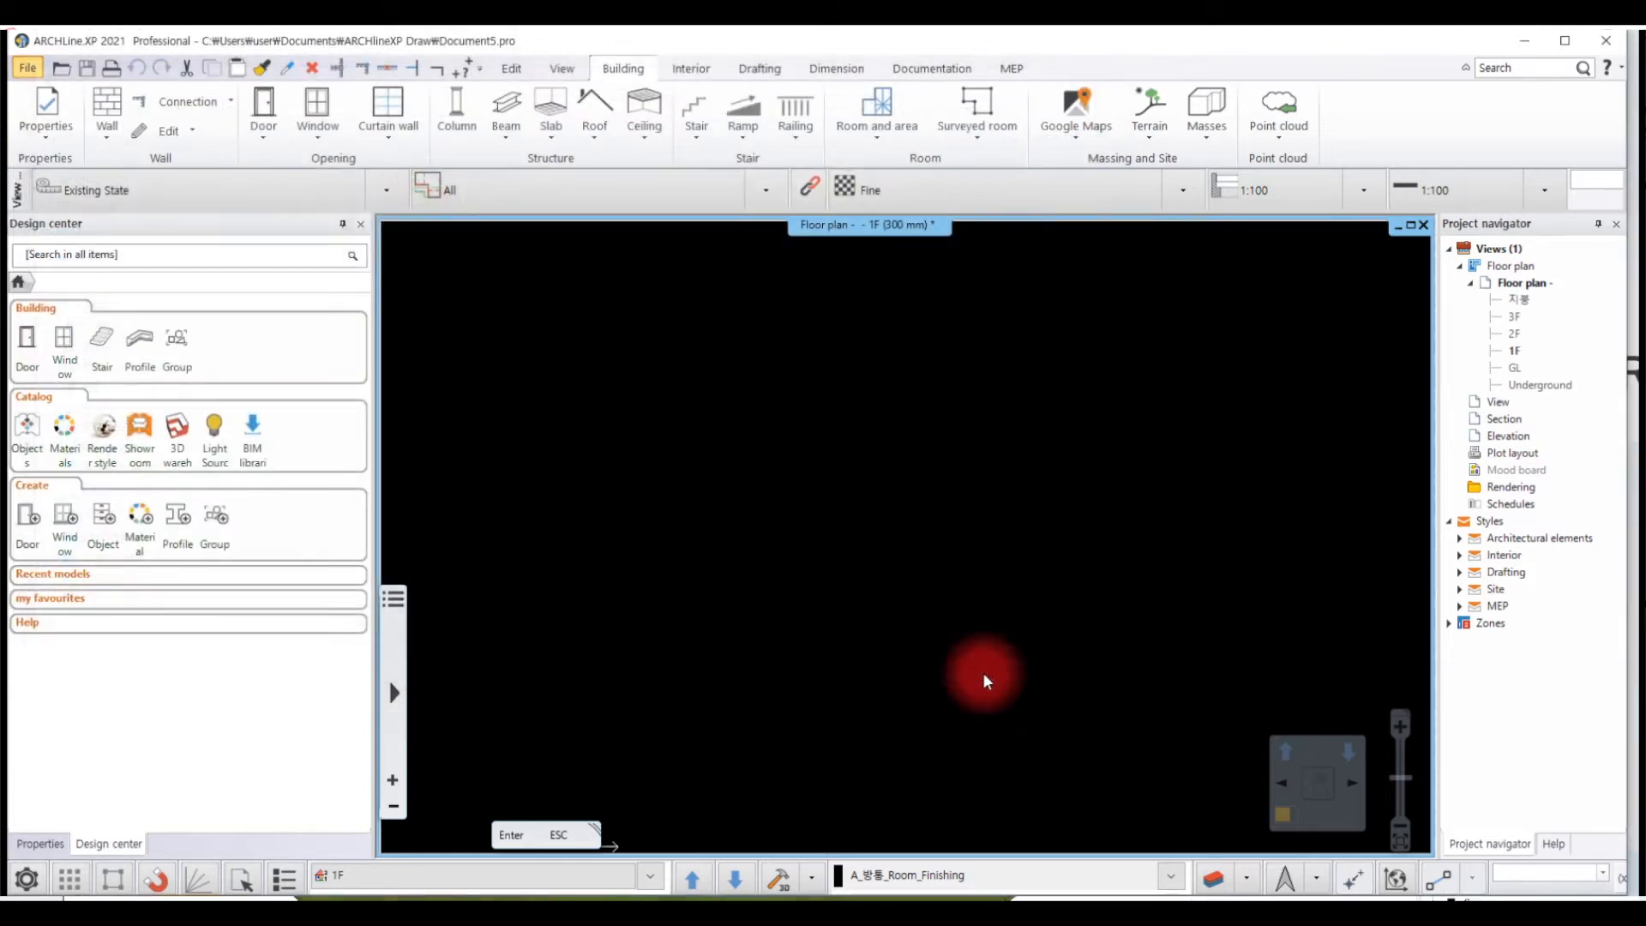
Examine the chair from several sides in the import preview, in both wireframe and shaded display.
{"action": "mouse_move", "coordinate": [814, 388]}
{"action": "left_mouse_down"}
{"action": "mouse_move", "coordinate": [616, 494]}
{"action": "mouse_move", "coordinate": [588, 434]}
{"action": "mouse_move", "coordinate": [540, 418]}
{"action": "mouse_move", "coordinate": [666, 454]}
{"action": "mouse_move", "coordinate": [746, 501]}
{"action": "mouse_move", "coordinate": [697, 451]}
{"action": "mouse_move", "coordinate": [905, 624]}
{"action": "left_mouse_up"}
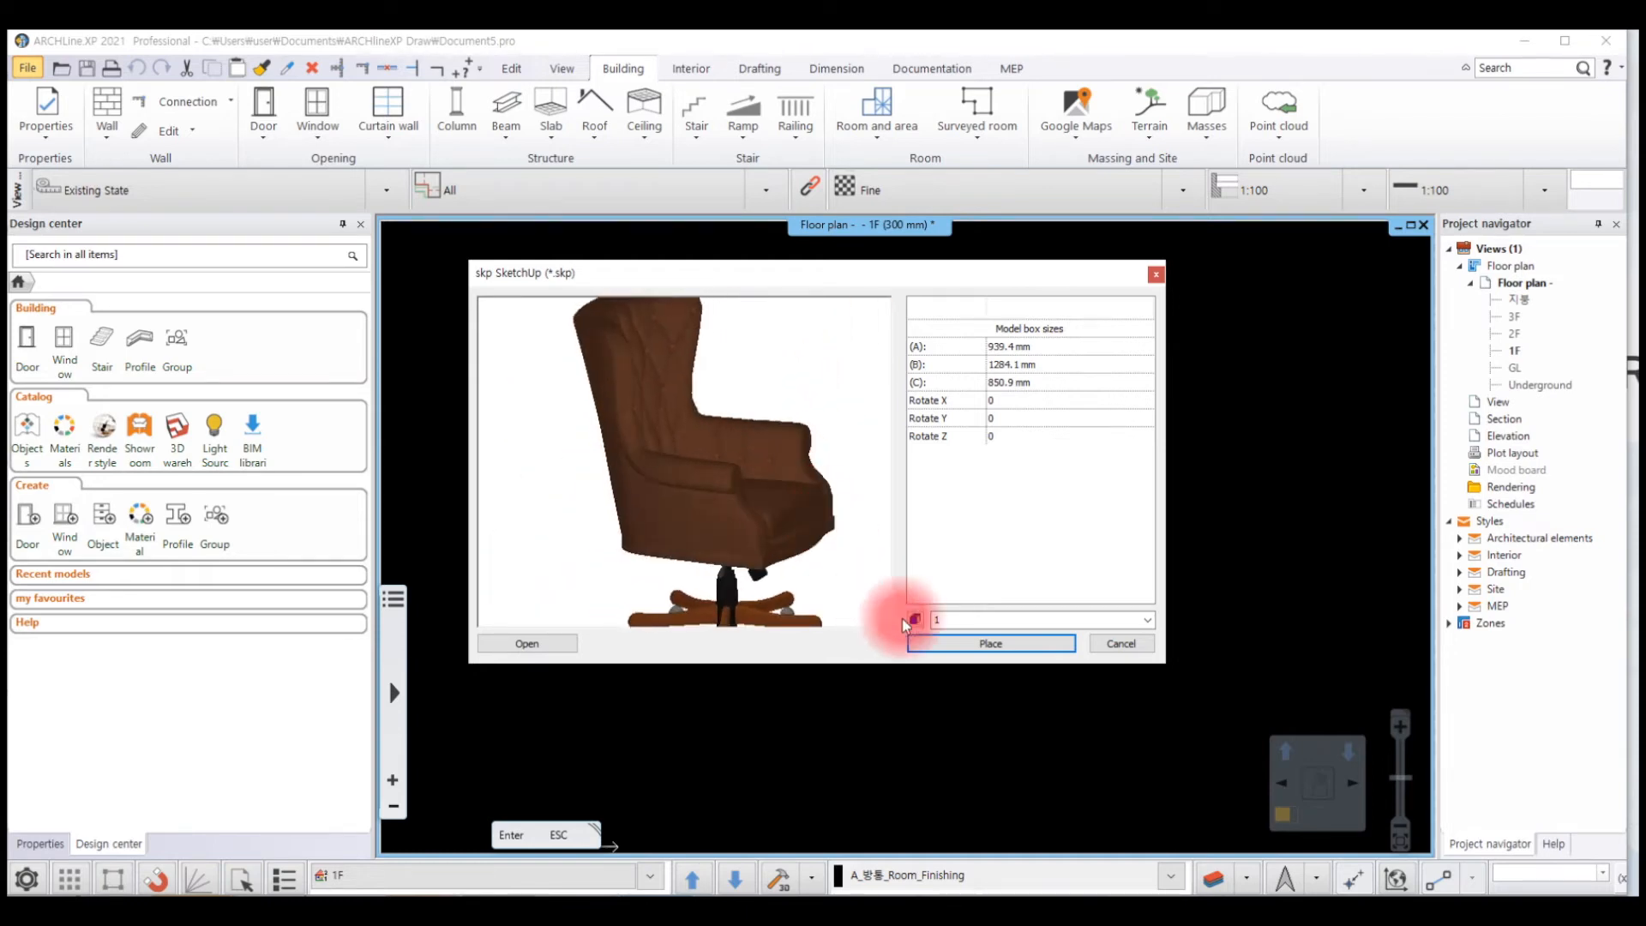
{"action": "left_click", "coordinate": [917, 621]}
{"action": "left_click_drag", "start_coordinate": [782, 459], "coordinate": [717, 442]}
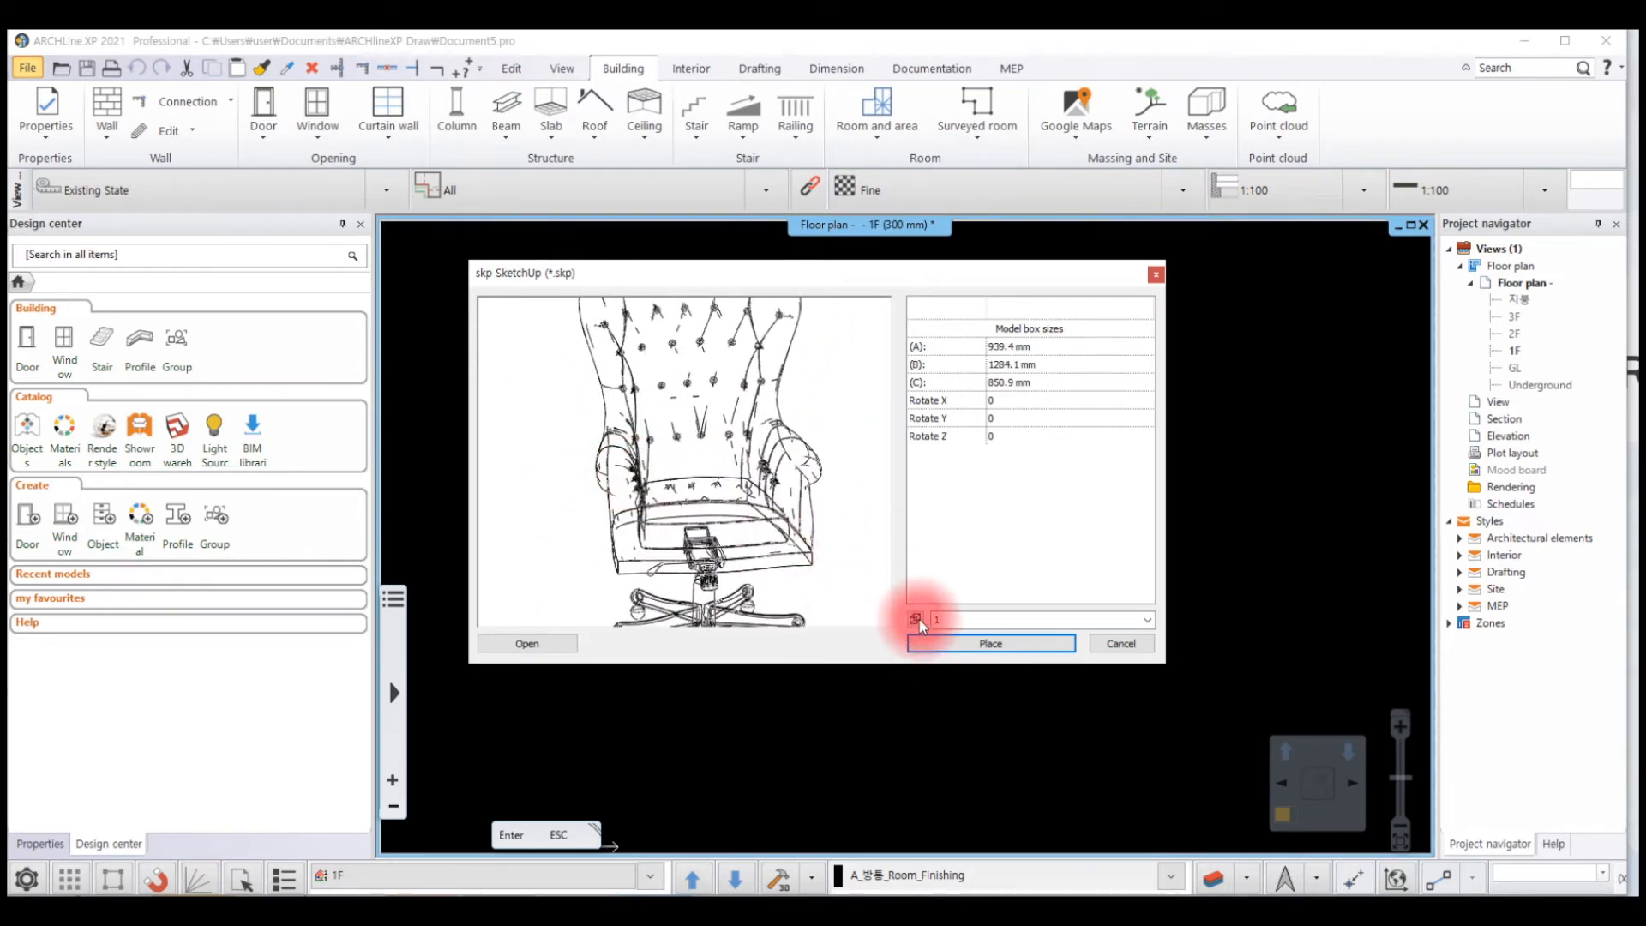
{"action": "left_click_drag", "start_coordinate": [862, 578], "coordinate": [648, 492]}
{"action": "left_click", "coordinate": [914, 619]}
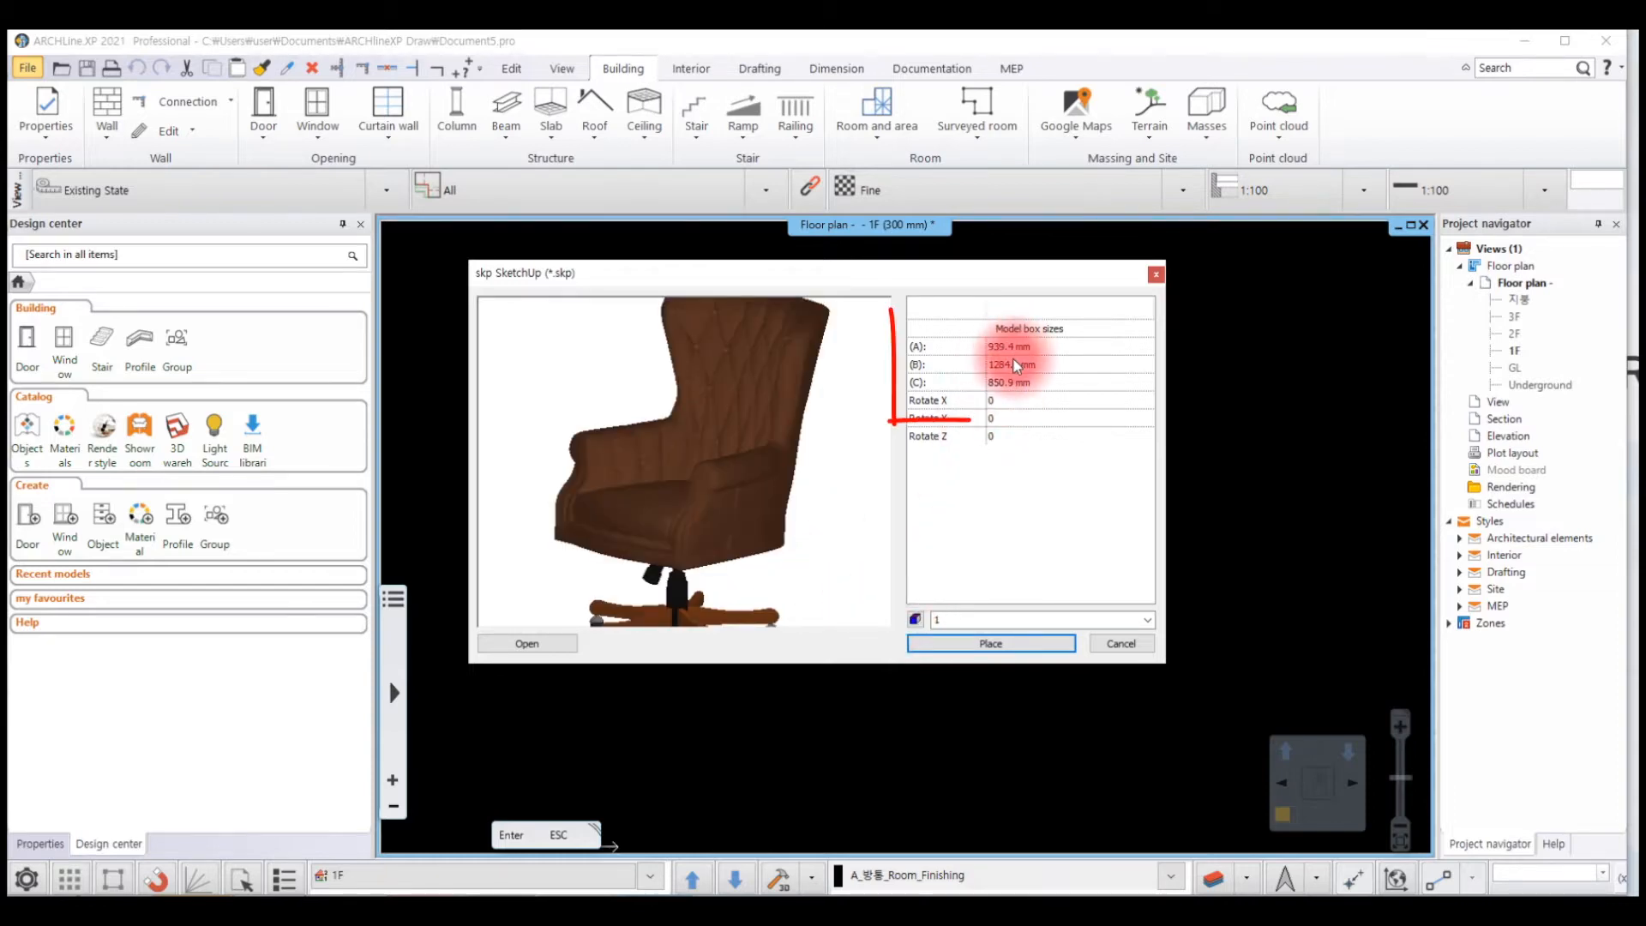
Create the library item skp_chair under 3D WAREHOUSE, Other, generic, and place the chair on the 1F floor plan.
{"action": "left_click", "coordinate": [973, 643]}
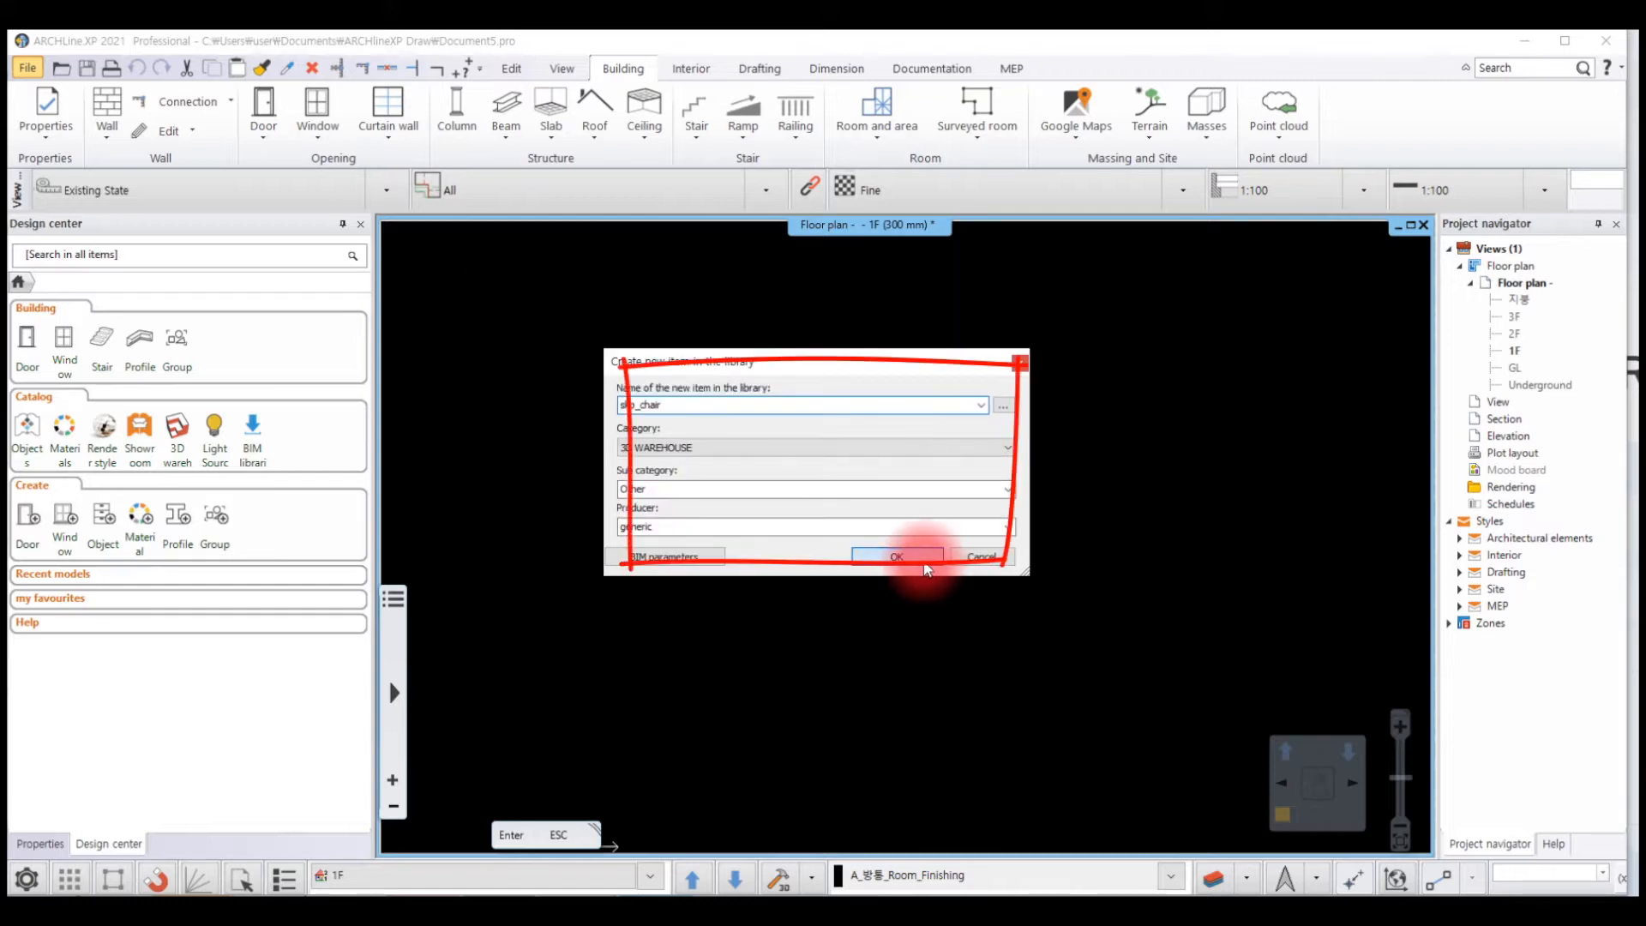
{"action": "left_click", "coordinate": [922, 561]}
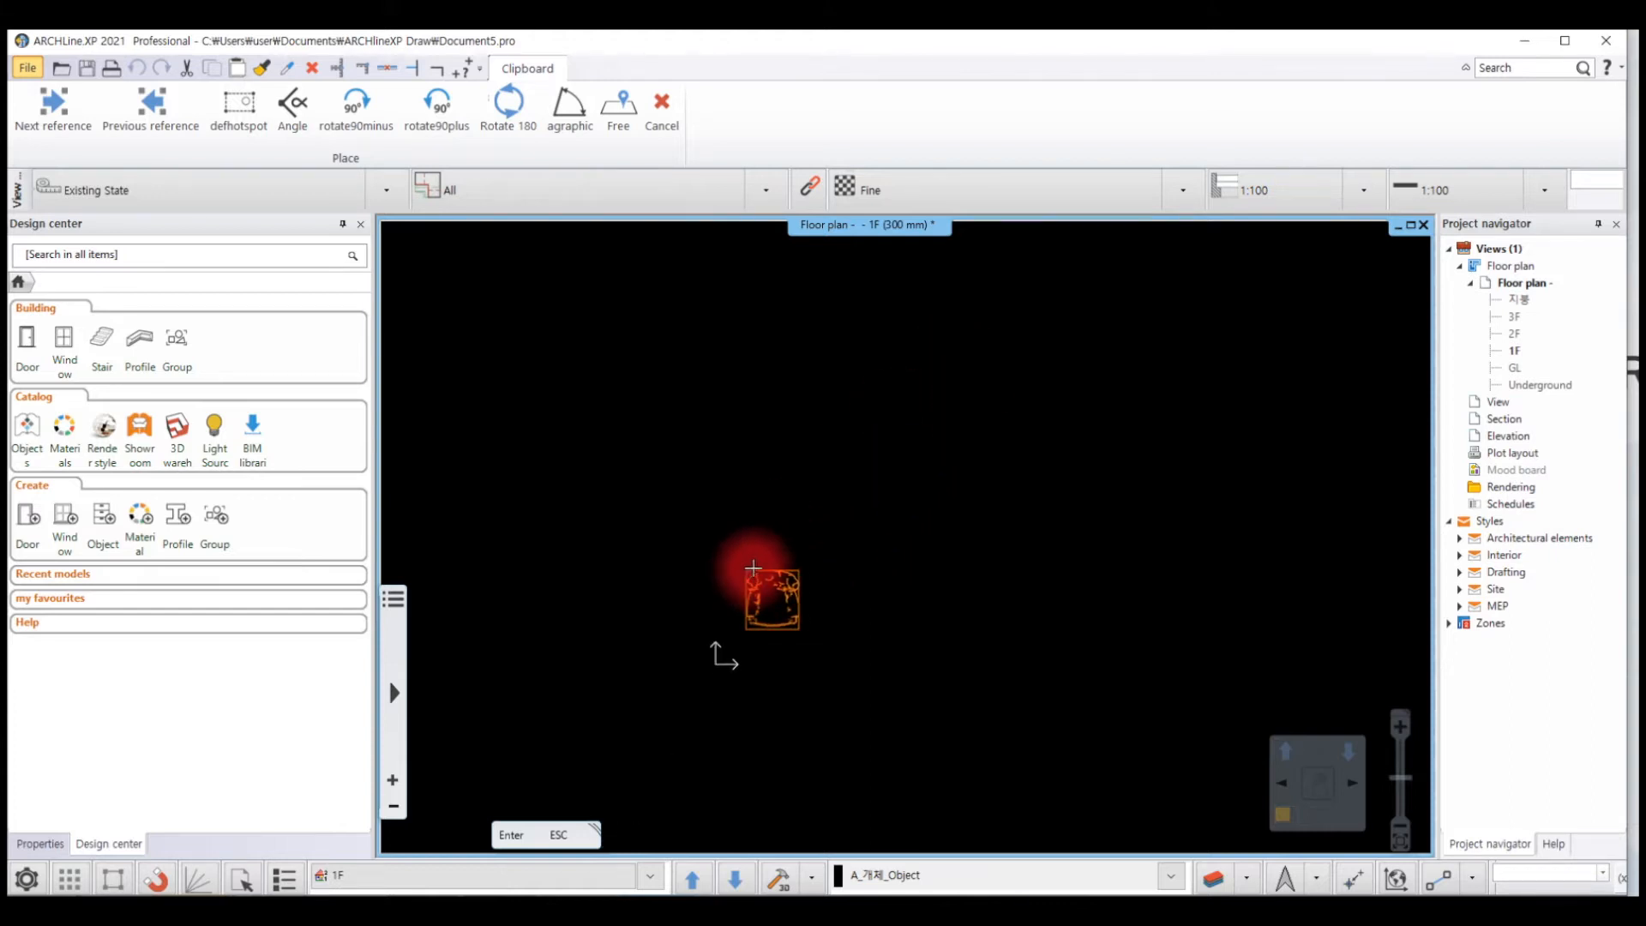
{"action": "left_click", "coordinate": [753, 569]}
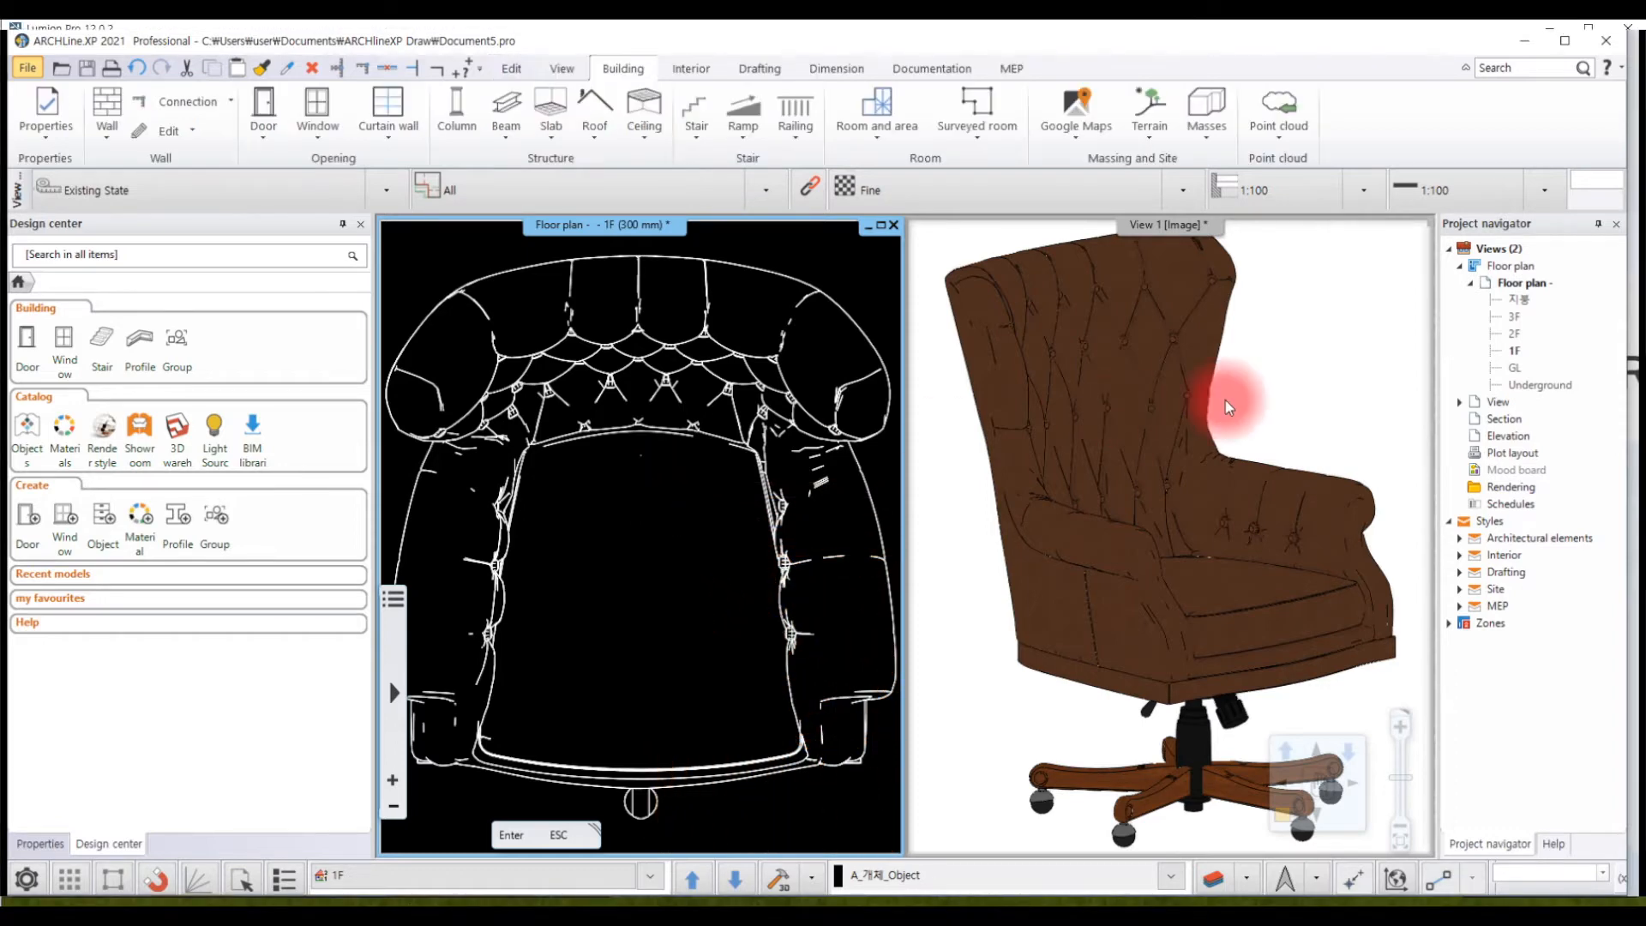
{"action": "left_click_drag", "start_coordinate": [1227, 407], "coordinate": [1415, 618]}
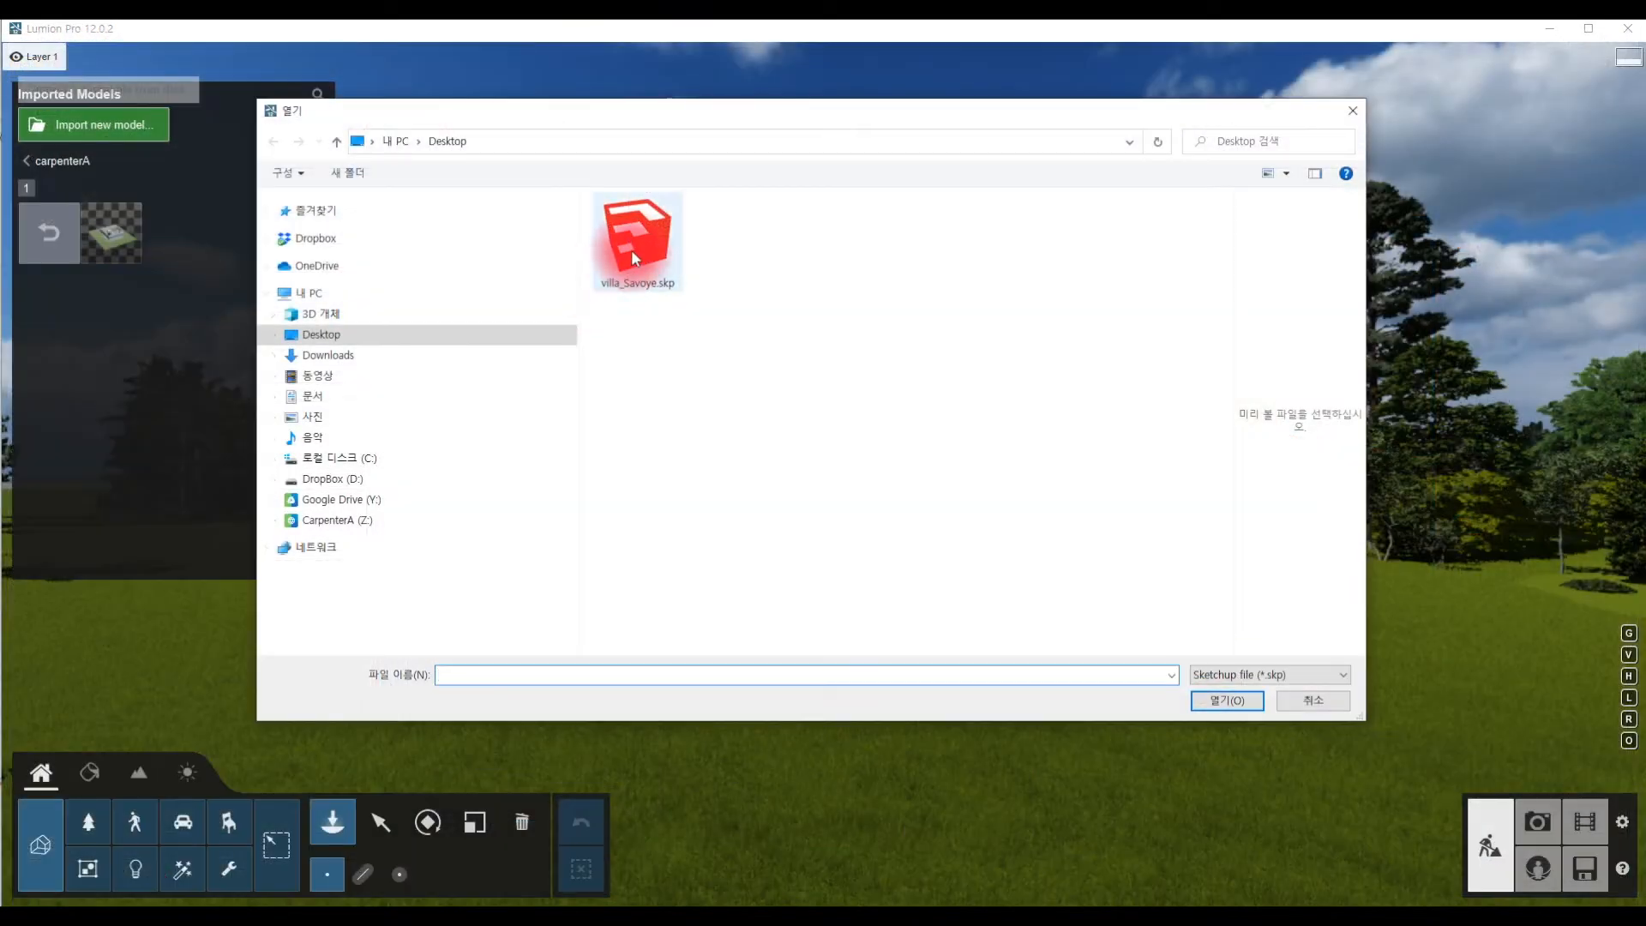
In Lumion, import villa_Savoye.skp as model villa_Savoye1 in the carpenterA category folder, leaving edge and line import off.
{"action": "left_click", "coordinate": [27, 193]}
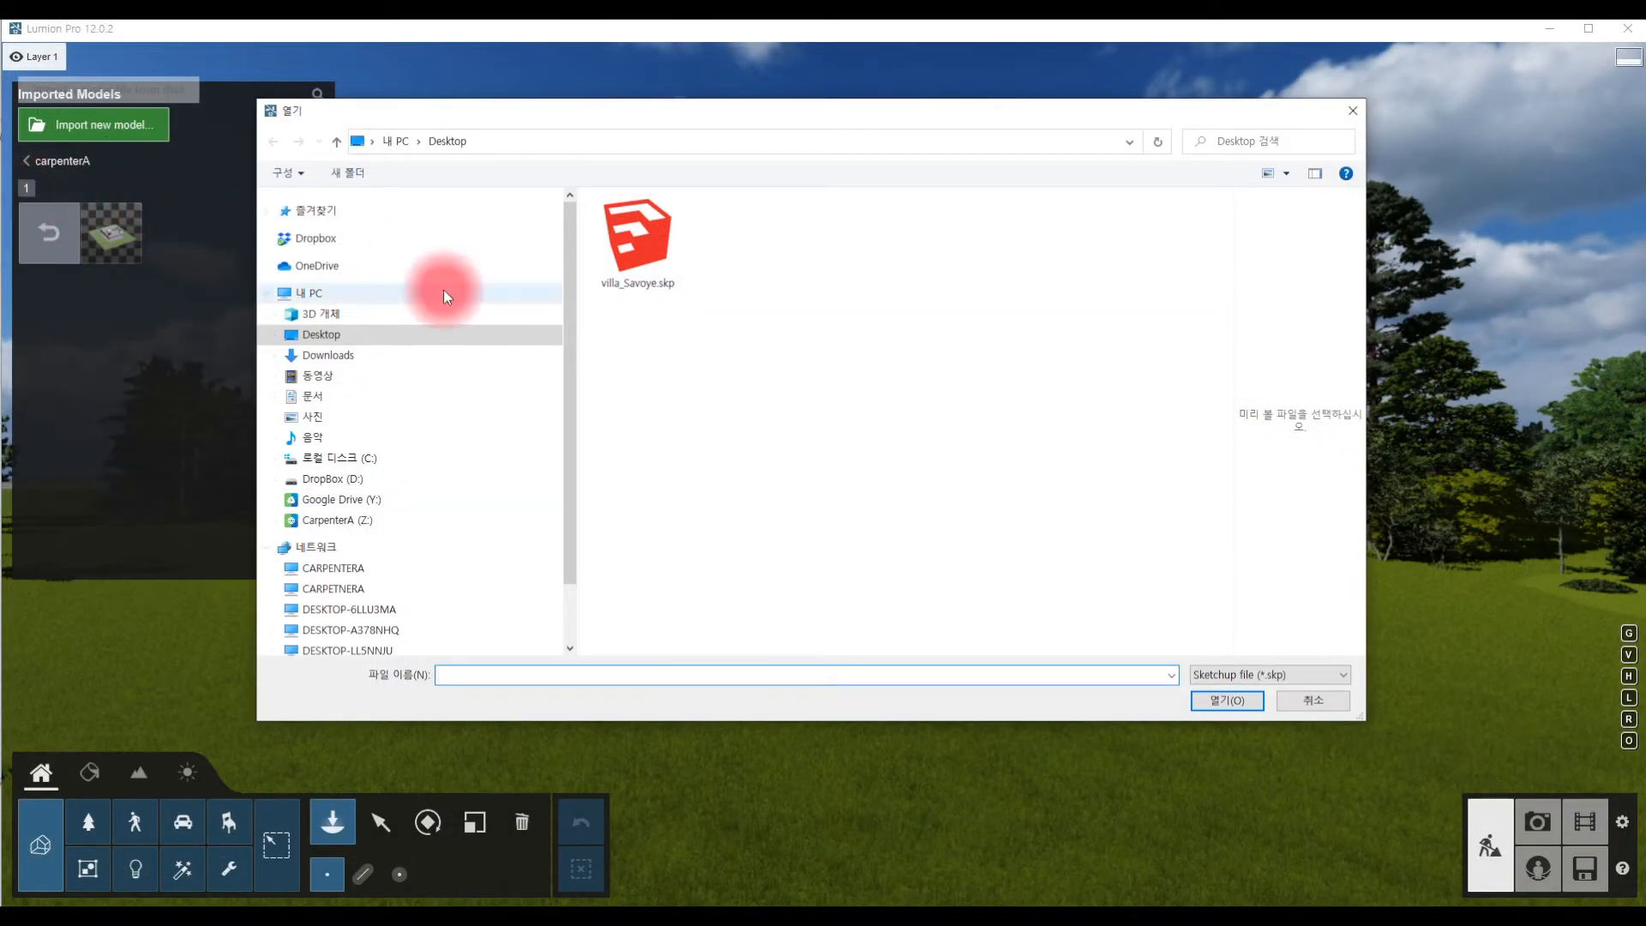
{"action": "left_click", "coordinate": [1228, 701]}
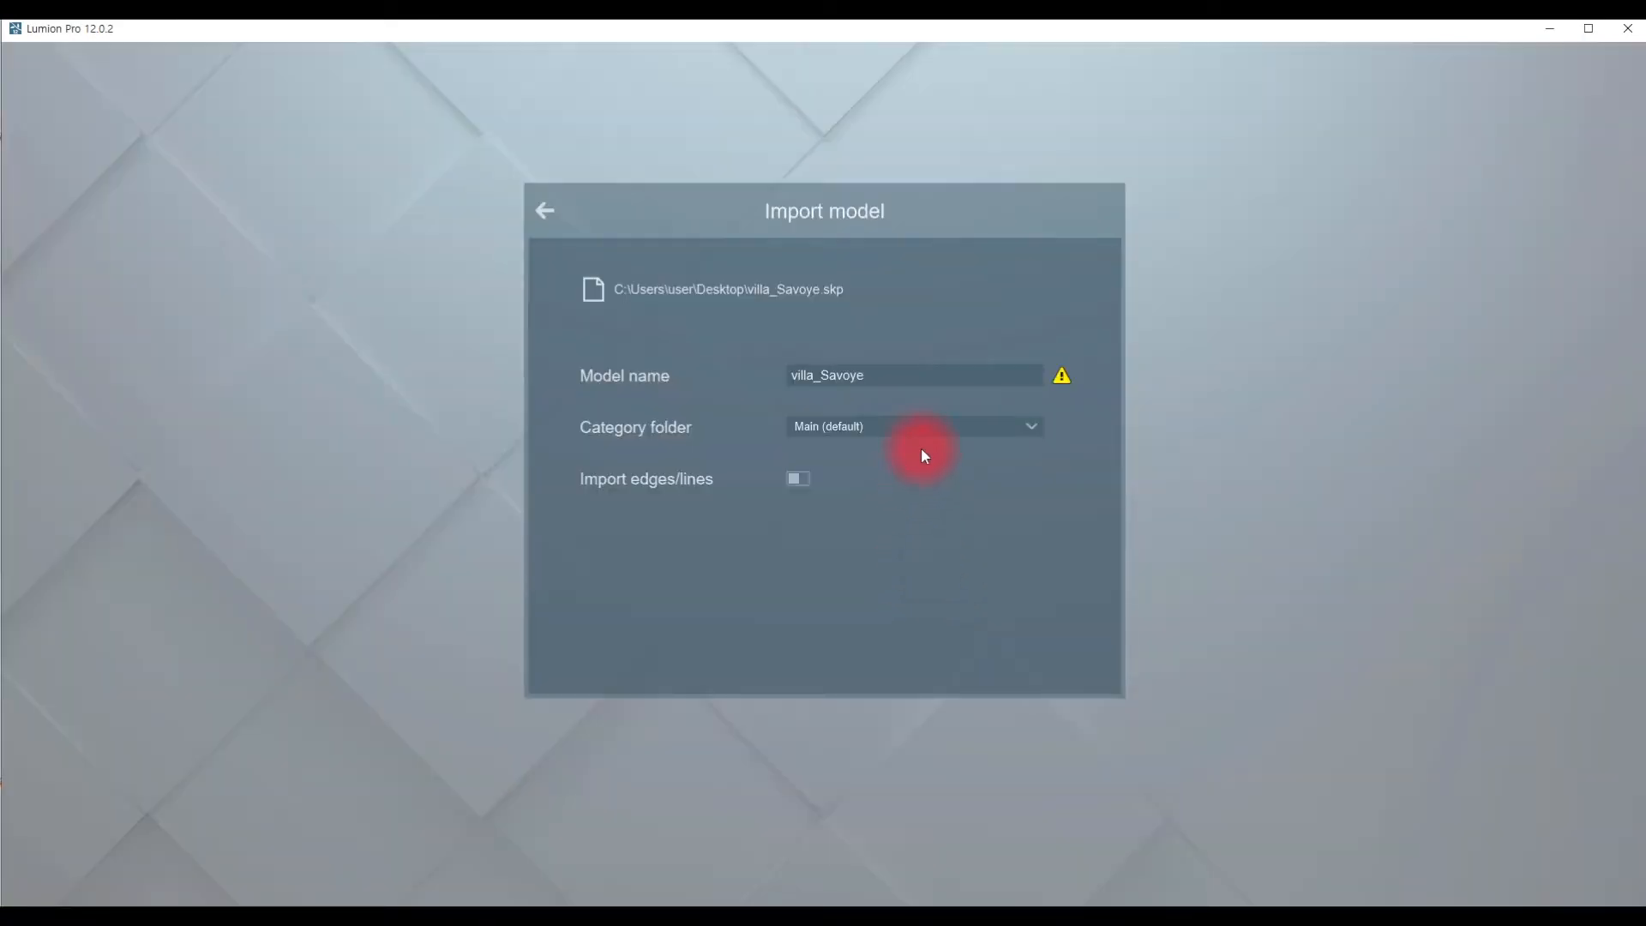
{"action": "left_click", "coordinate": [919, 430]}
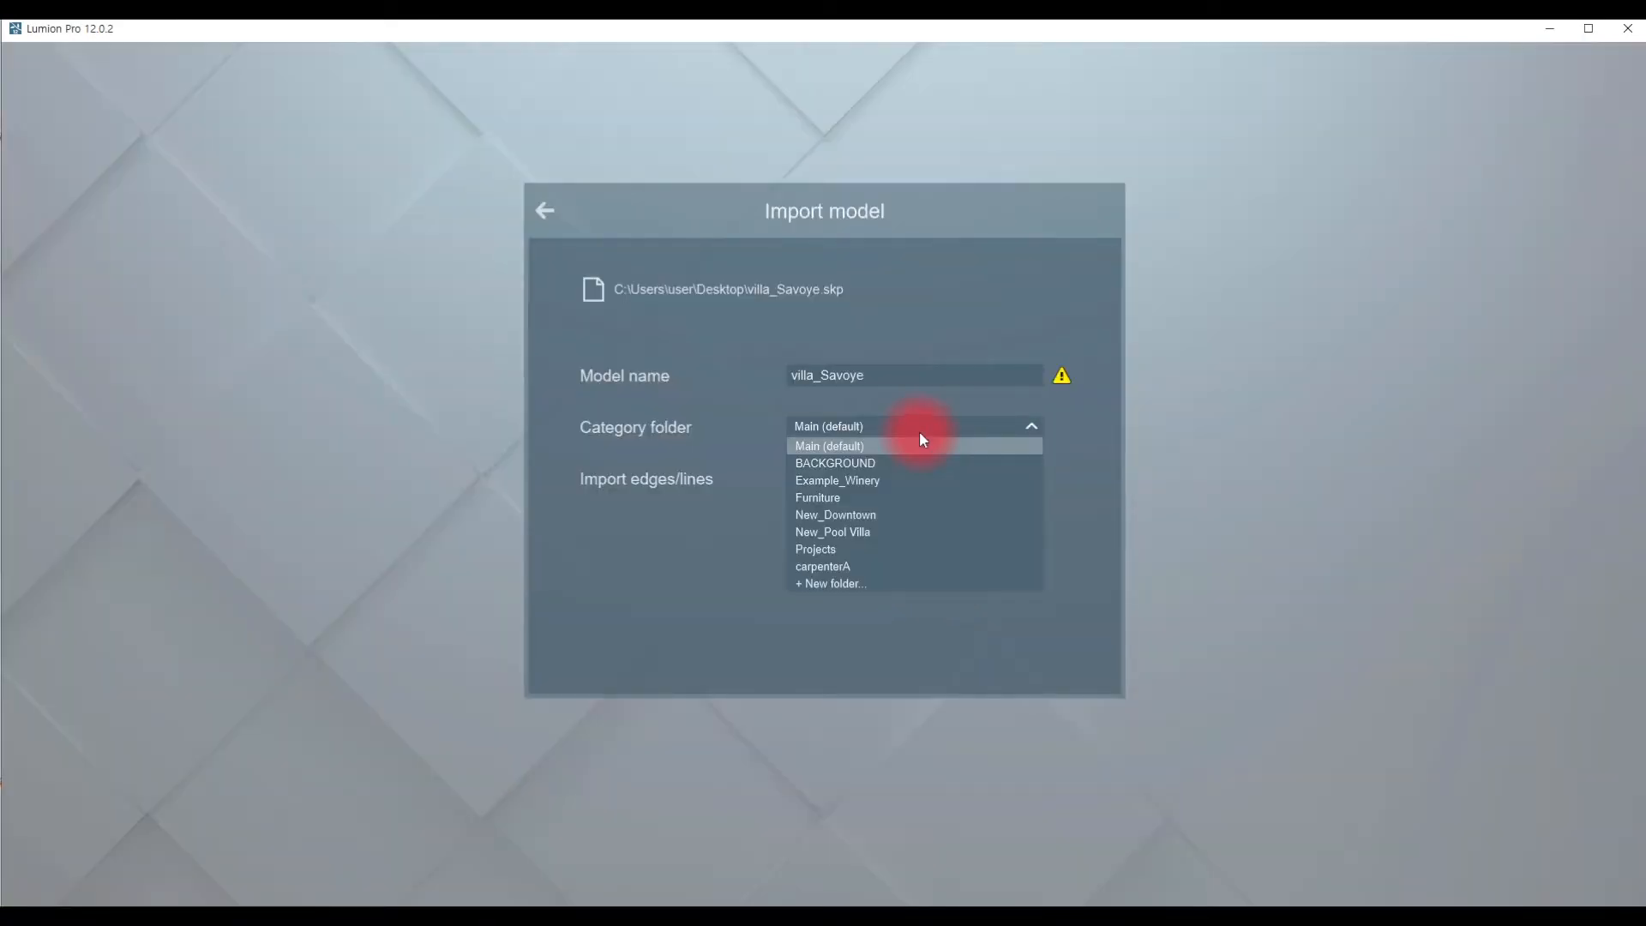
{"action": "left_click", "coordinate": [875, 567]}
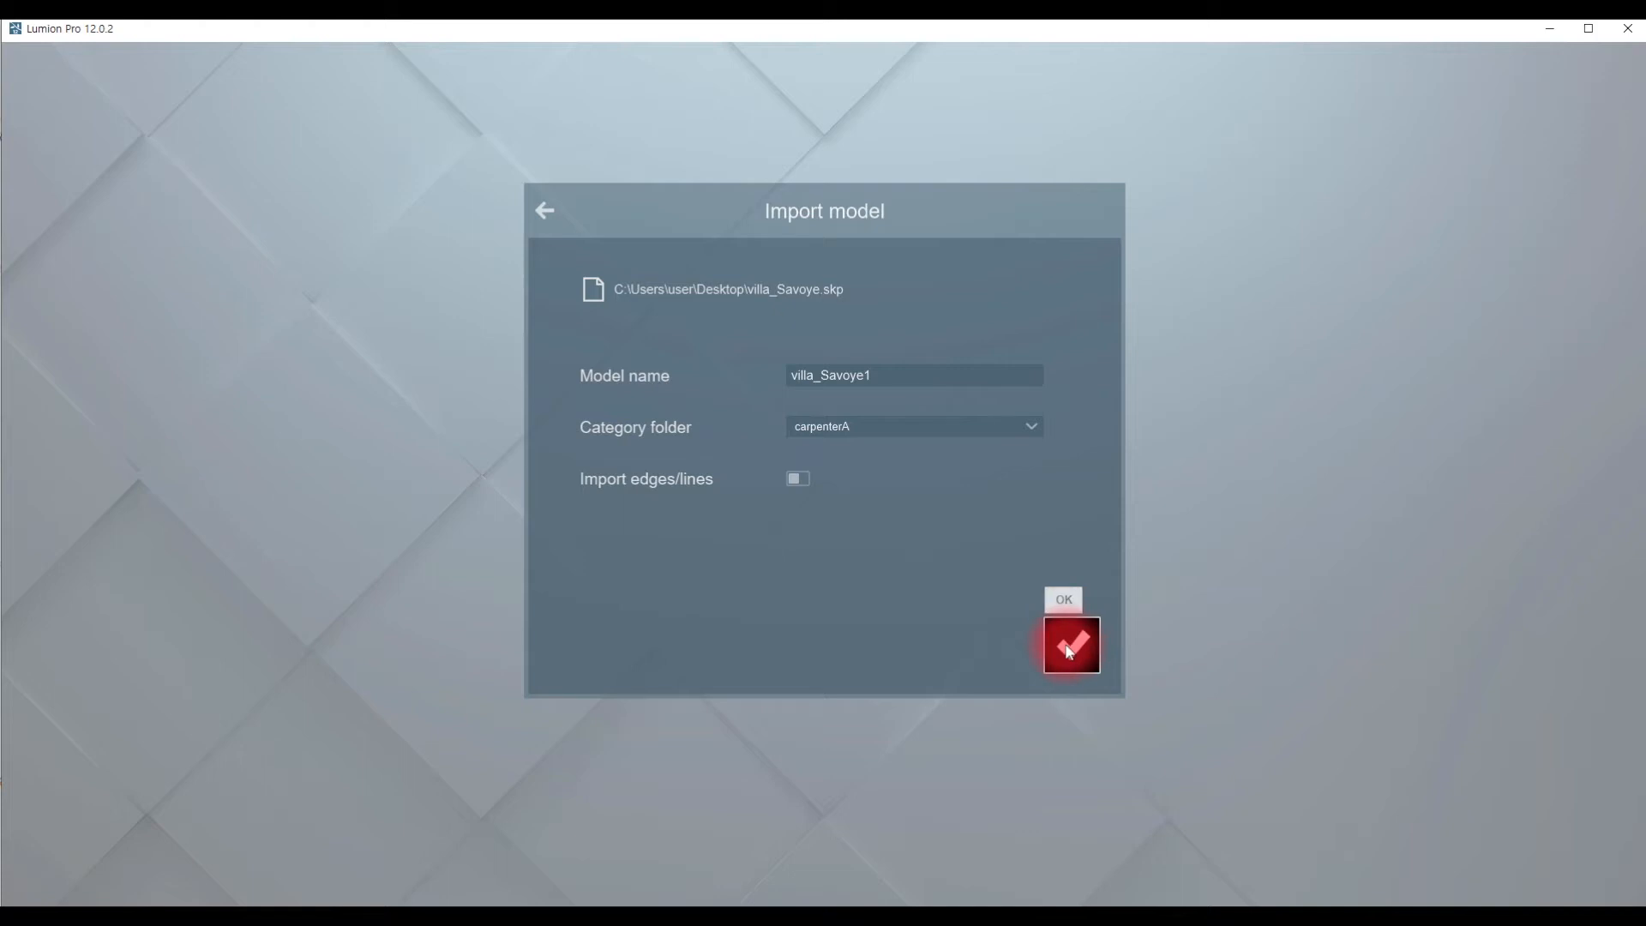
{"action": "left_click", "coordinate": [1071, 648]}
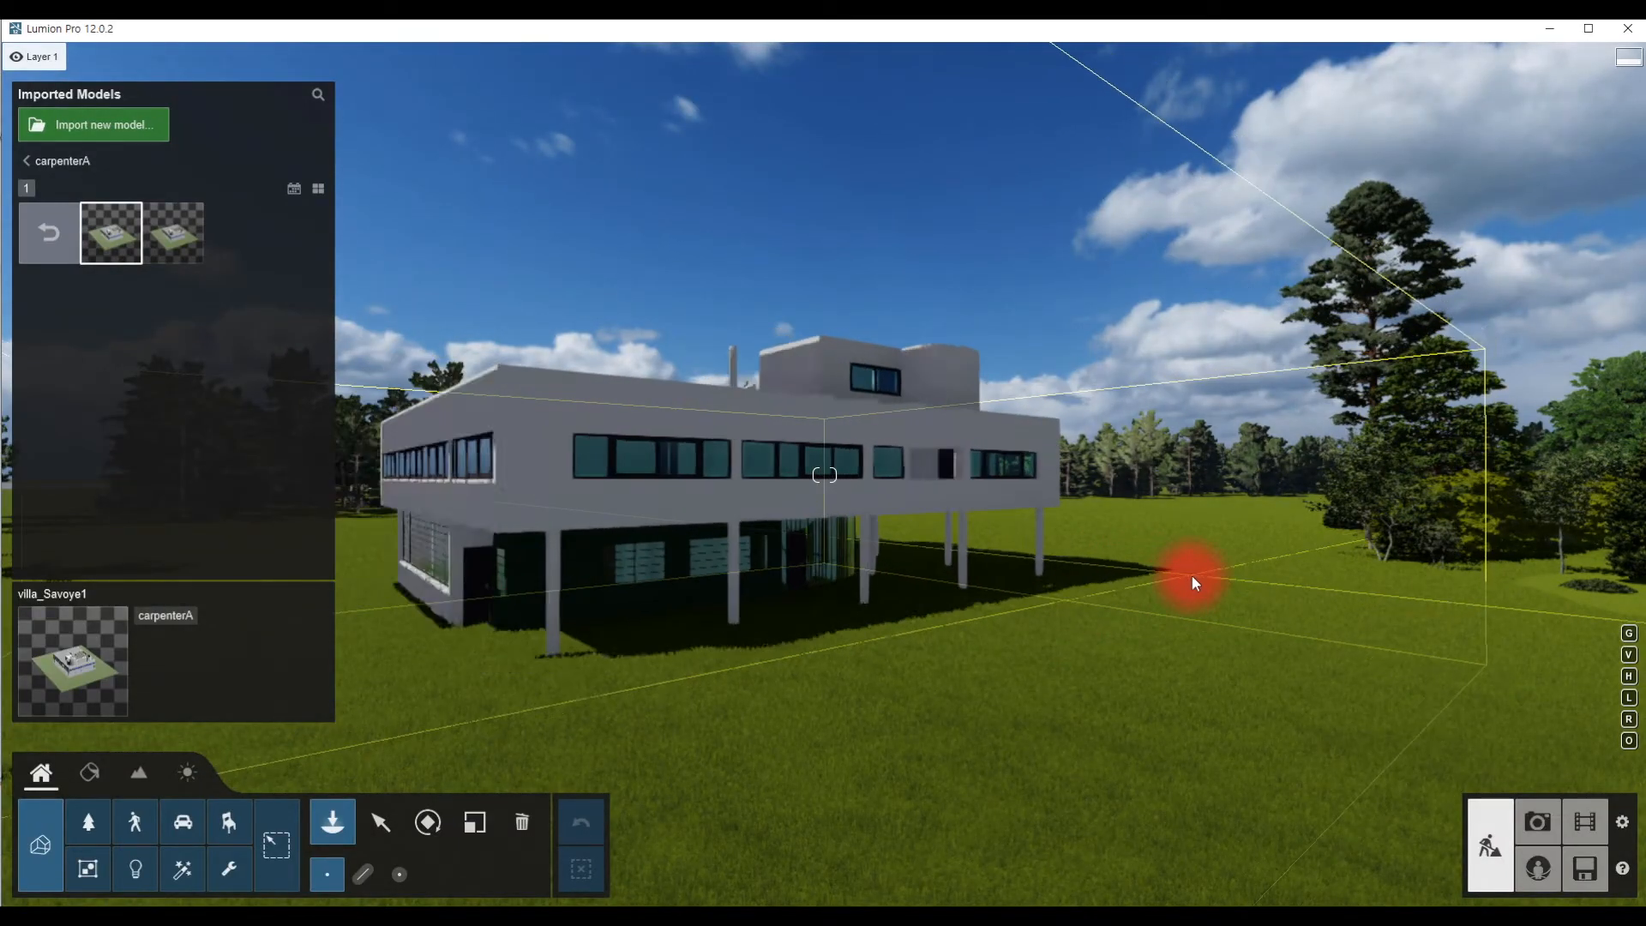
Place the villa_Savoye1 model on the grass of the scene and raise it slightly above the ground.
{"action": "left_click", "coordinate": [723, 557]}
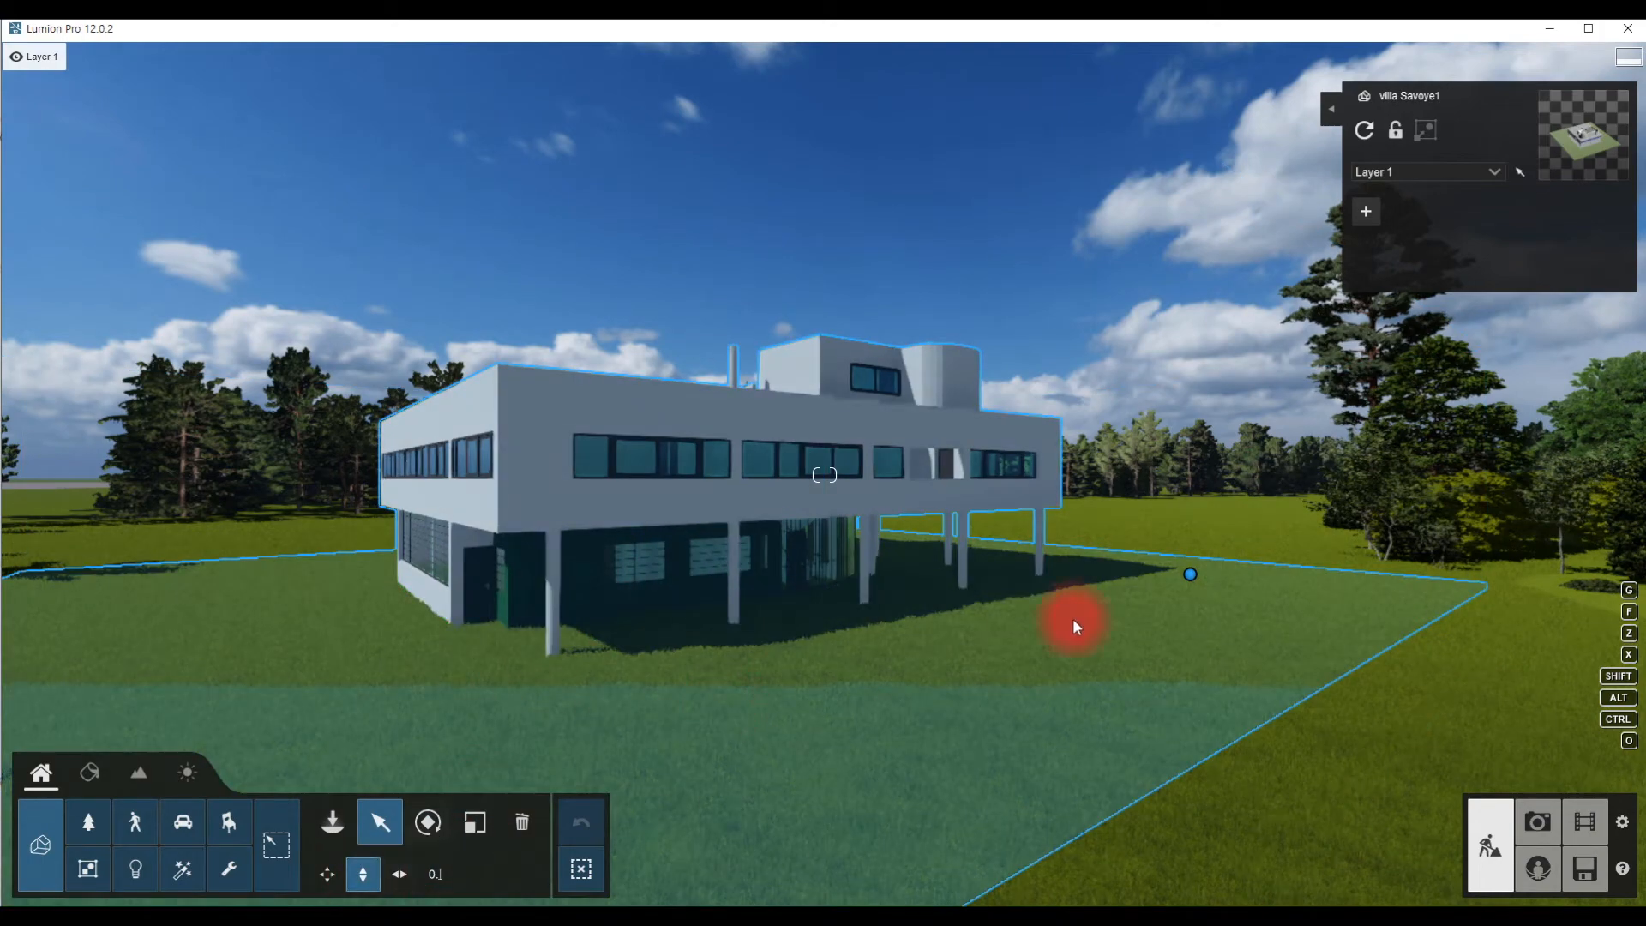
{"action": "mouse_move", "coordinate": [1194, 575]}
{"action": "left_mouse_down"}
{"action": "mouse_move", "coordinate": [1195, 533]}
{"action": "mouse_move", "coordinate": [1195, 554]}
{"action": "left_mouse_up"}
Rotate the placed villa_Savoye1 model slightly with the Rotate tool.
{"action": "left_click", "coordinate": [411, 823]}
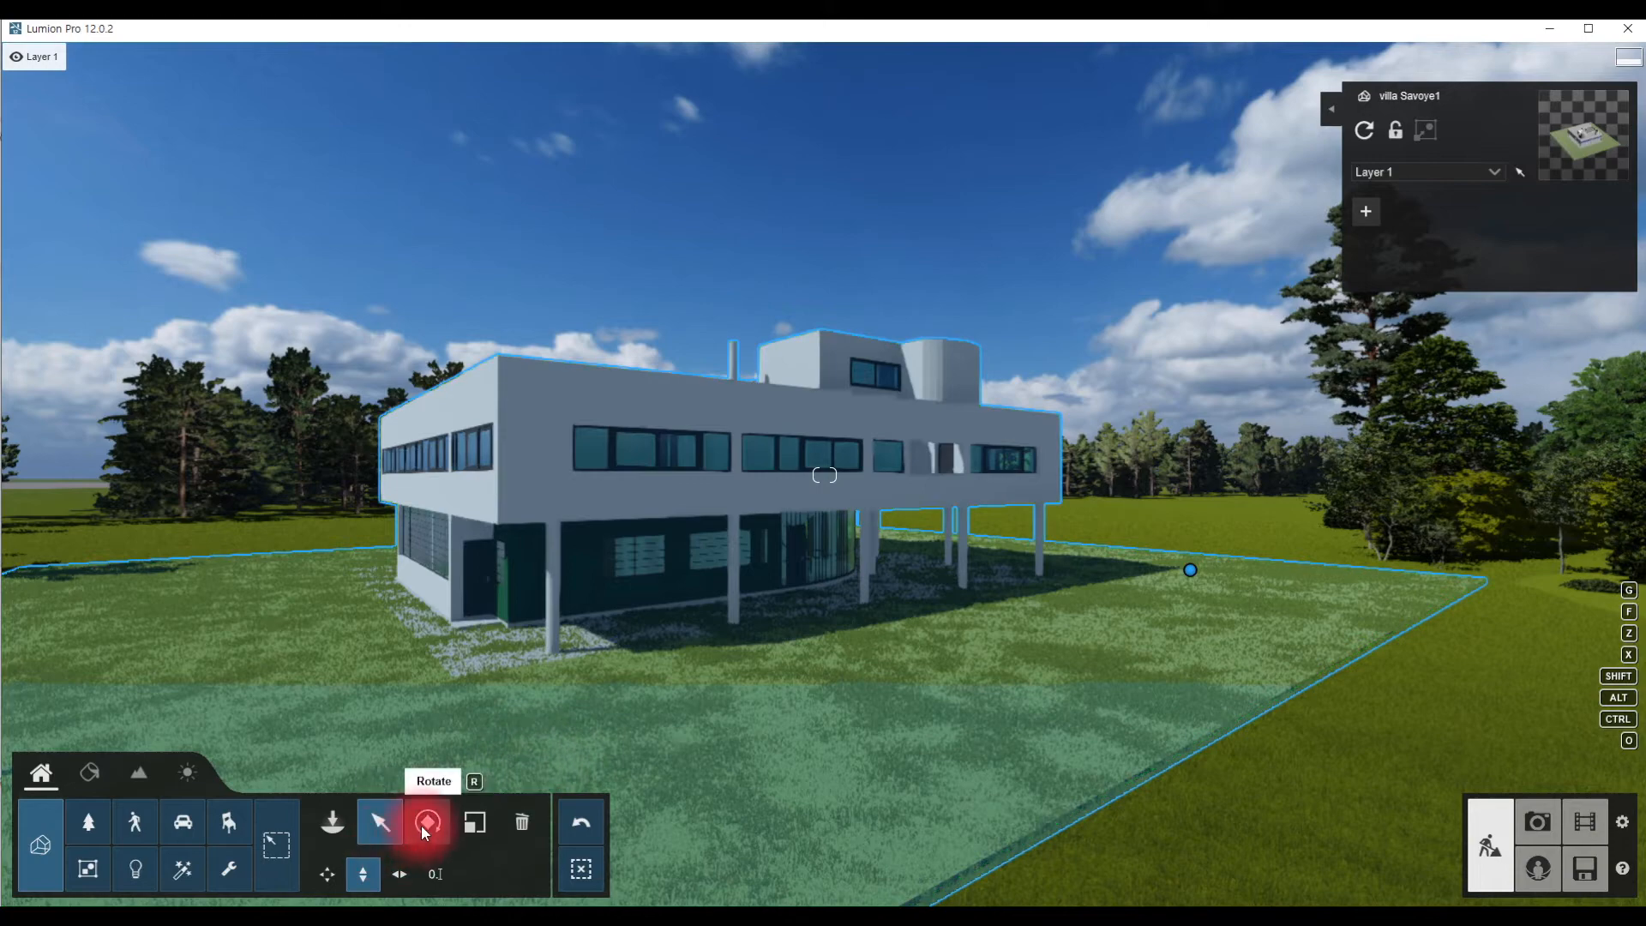
{"action": "left_click", "coordinate": [677, 831]}
{"action": "mouse_move", "coordinate": [710, 831]}
{"action": "left_mouse_down"}
{"action": "mouse_move", "coordinate": [672, 831]}
{"action": "mouse_move", "coordinate": [701, 833]}
{"action": "left_mouse_up"}
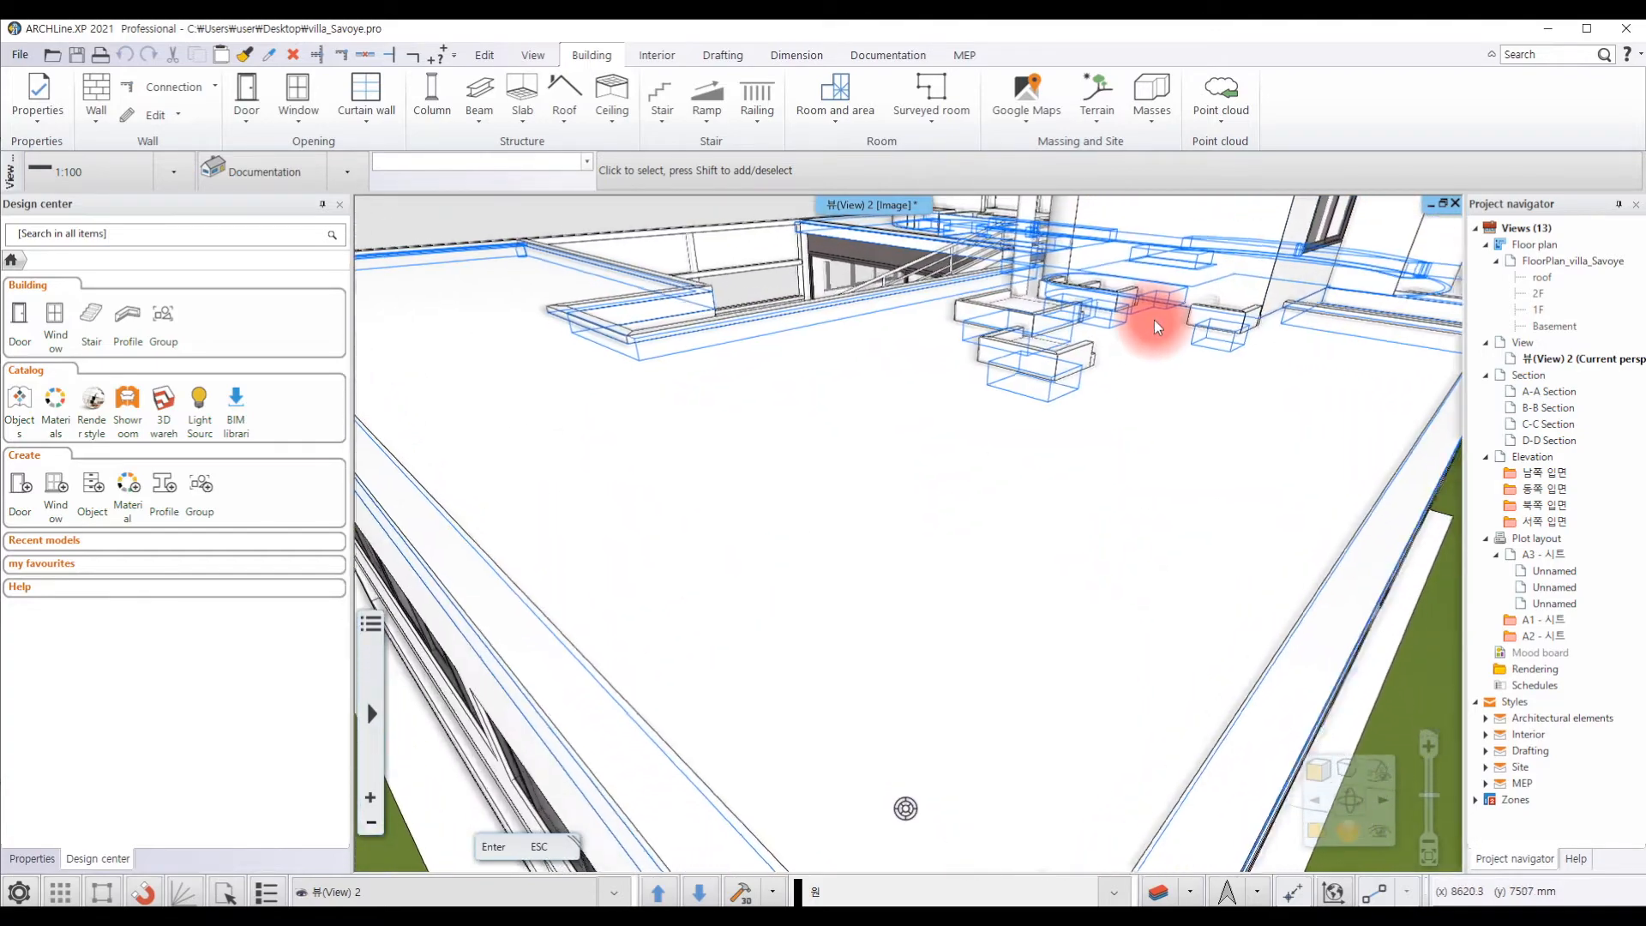
In ARCHLine.XP, draw a circle and an elongated rectangle beside it on the villa's flat open surface in the 3D view.
{"action": "left_click", "coordinate": [720, 56]}
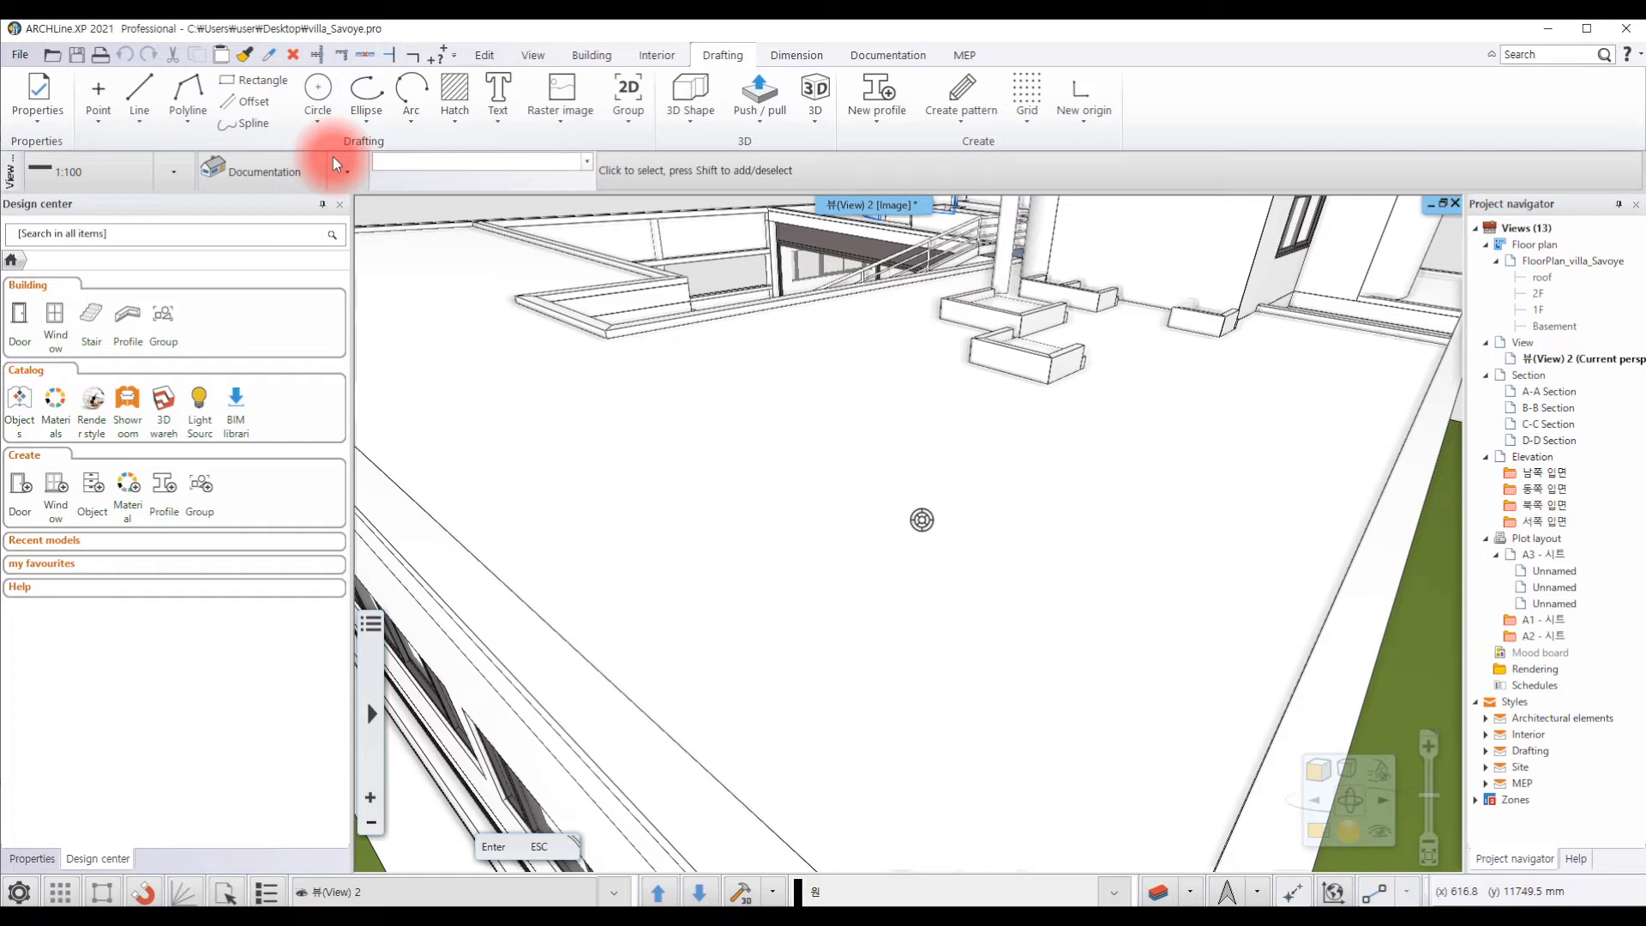
{"action": "left_click", "coordinate": [319, 94]}
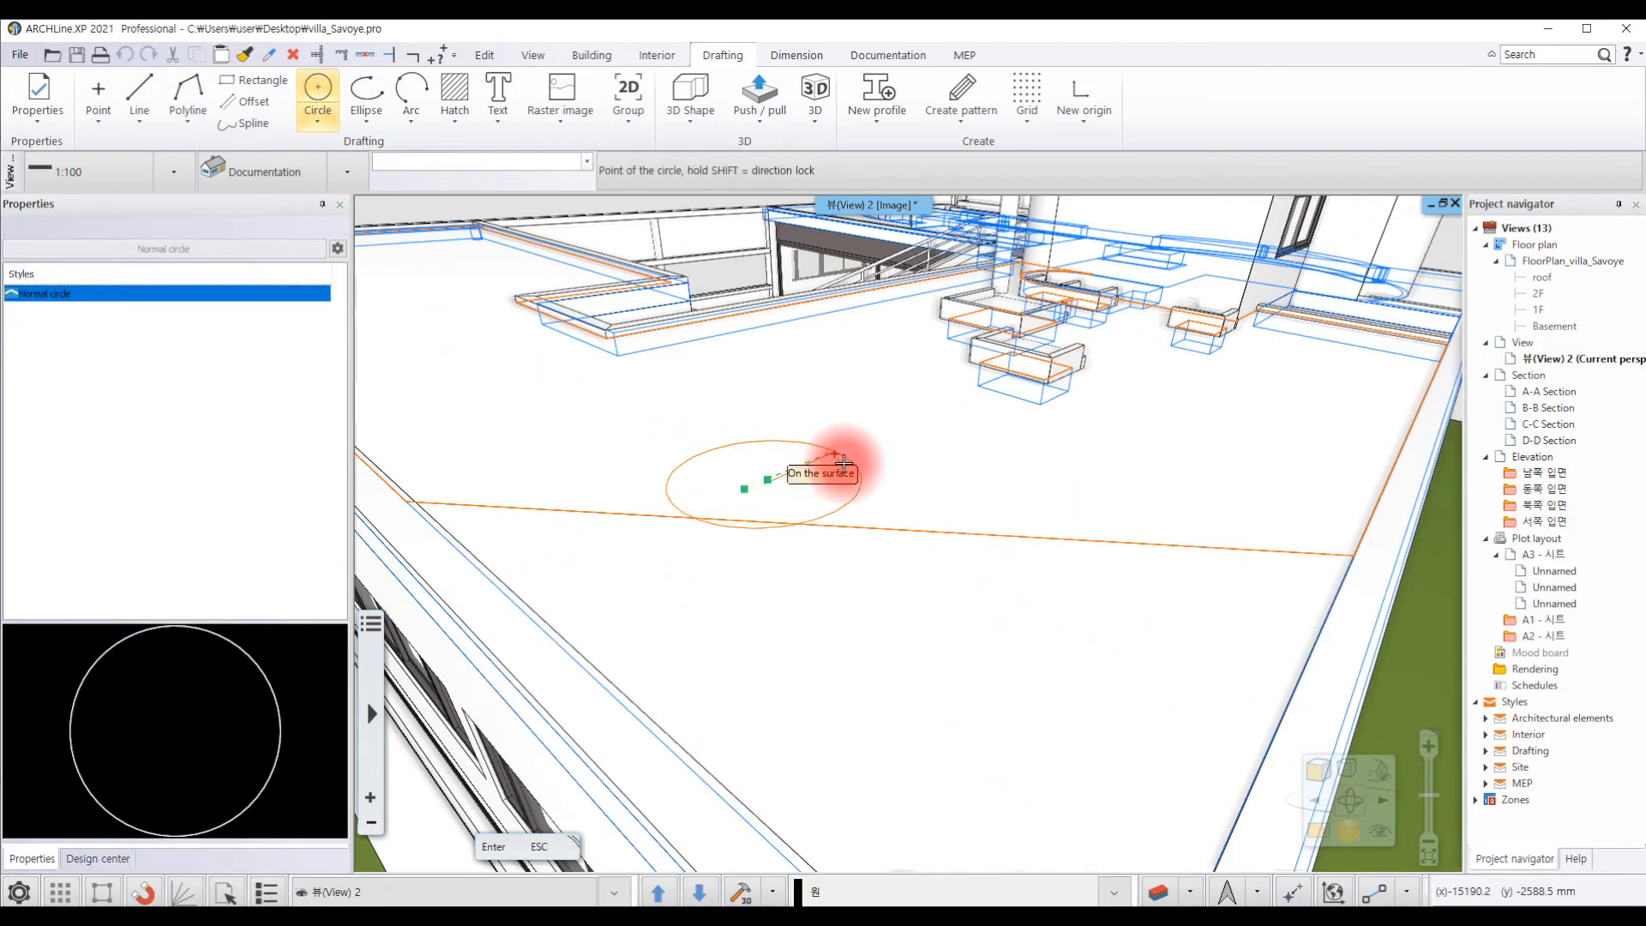
{"action": "left_click", "coordinate": [843, 463]}
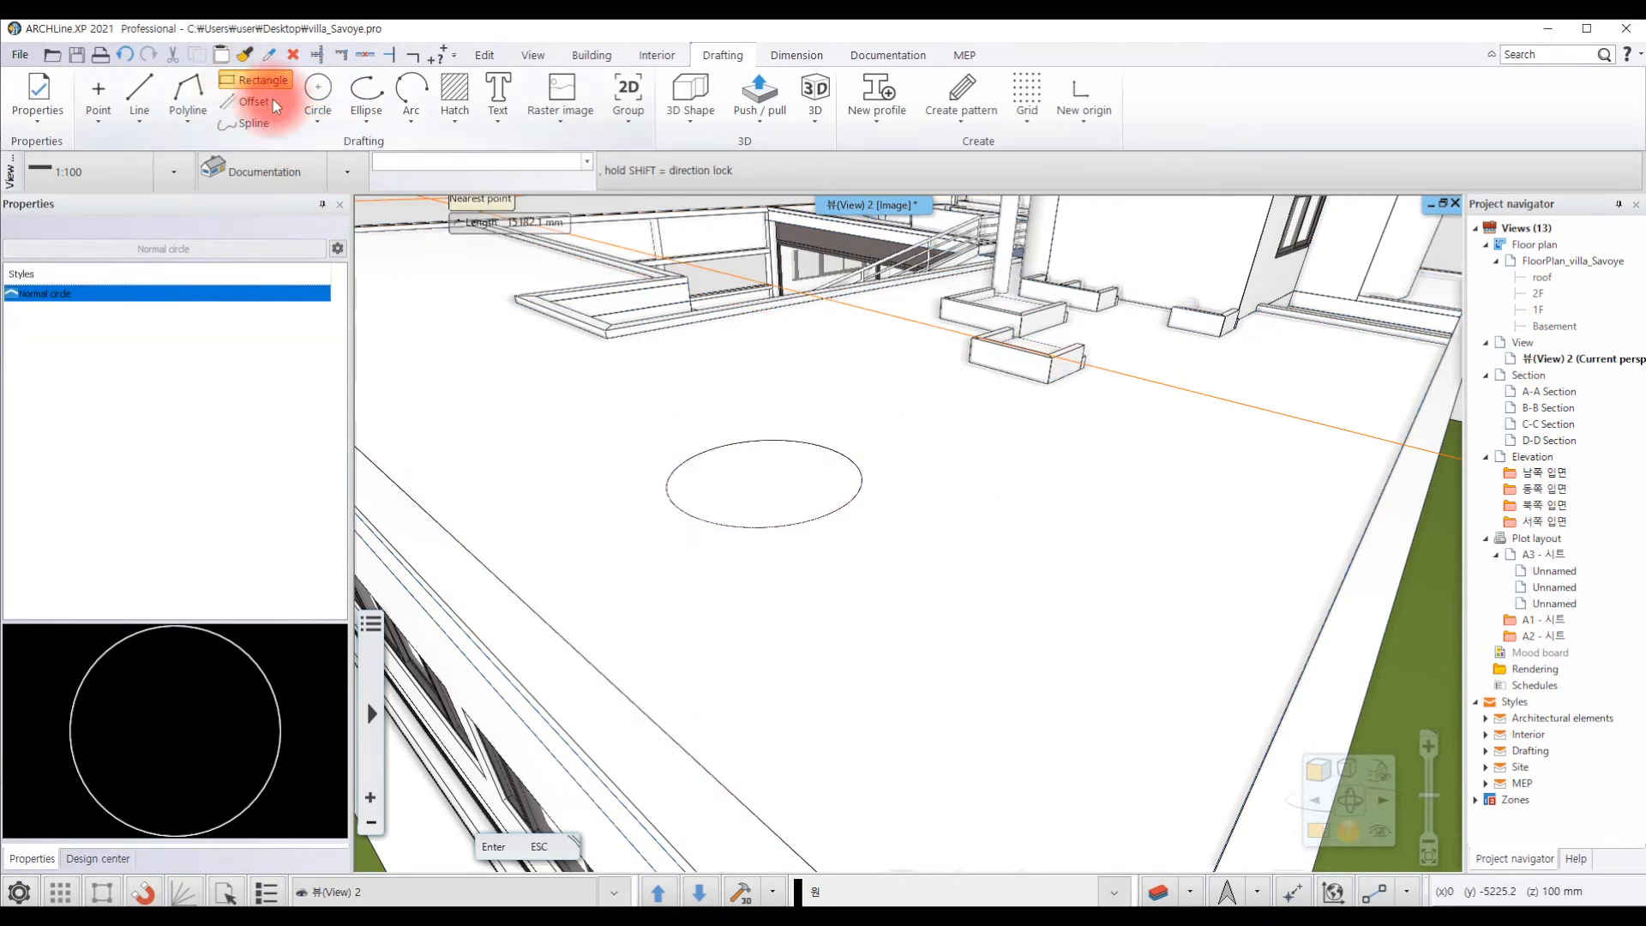
{"action": "left_click", "coordinate": [188, 90]}
{"action": "left_click", "coordinate": [837, 621]}
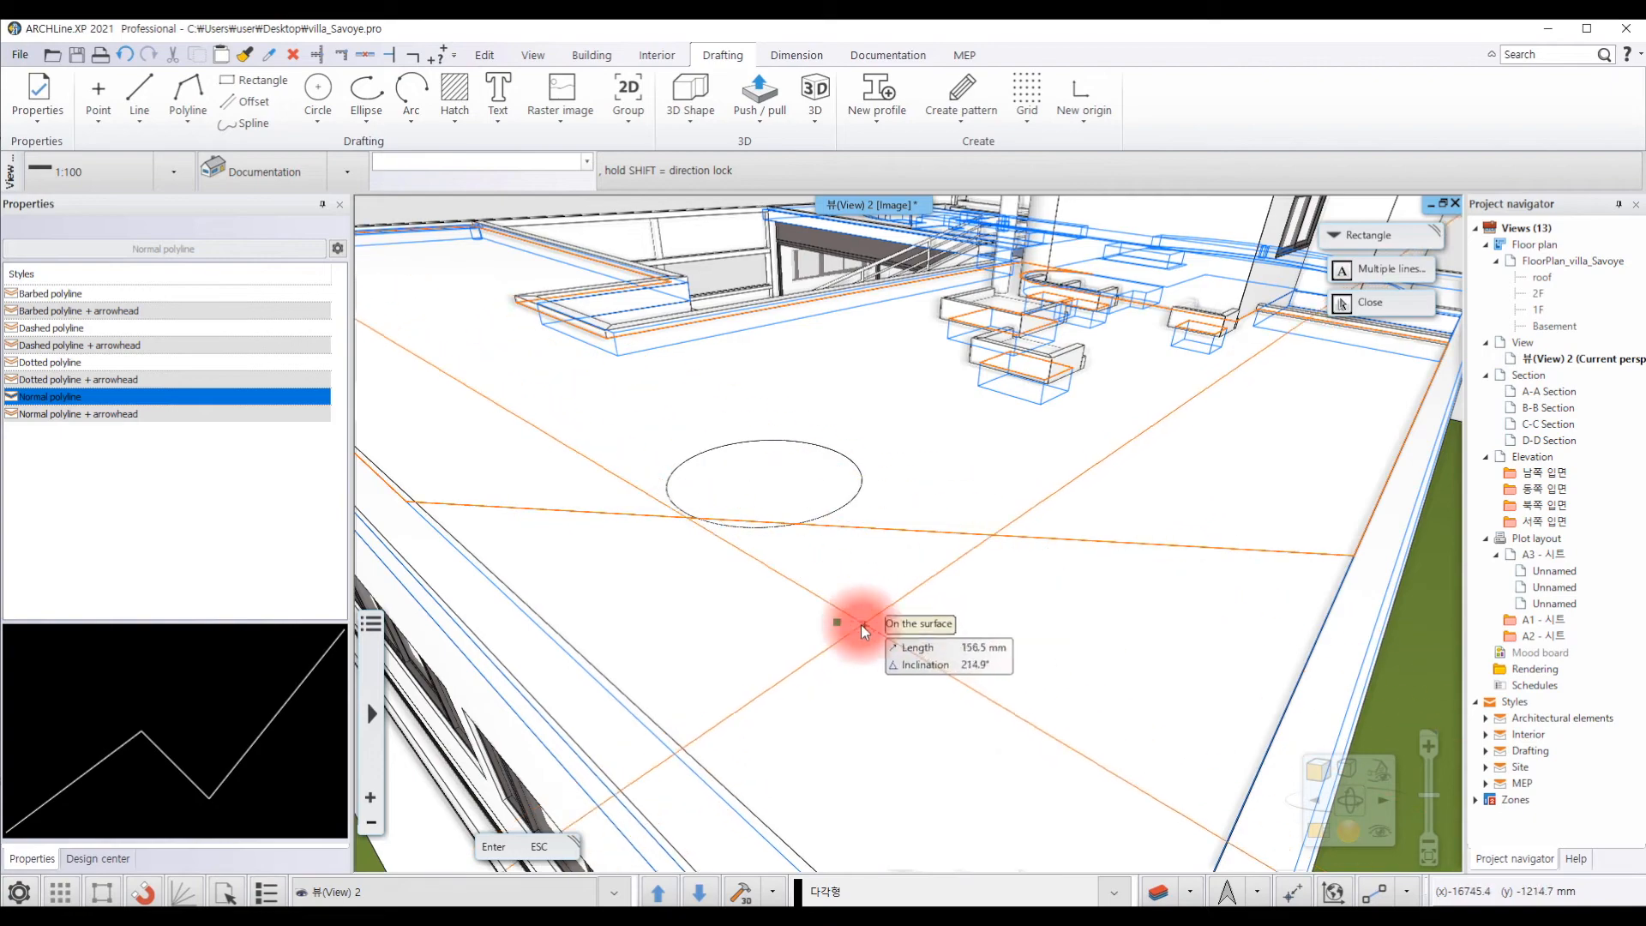
{"action": "left_click", "coordinate": [1157, 487]}
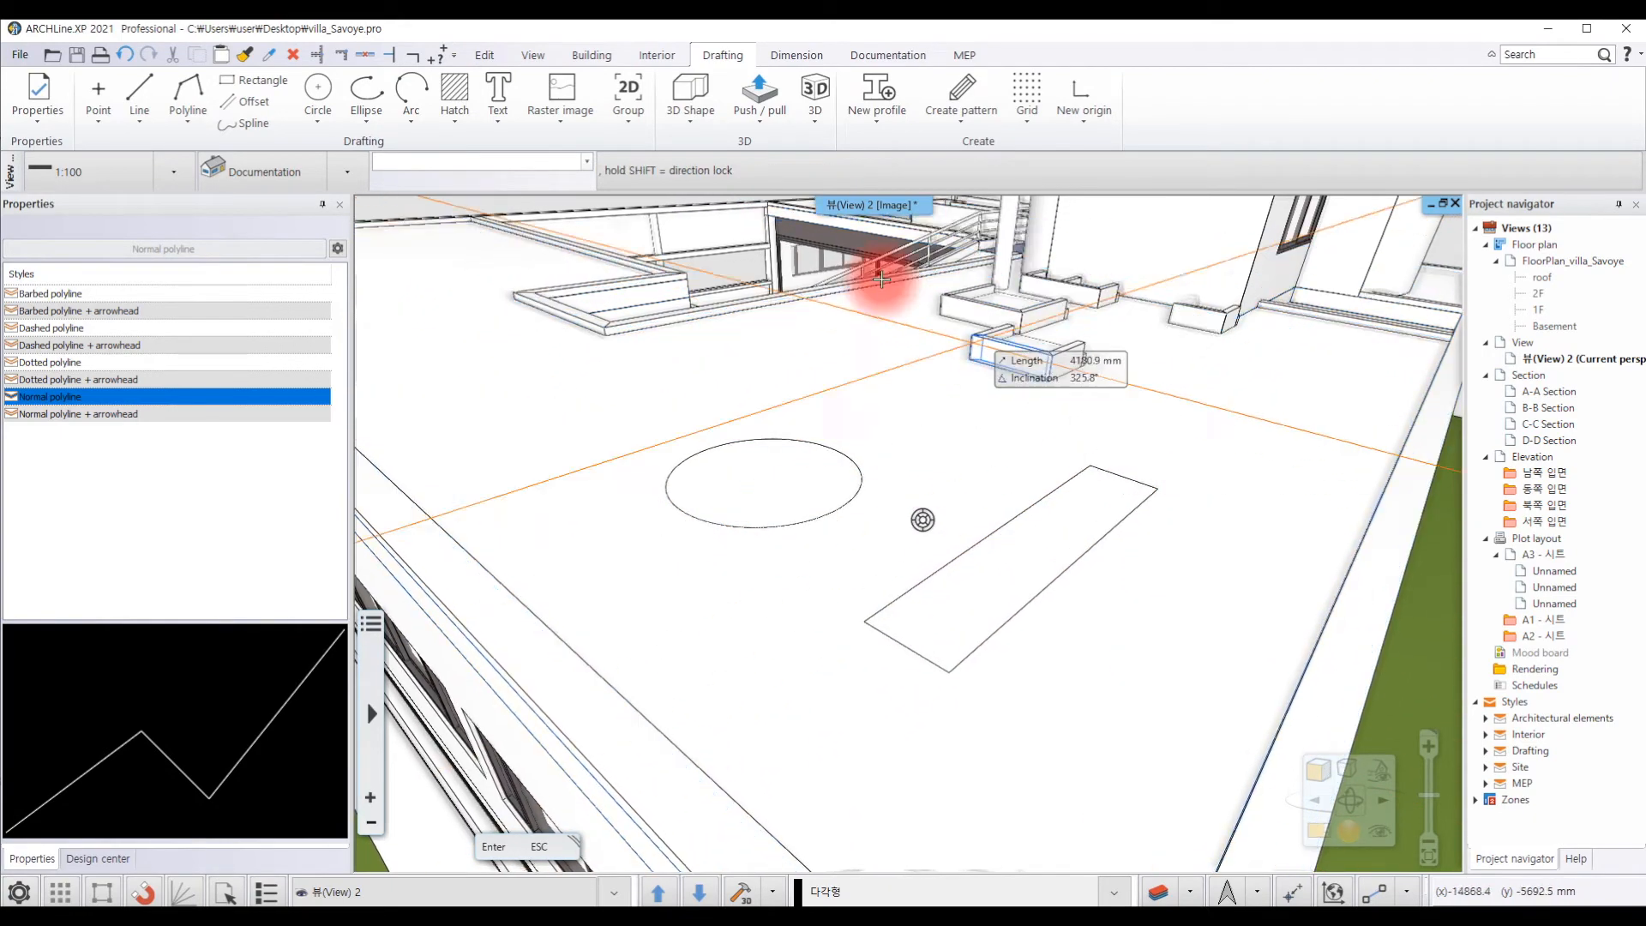
Extrude the circle upward by 1000 mm into a cylinder with Push / pull.
{"action": "left_click", "coordinate": [758, 93]}
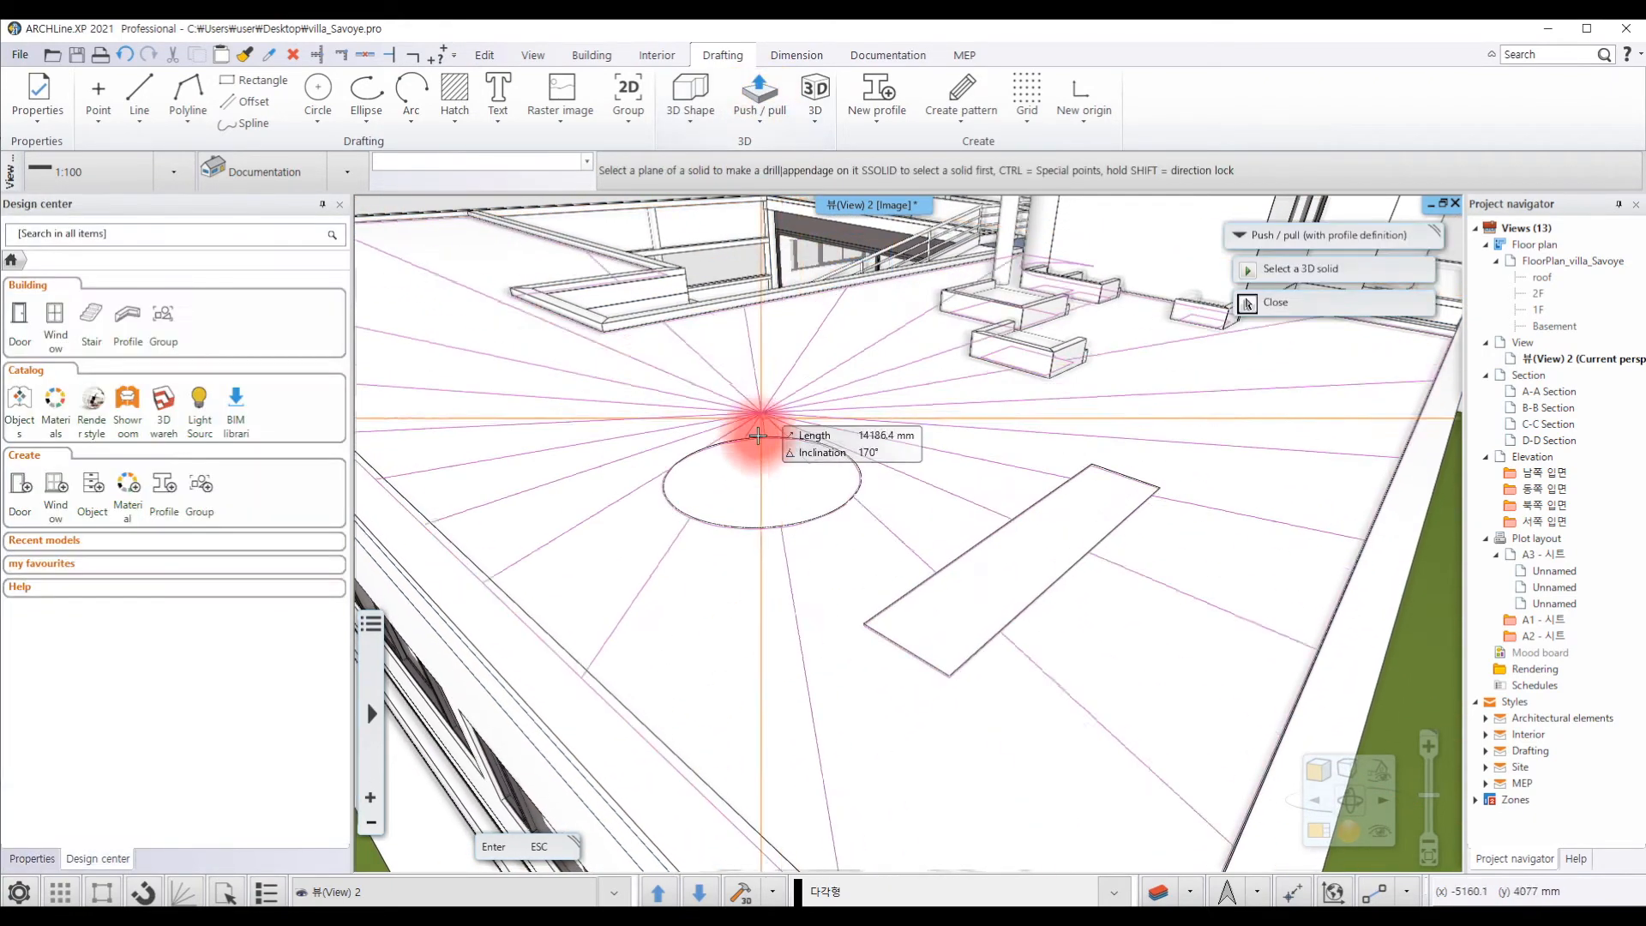
{"action": "left_click", "coordinate": [758, 436]}
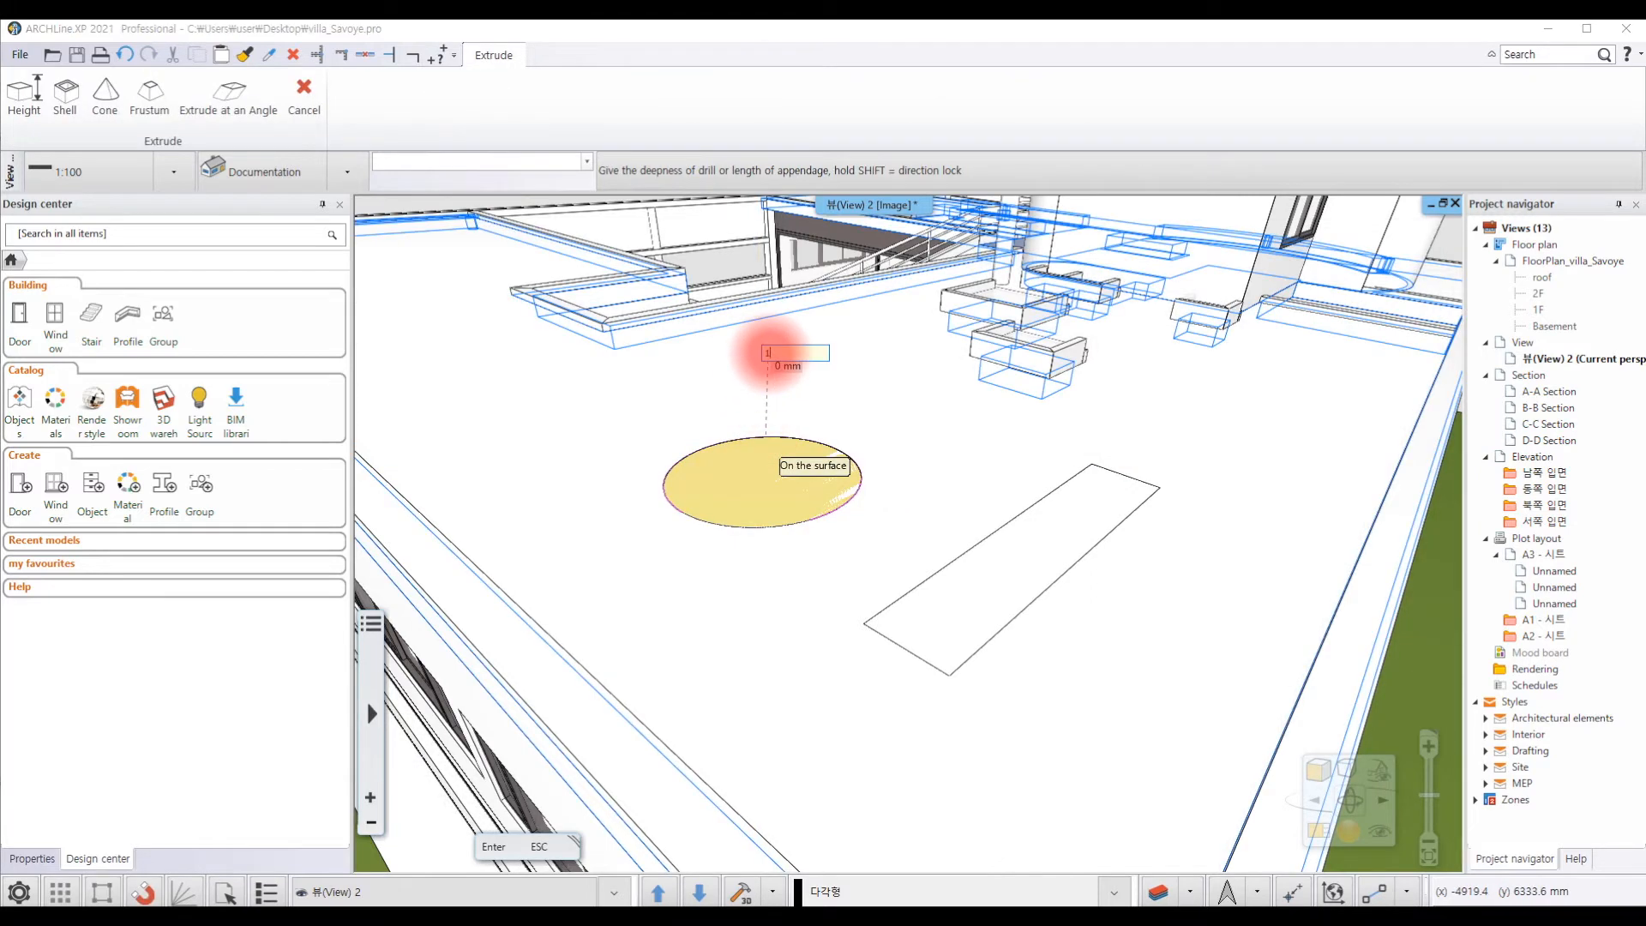
{"action": "type", "text": "1000"}
{"action": "key", "text": "Return"}
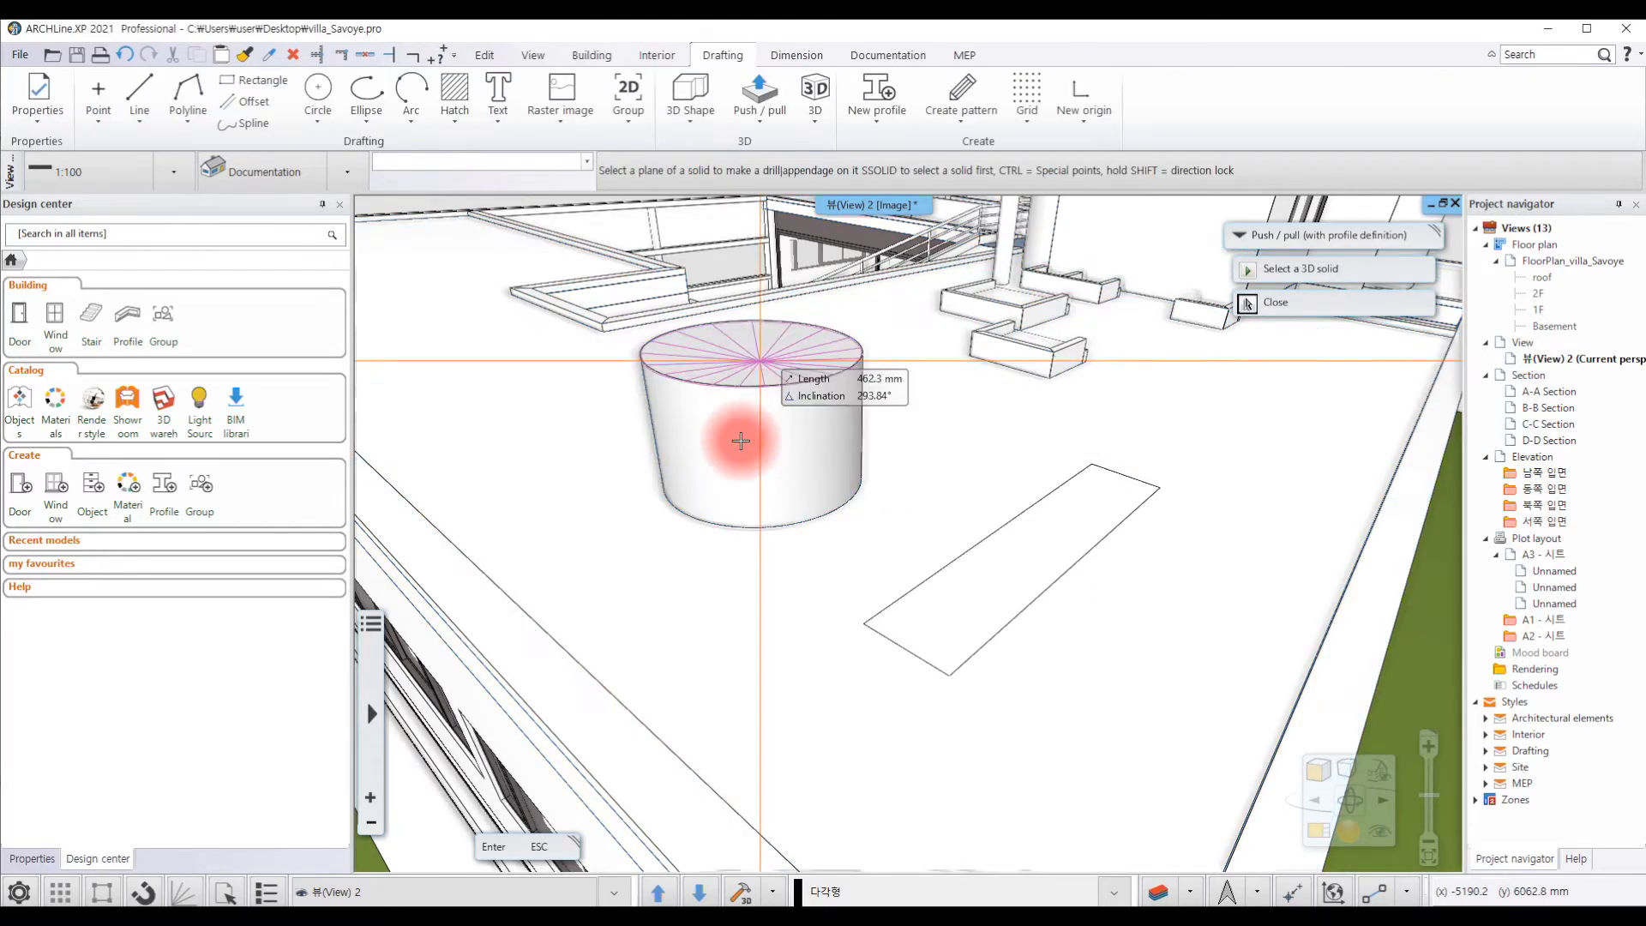
{"action": "key", "text": "Escape"}
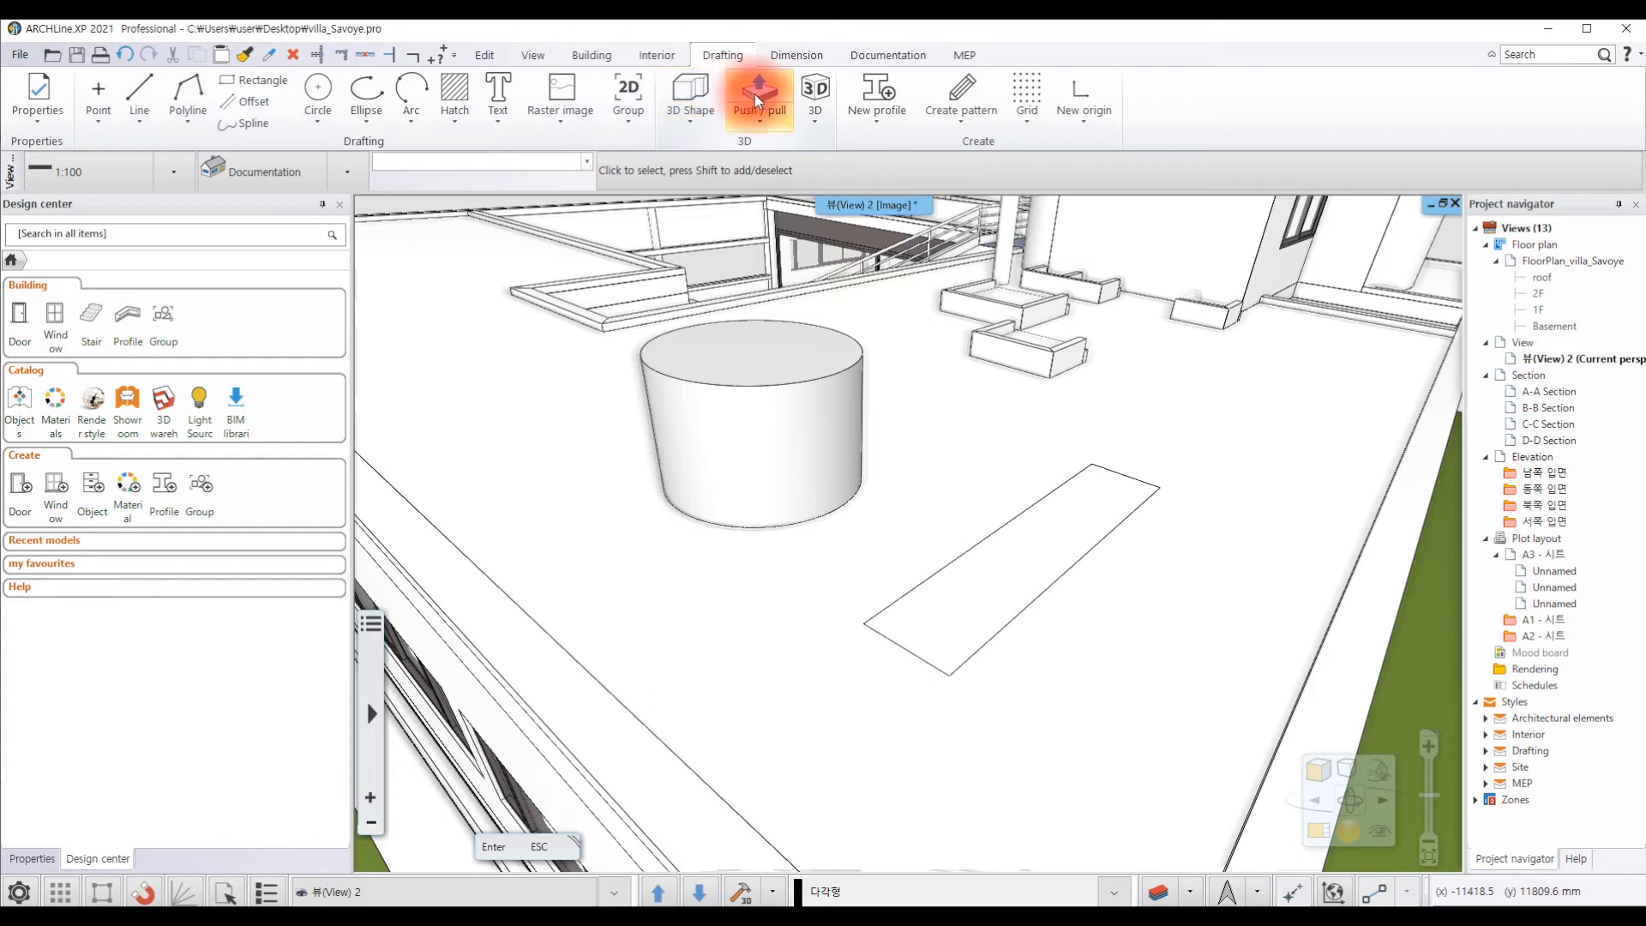
Extrude the rectangle upward with Push / pull into a box taller than the cylinder.
{"action": "left_click", "coordinate": [759, 97]}
{"action": "left_click", "coordinate": [1065, 522]}
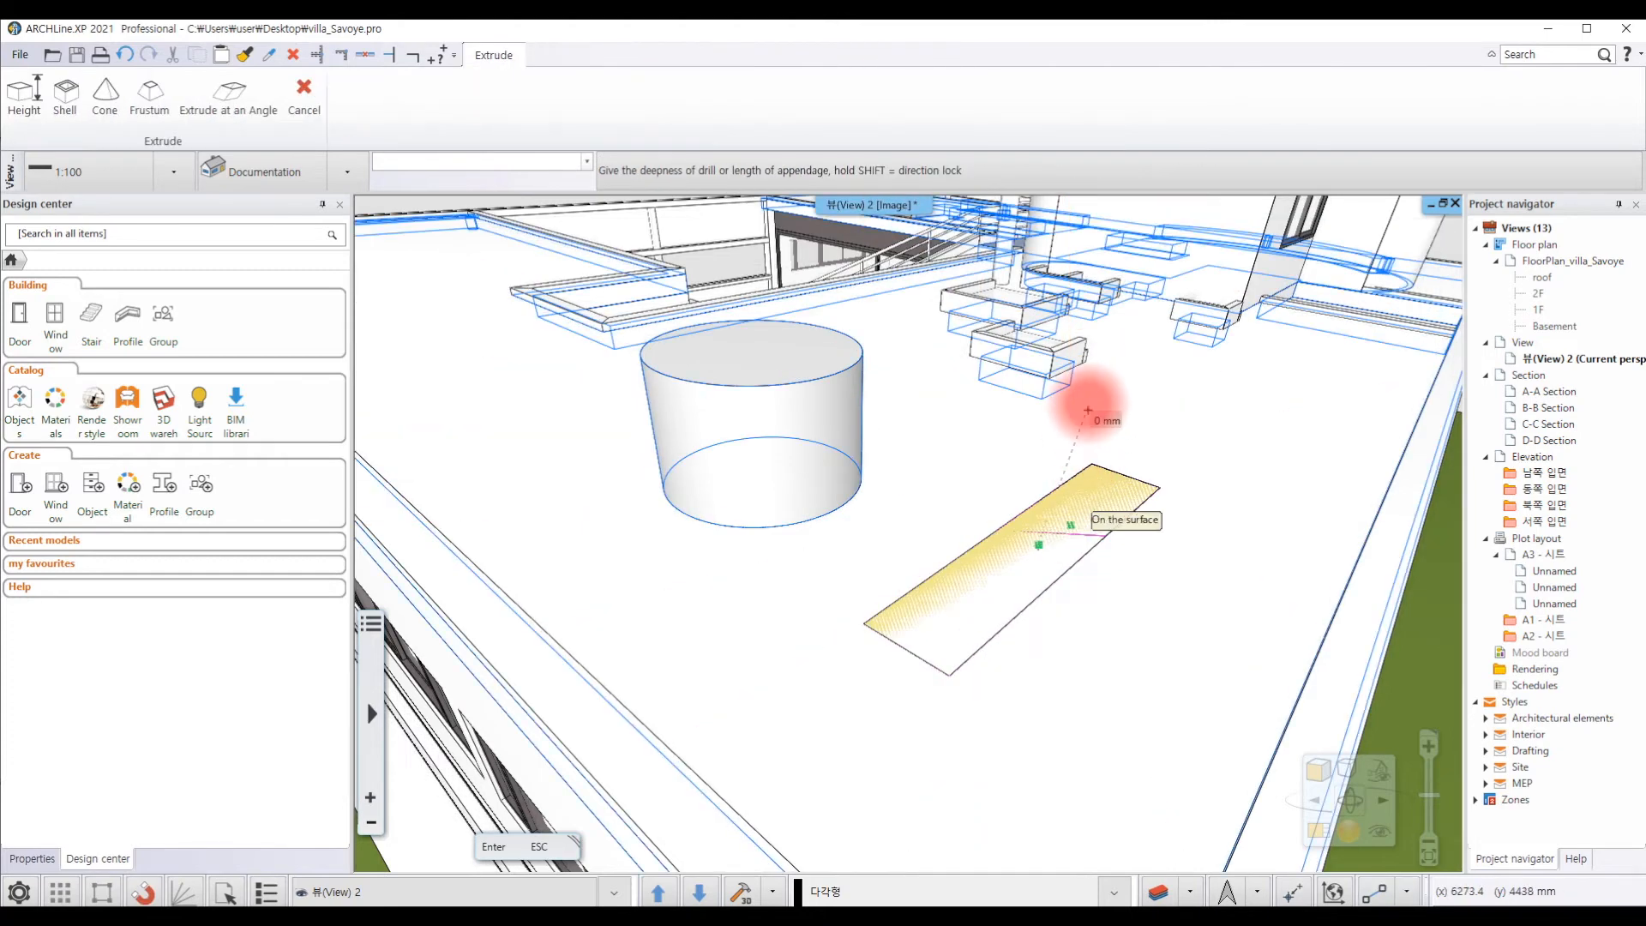
{"action": "type", "text": "150"}
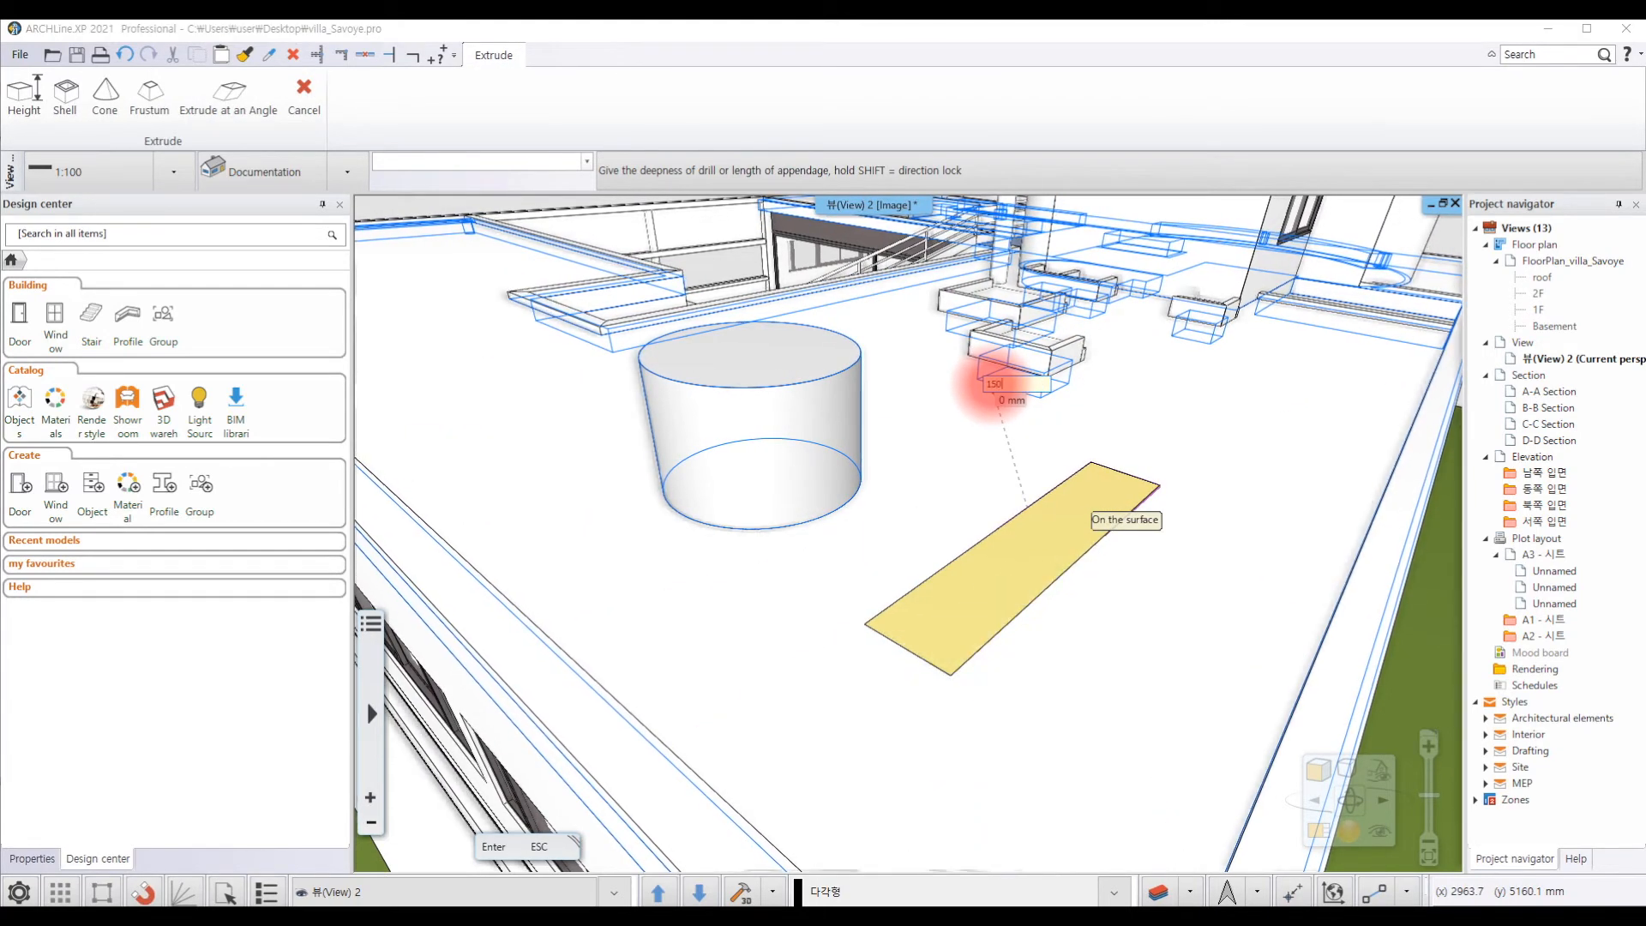
{"action": "left_click", "coordinate": [991, 386]}
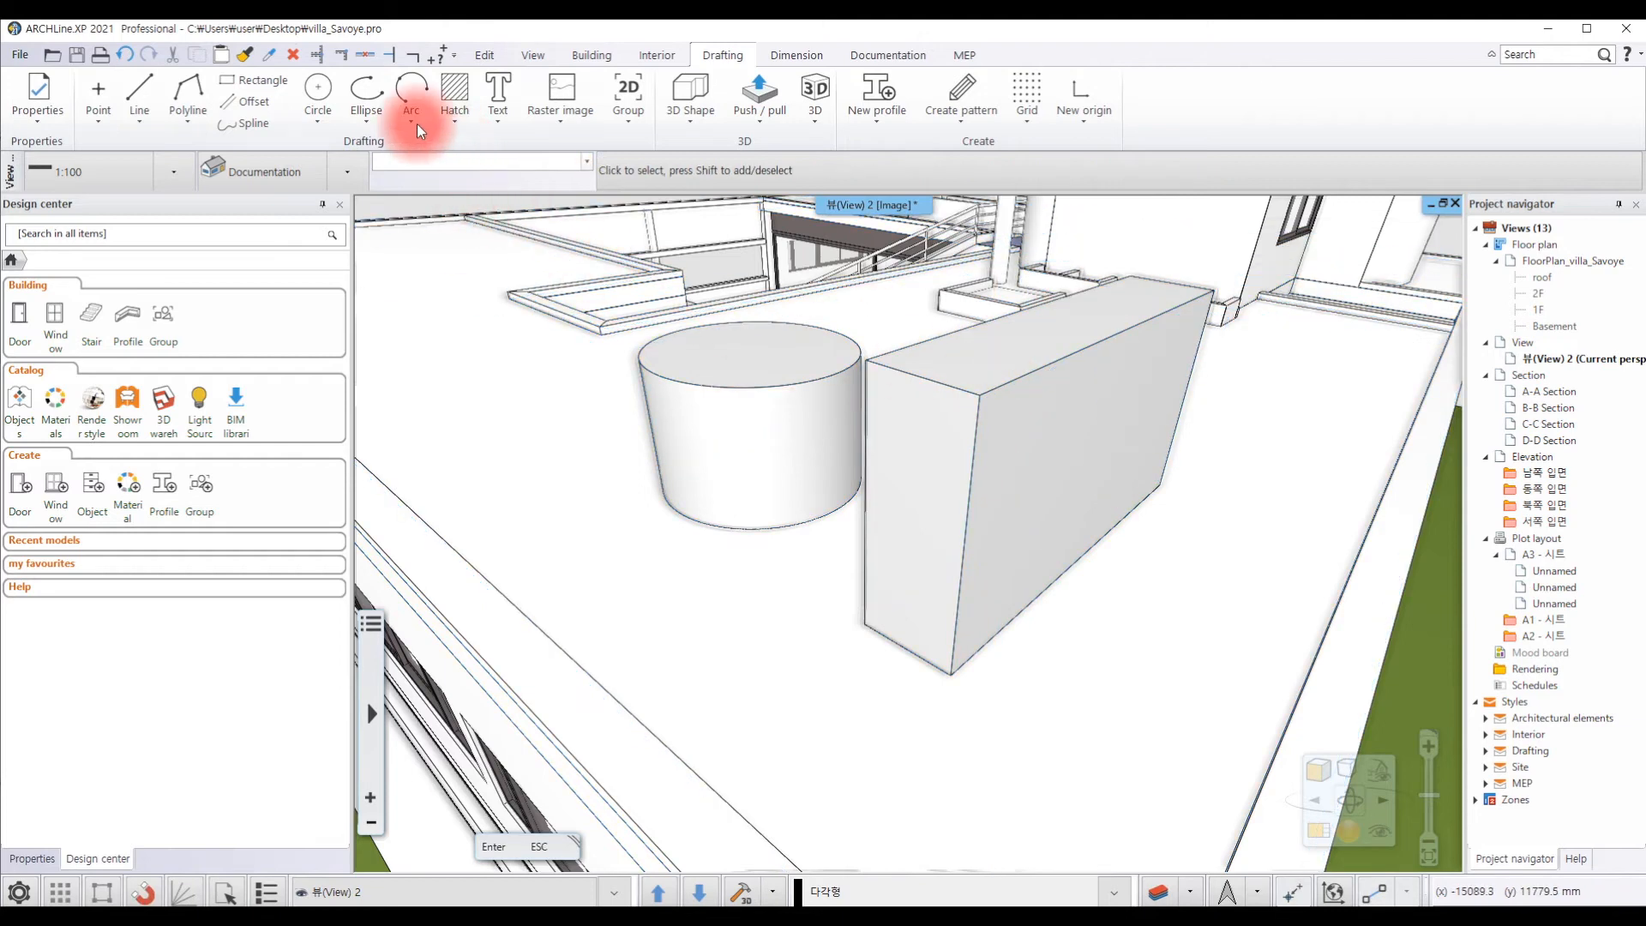
Draw a circle on the box's large side face and push it through the box's full thickness to cut a round hole.
{"action": "left_click", "coordinate": [319, 93]}
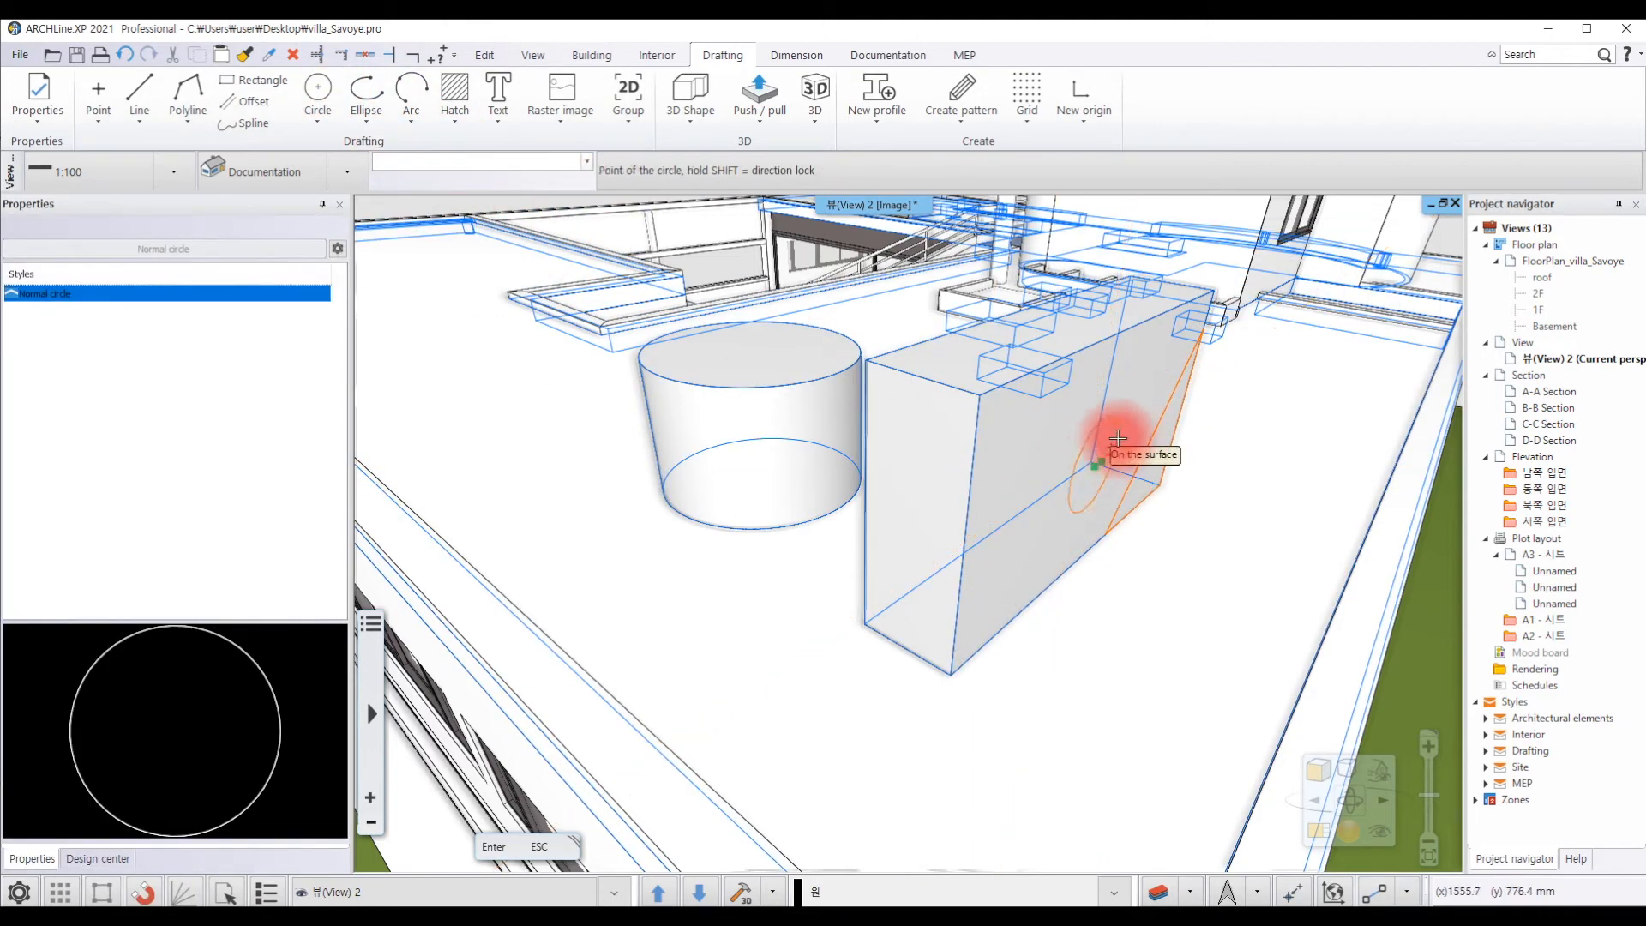
{"action": "left_click", "coordinate": [1122, 430]}
{"action": "left_click", "coordinate": [705, 109]}
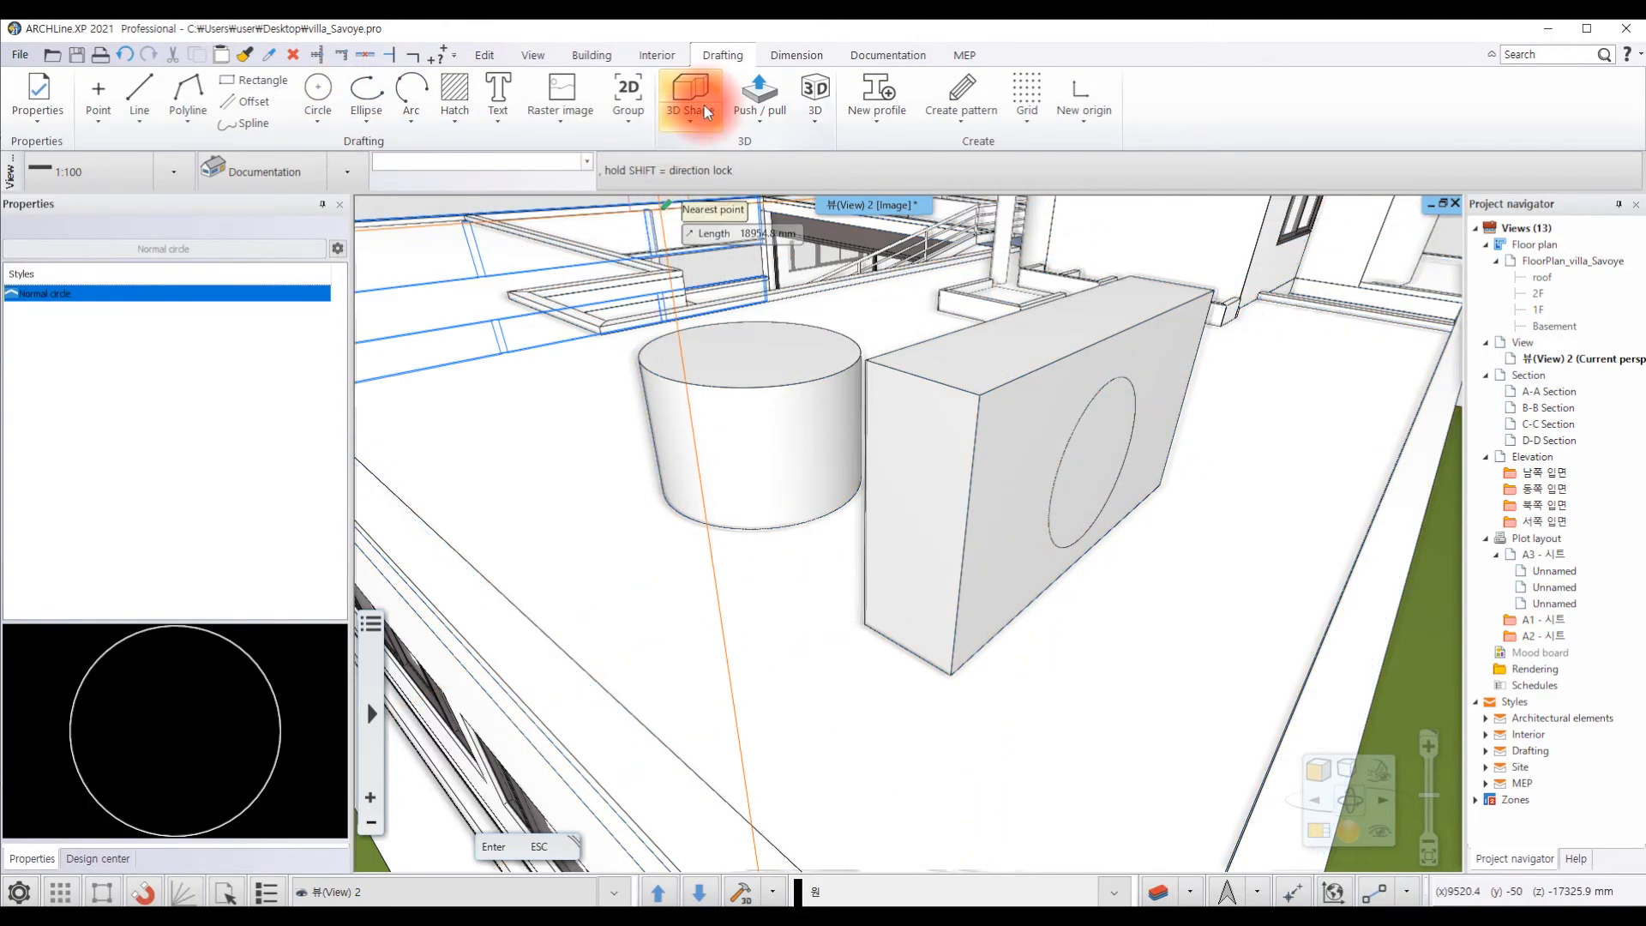
{"action": "left_click", "coordinate": [760, 94]}
{"action": "left_click", "coordinate": [1097, 523]}
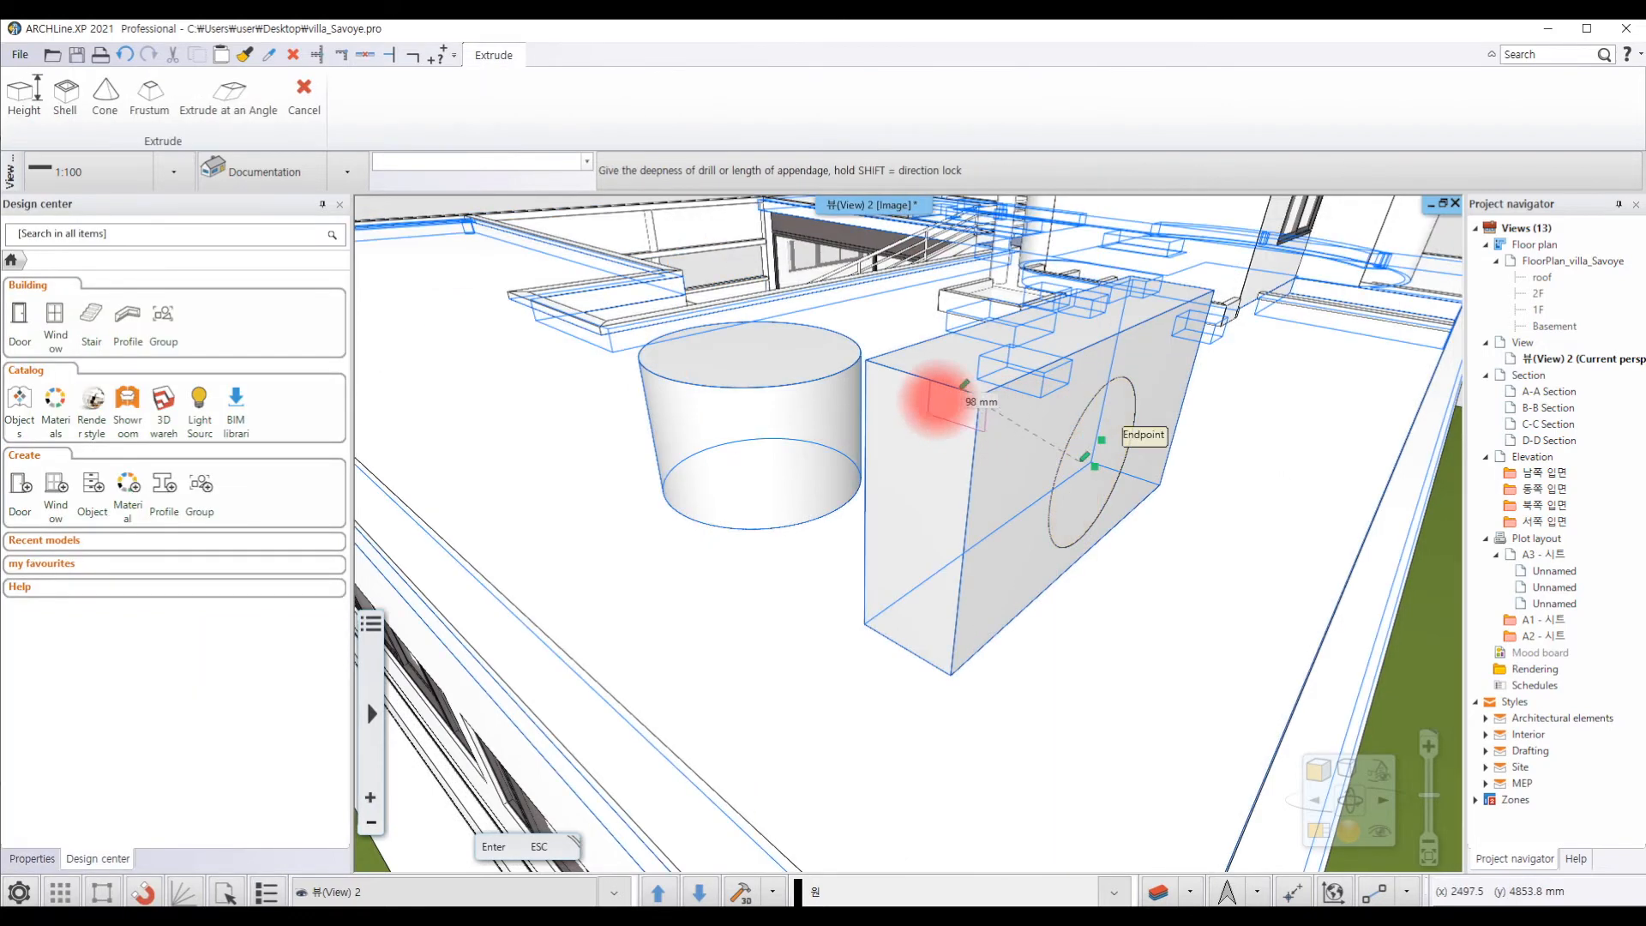
{"action": "left_click", "coordinate": [900, 351]}
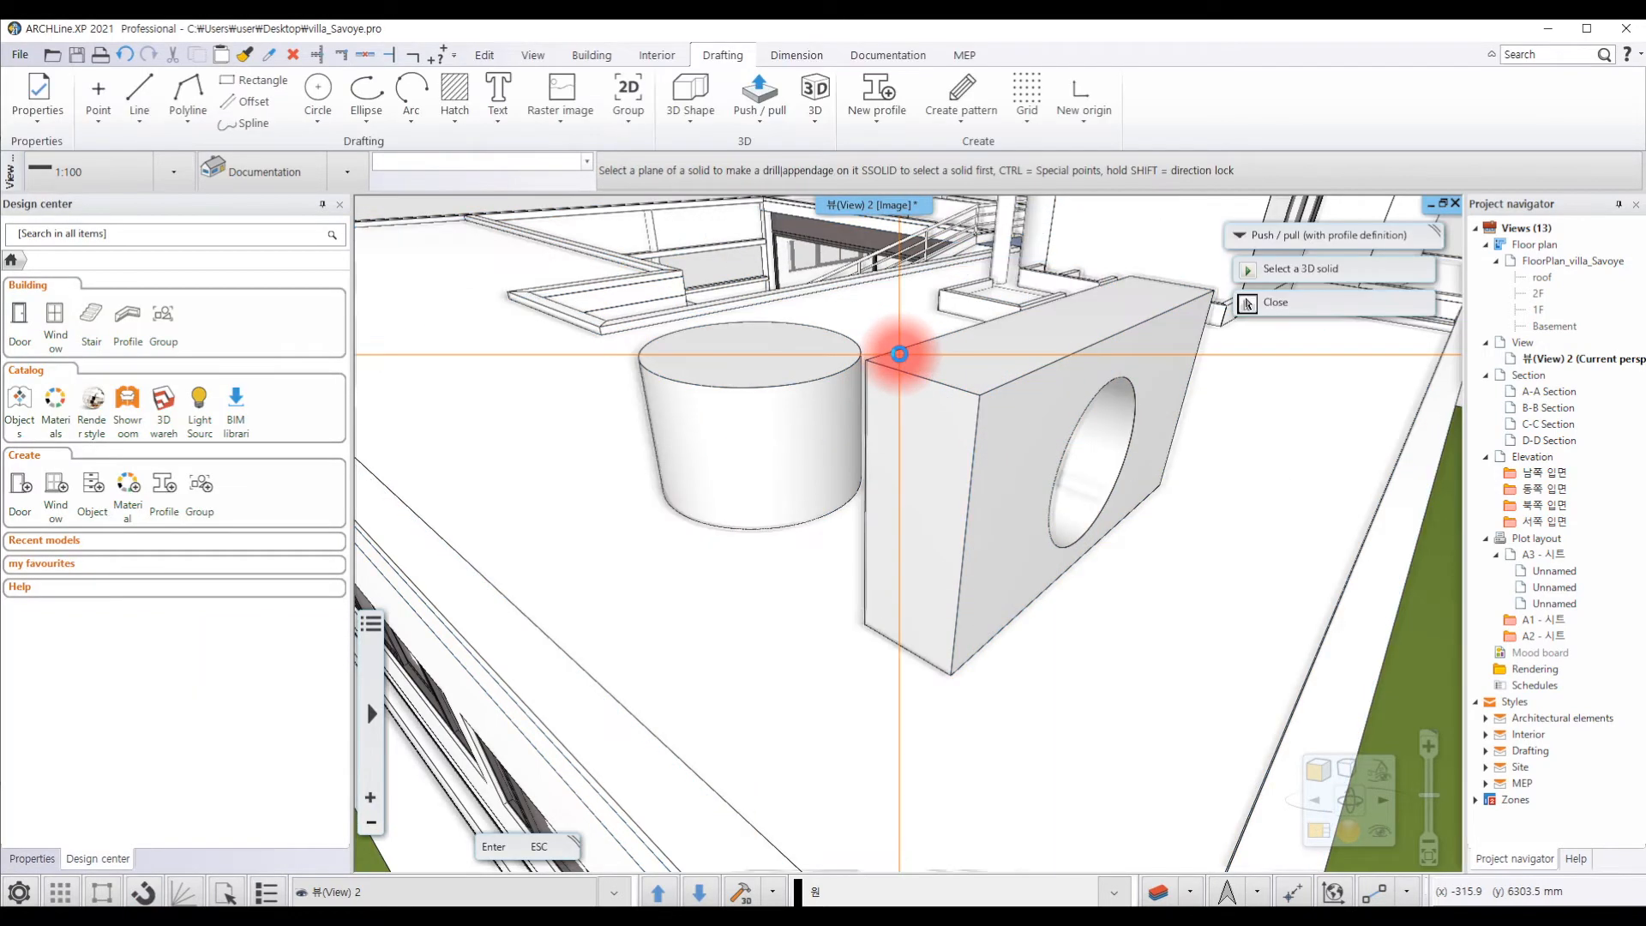
{"action": "key", "text": "Escape"}
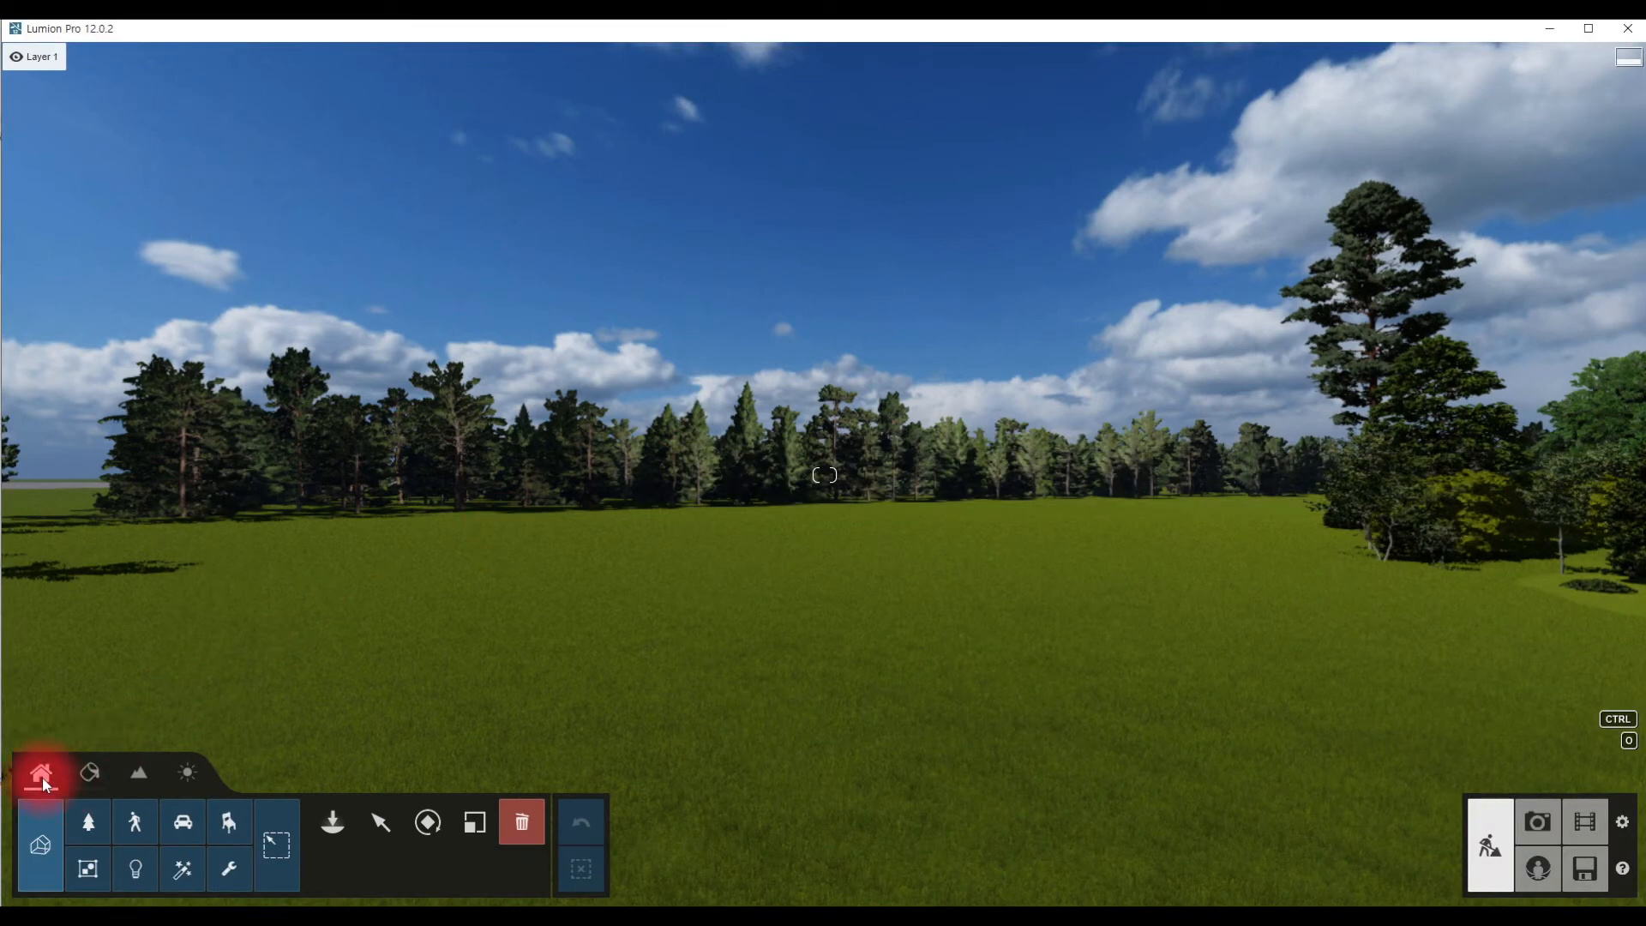
In Lumion, import villa_Savoye.skp from the Desktop as villa_Savoye1 in the carpenterA category folder, without edges or lines.
{"action": "left_click", "coordinate": [333, 821]}
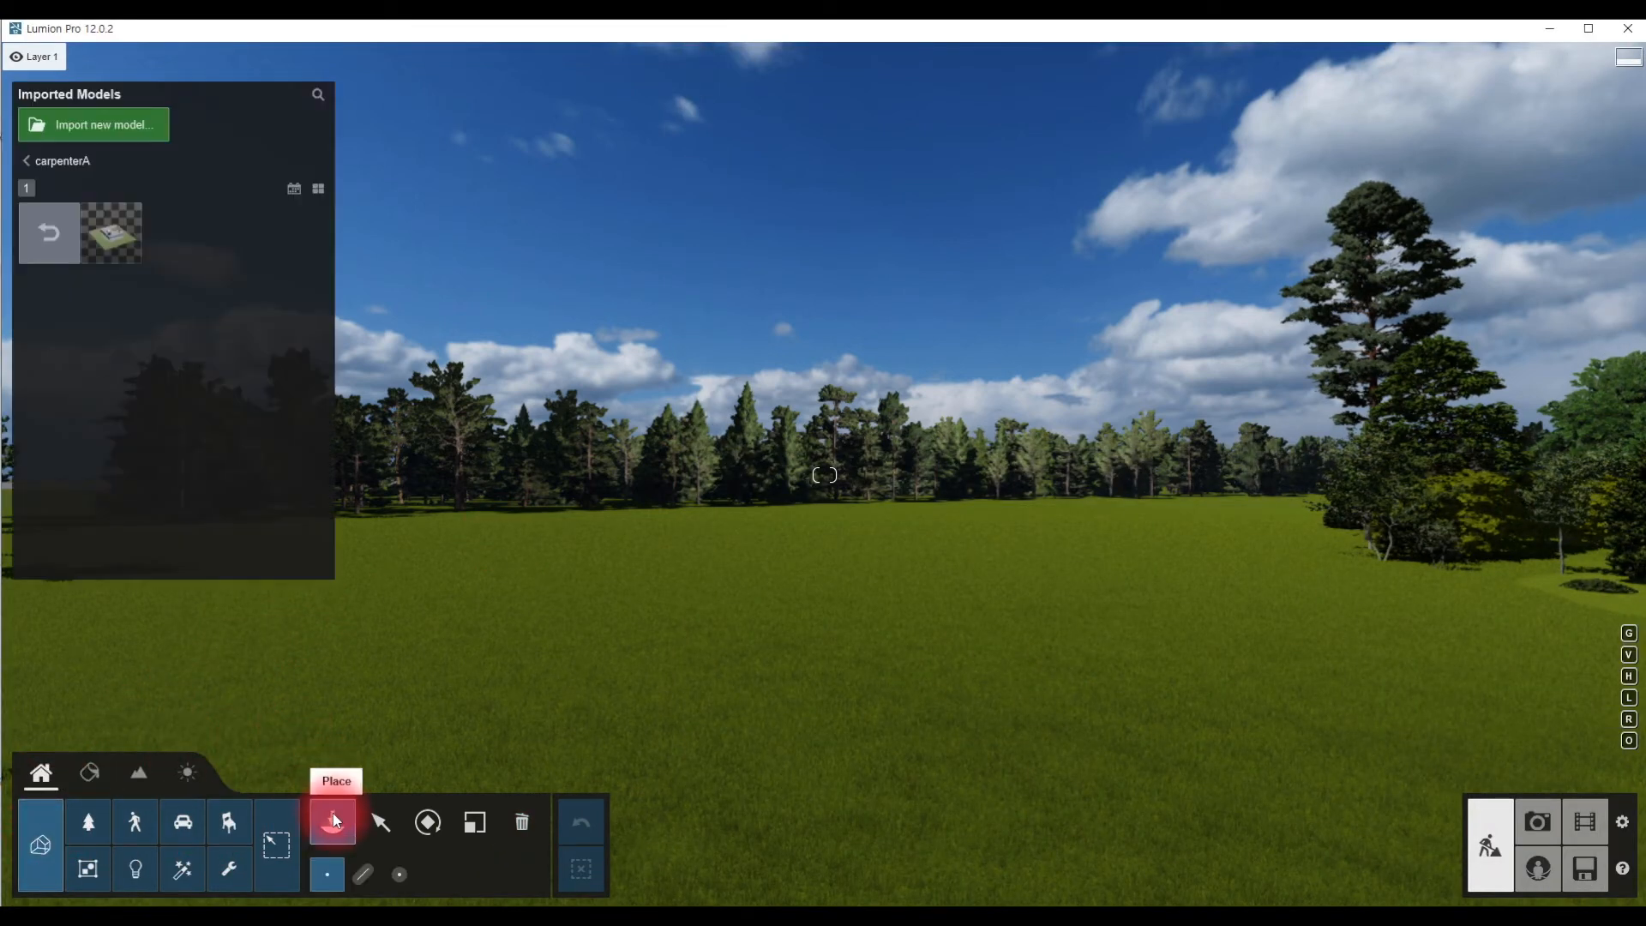
{"action": "left_click", "coordinate": [84, 129]}
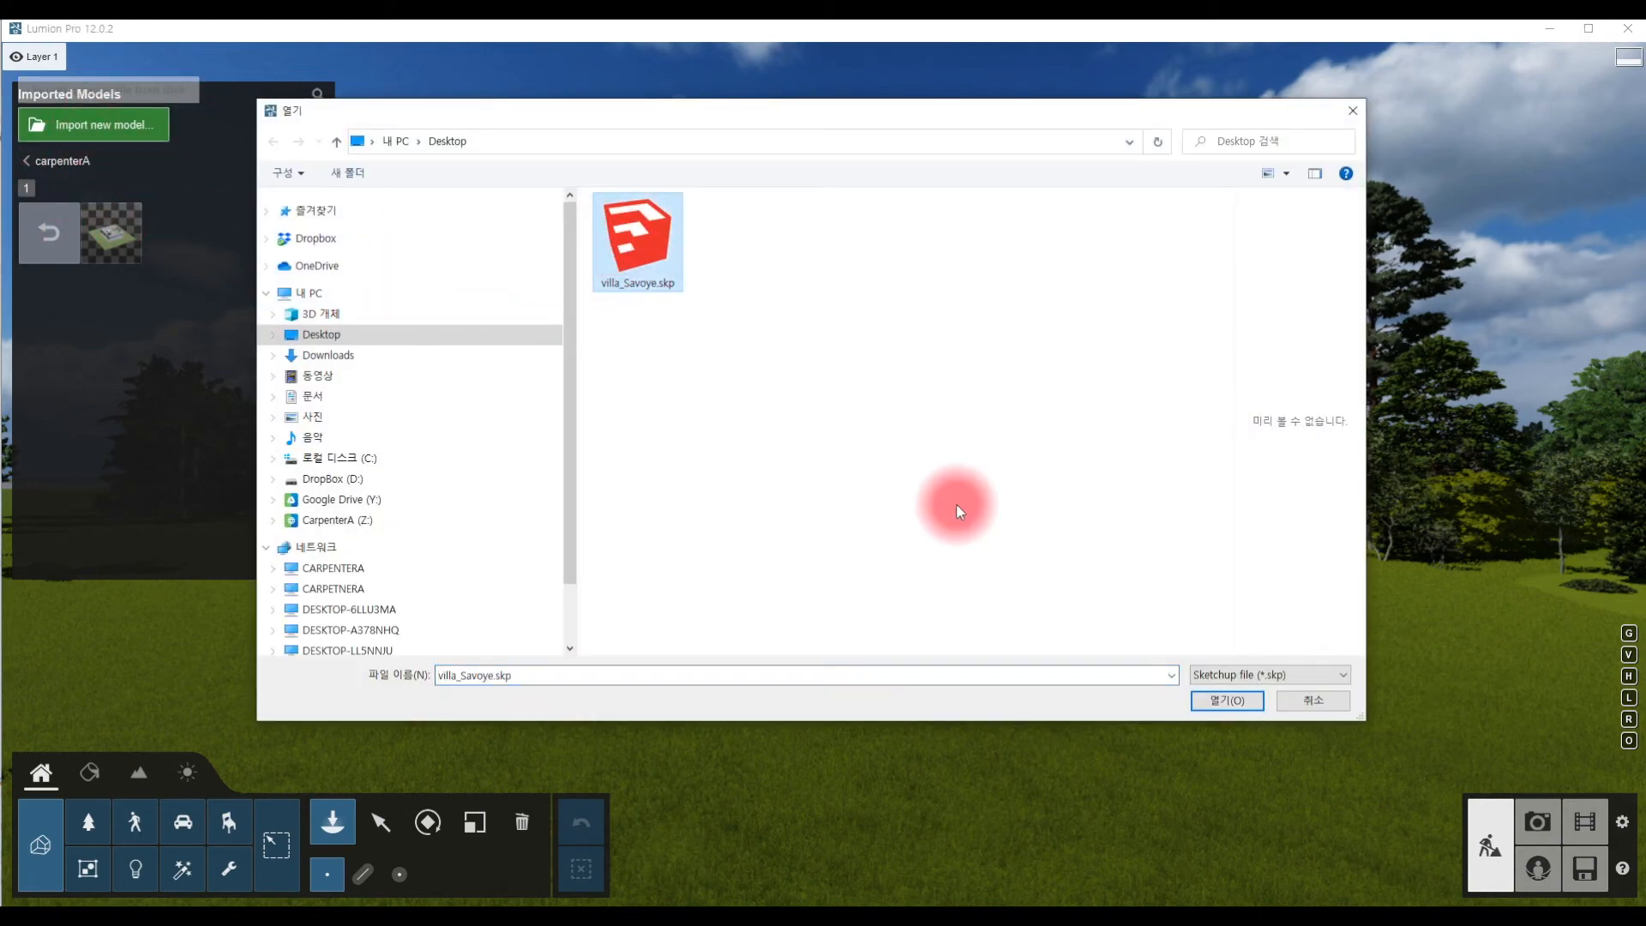
{"action": "left_click", "coordinate": [1234, 701]}
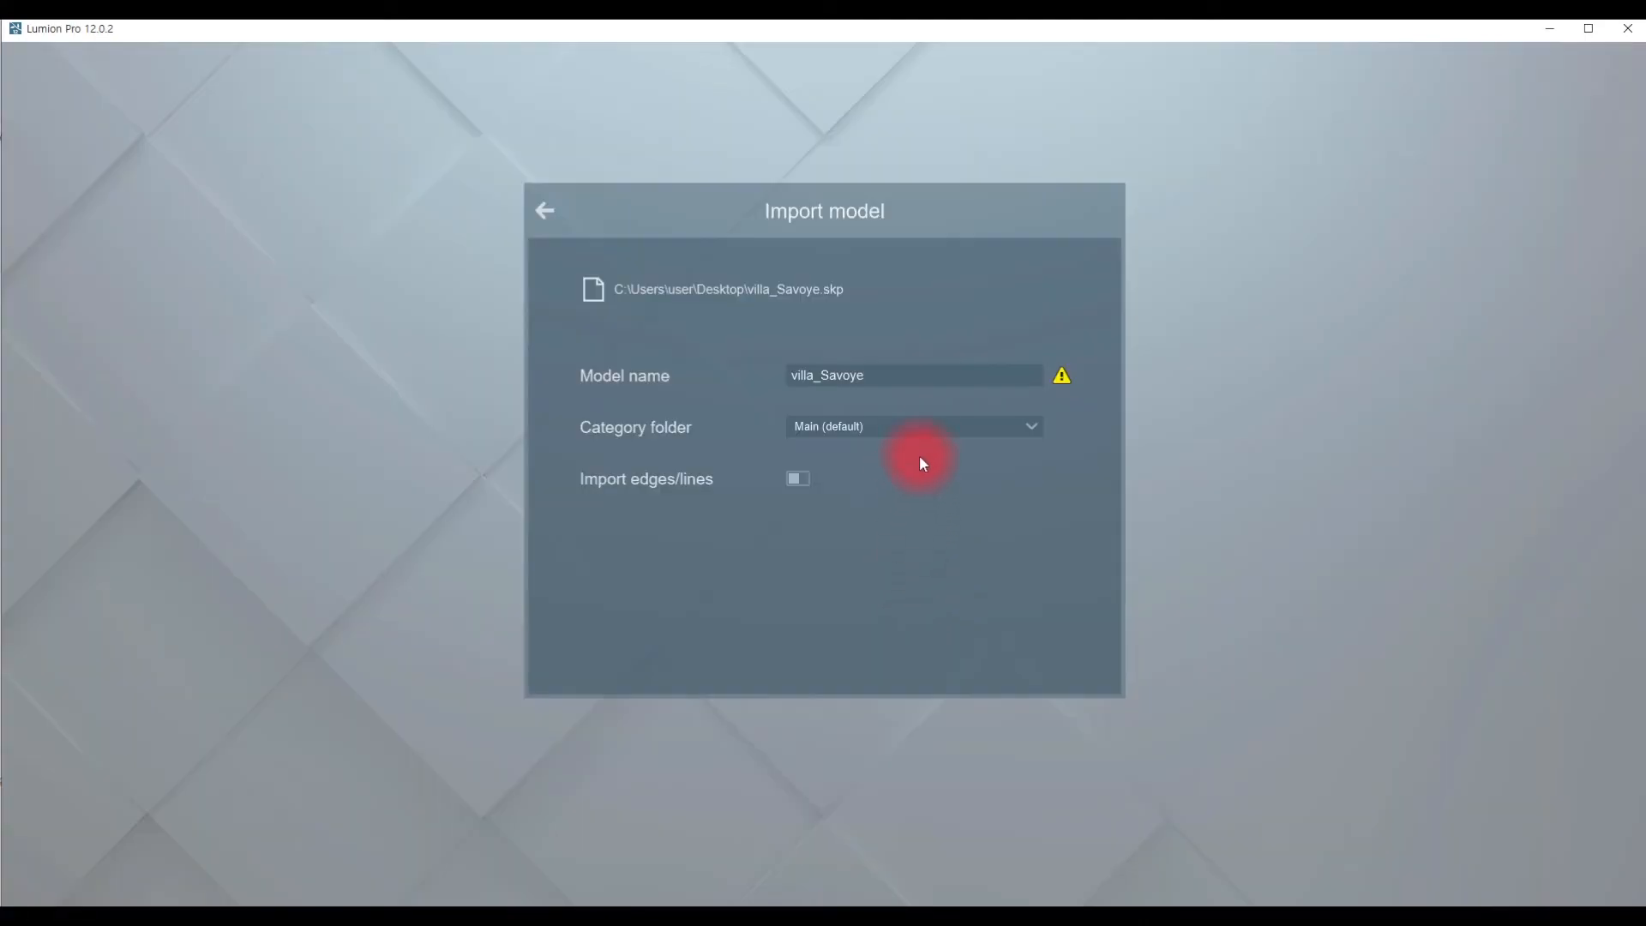
{"action": "left_click", "coordinate": [918, 429]}
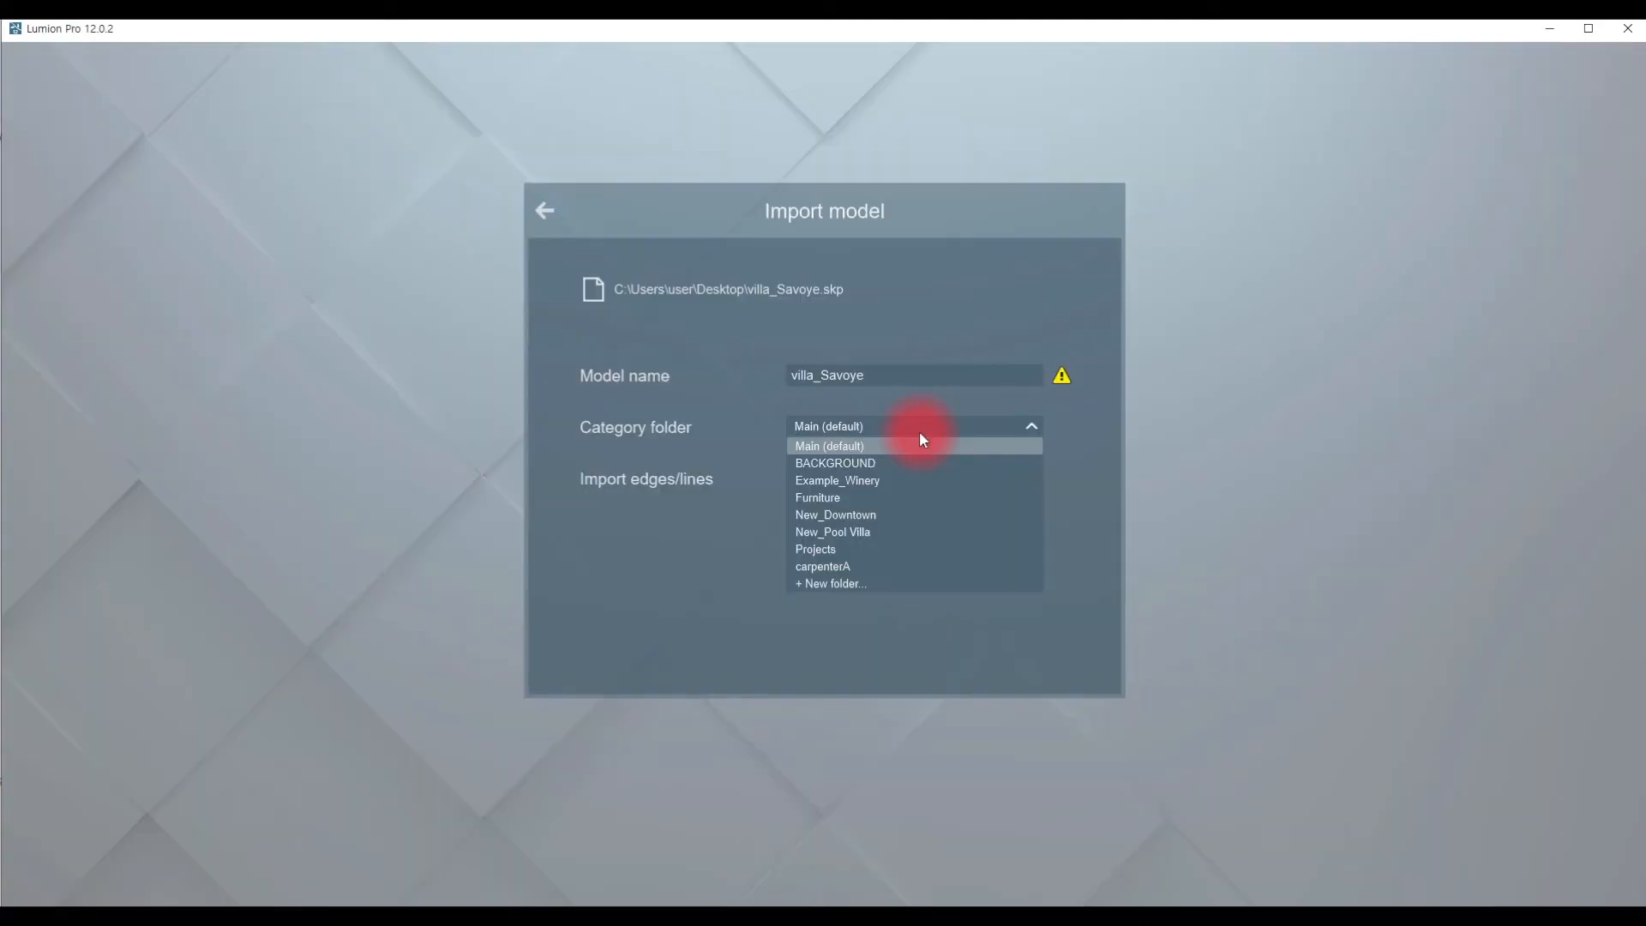
{"action": "left_click", "coordinate": [874, 566]}
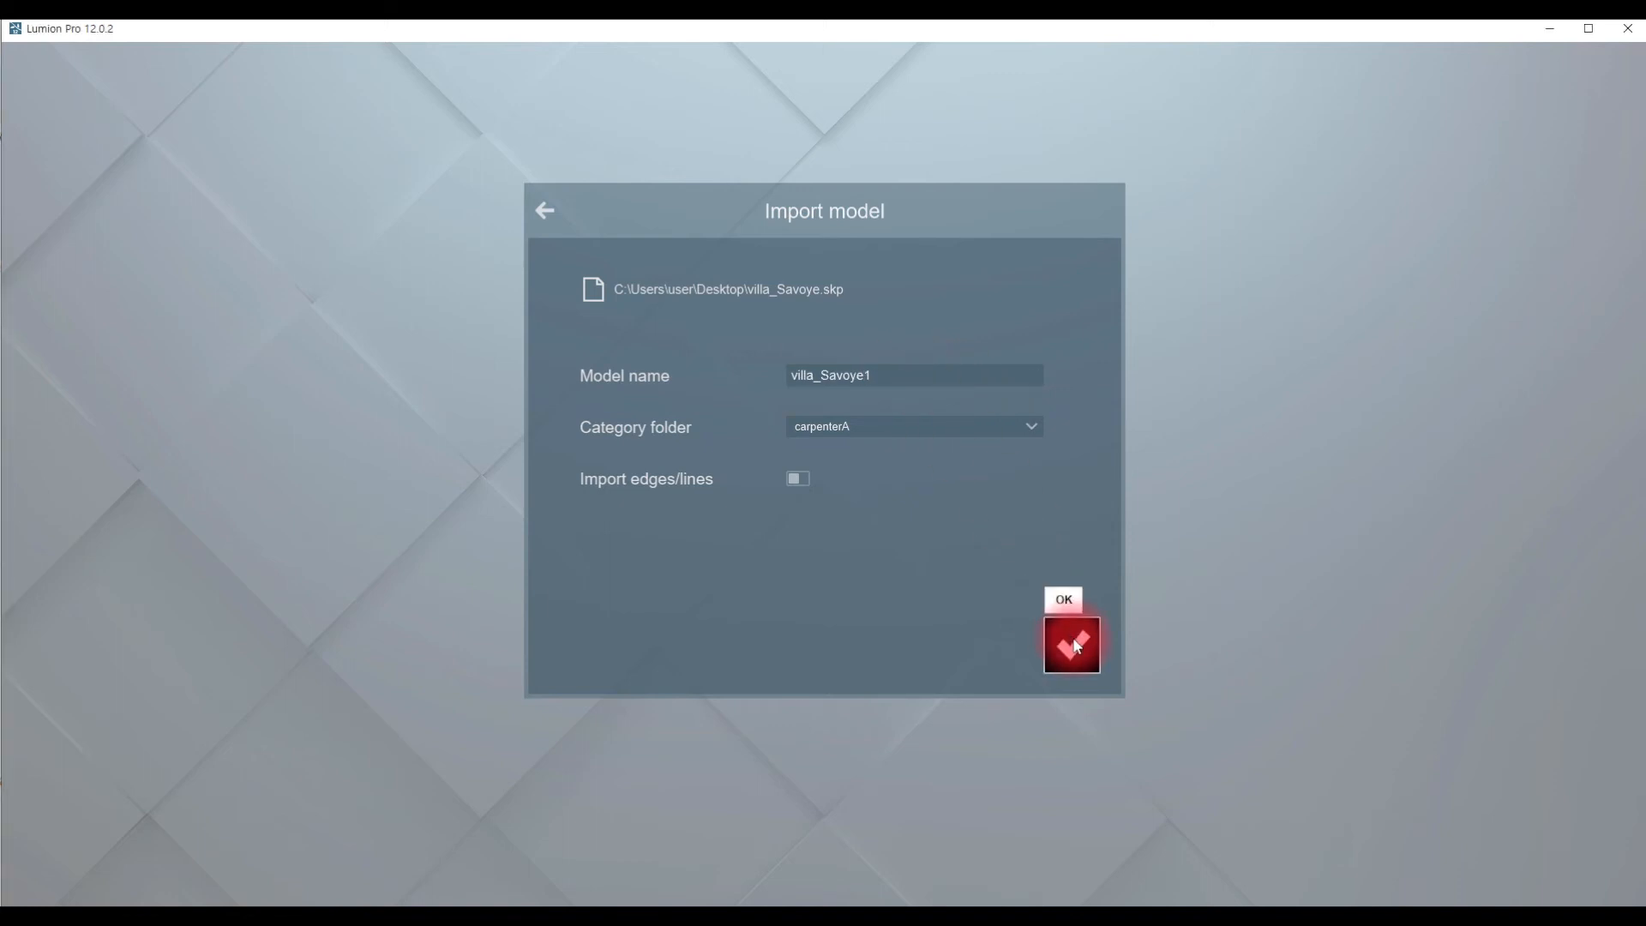
{"action": "left_click", "coordinate": [1071, 647]}
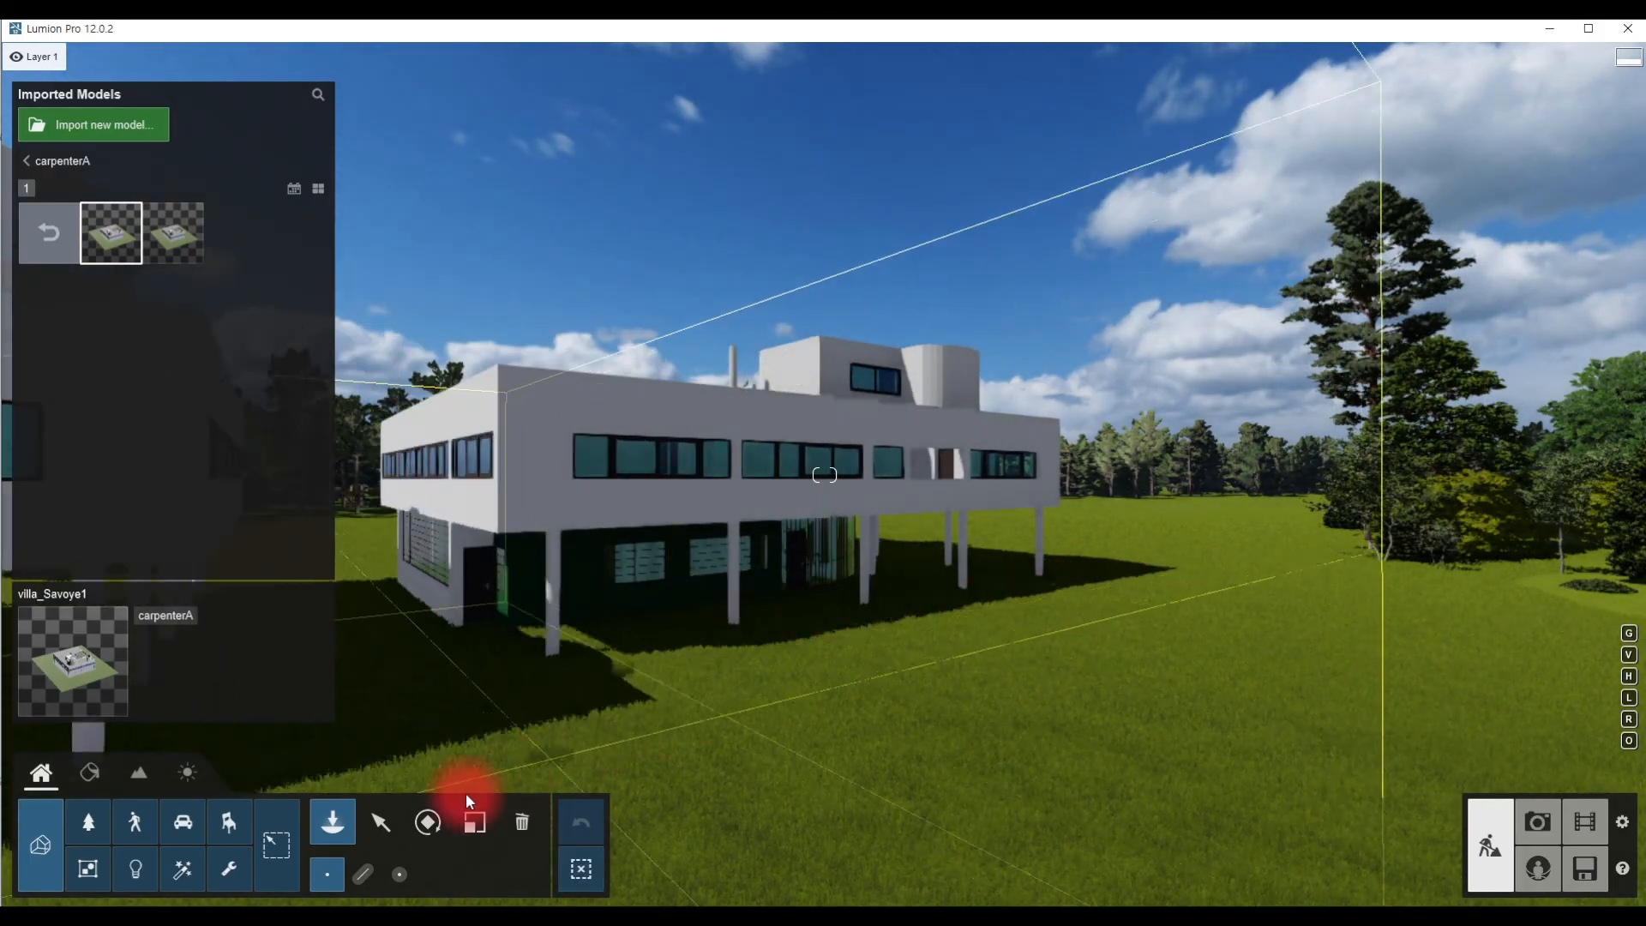
Place the imported villa_Savoye1 model on the grass and move it slightly upward above the ground.
{"action": "left_click", "coordinate": [383, 820]}
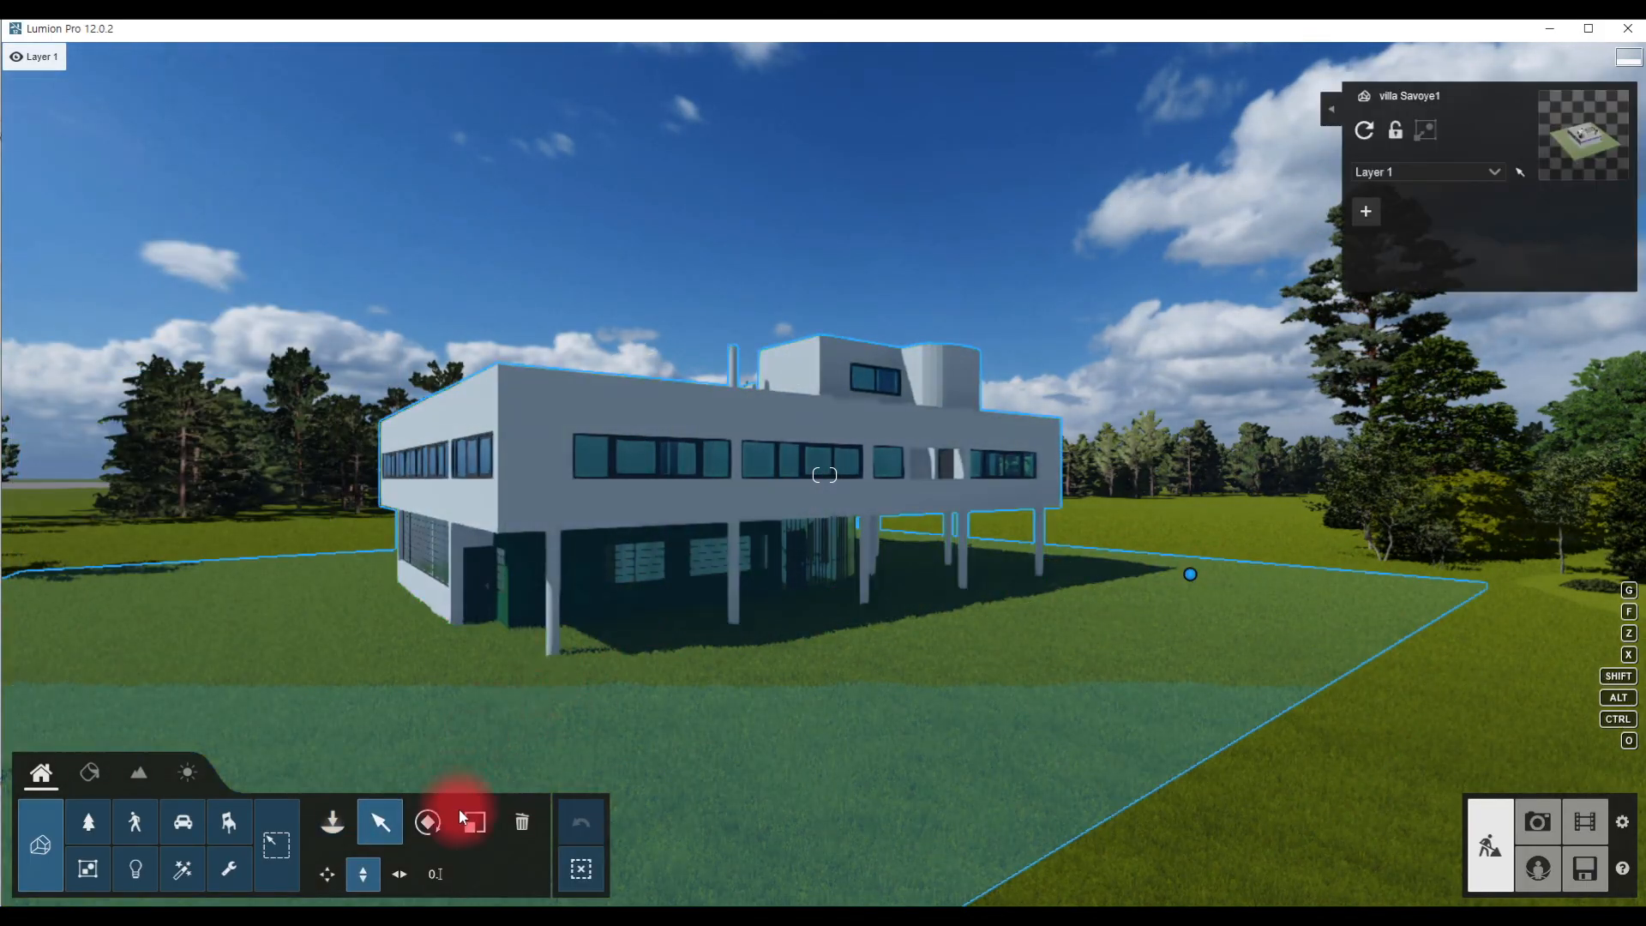
{"action": "left_click", "coordinate": [366, 874]}
{"action": "mouse_move", "coordinate": [1191, 574]}
{"action": "left_mouse_down"}
{"action": "mouse_move", "coordinate": [1195, 533]}
{"action": "mouse_move", "coordinate": [1195, 554]}
{"action": "left_mouse_up"}
Adjust the heading of the placed villa_Savoye1 model with the Rotate tool.
{"action": "left_click", "coordinate": [424, 825]}
{"action": "left_click", "coordinate": [672, 832]}
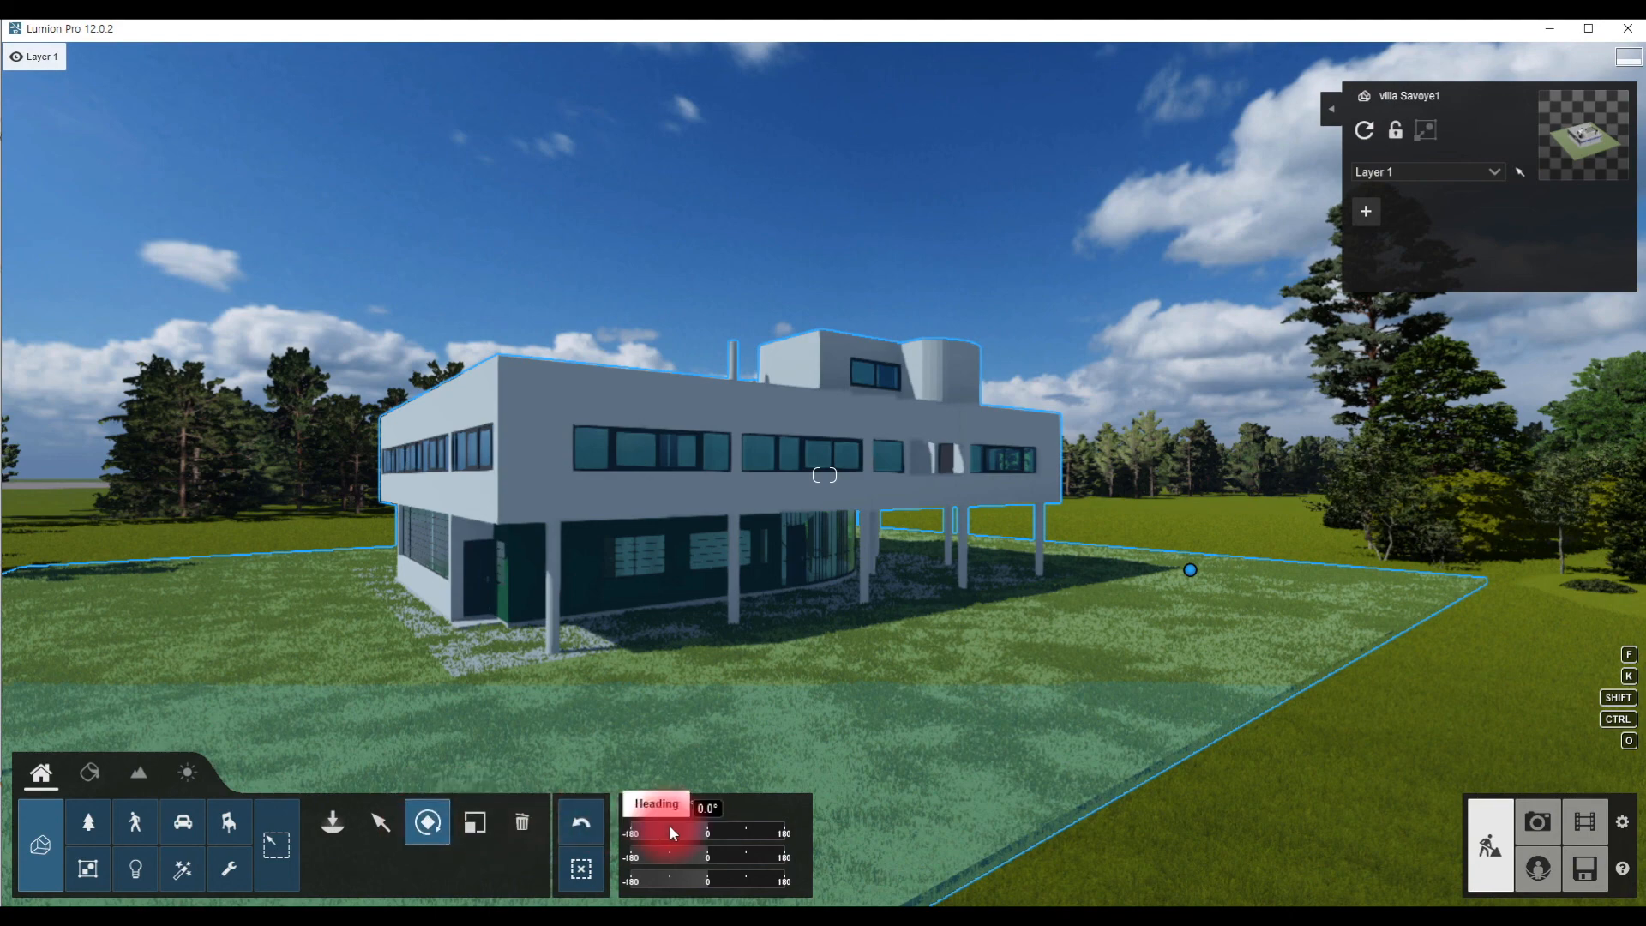